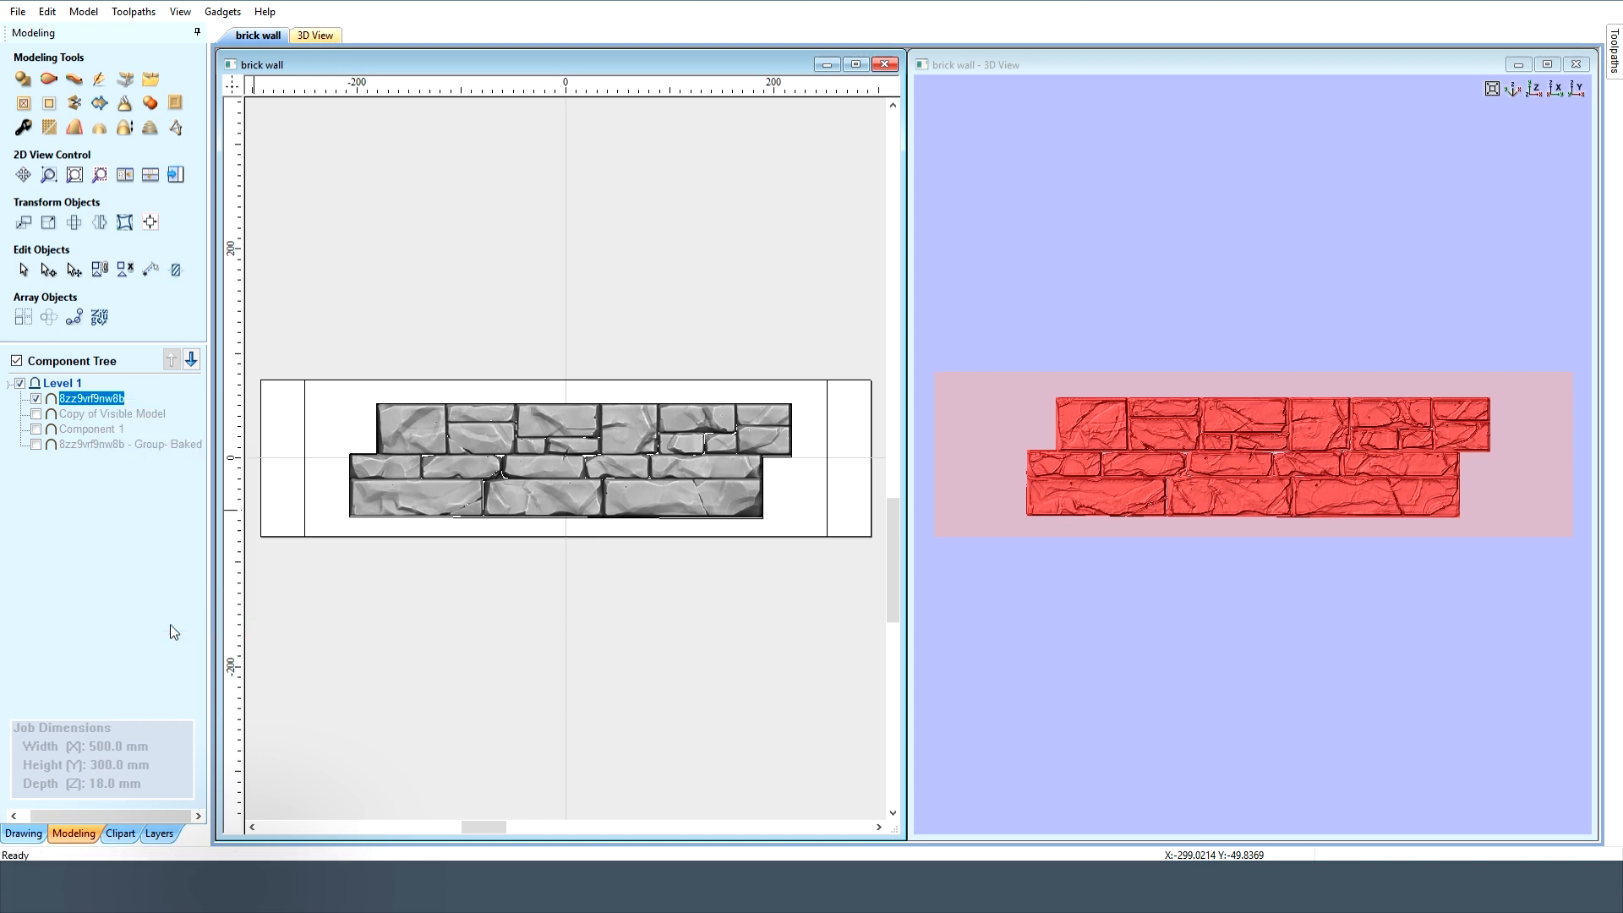
# Create a flat shape component with 0.0 mm base height from the 500 x 150 mm rectangle, adding it to the tiled brick wall
pyautogui.click(159, 463)
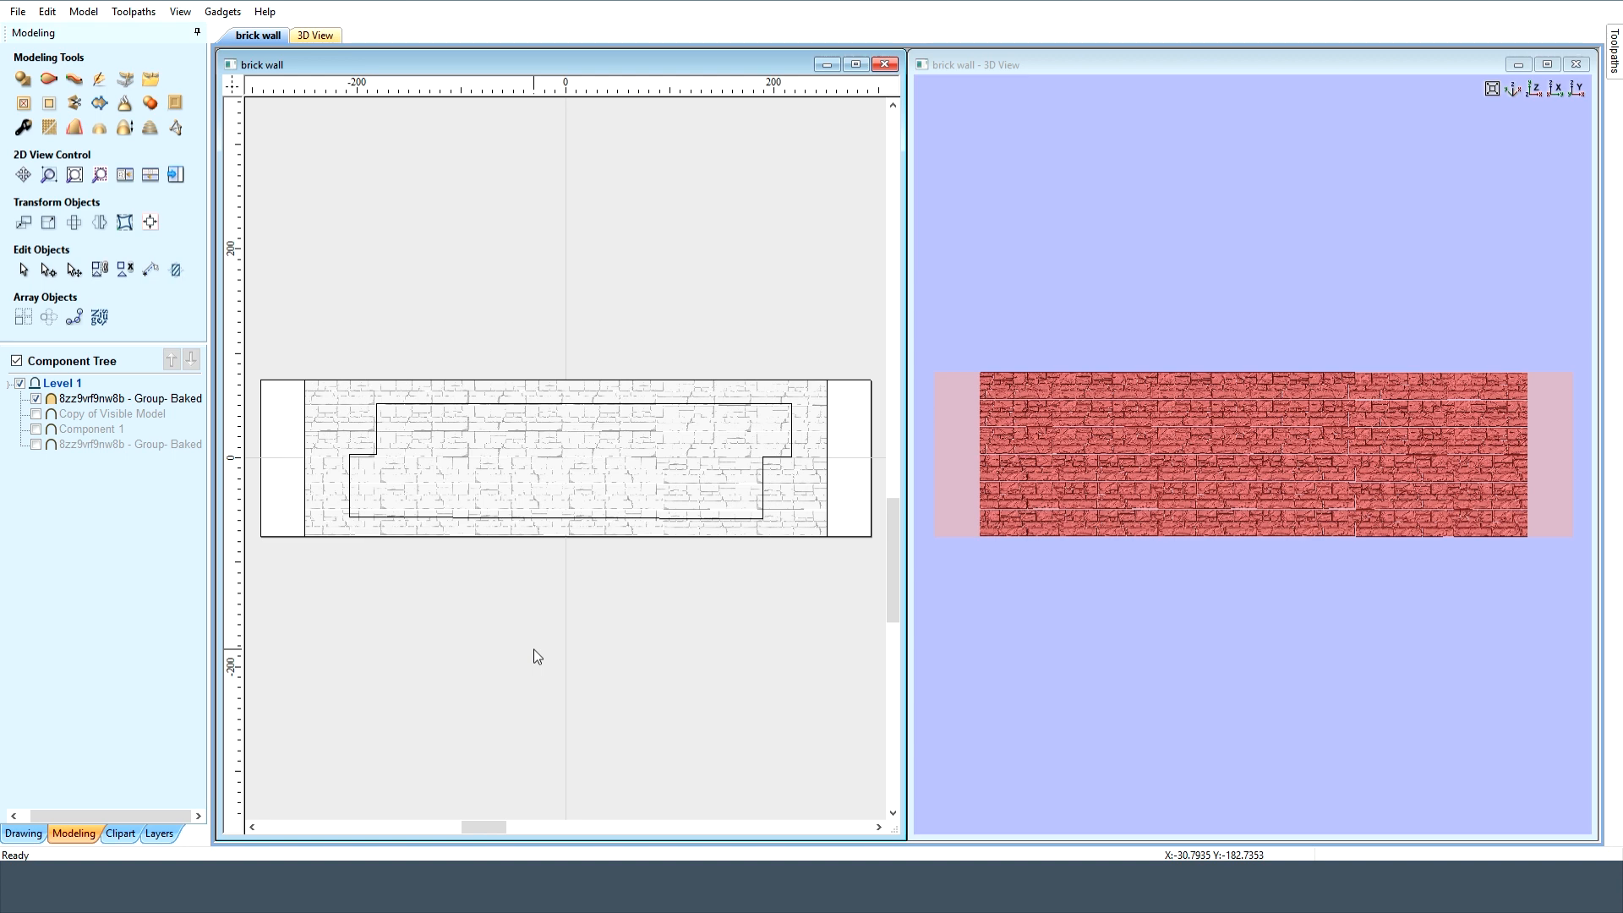
pyautogui.click(1548, 66)
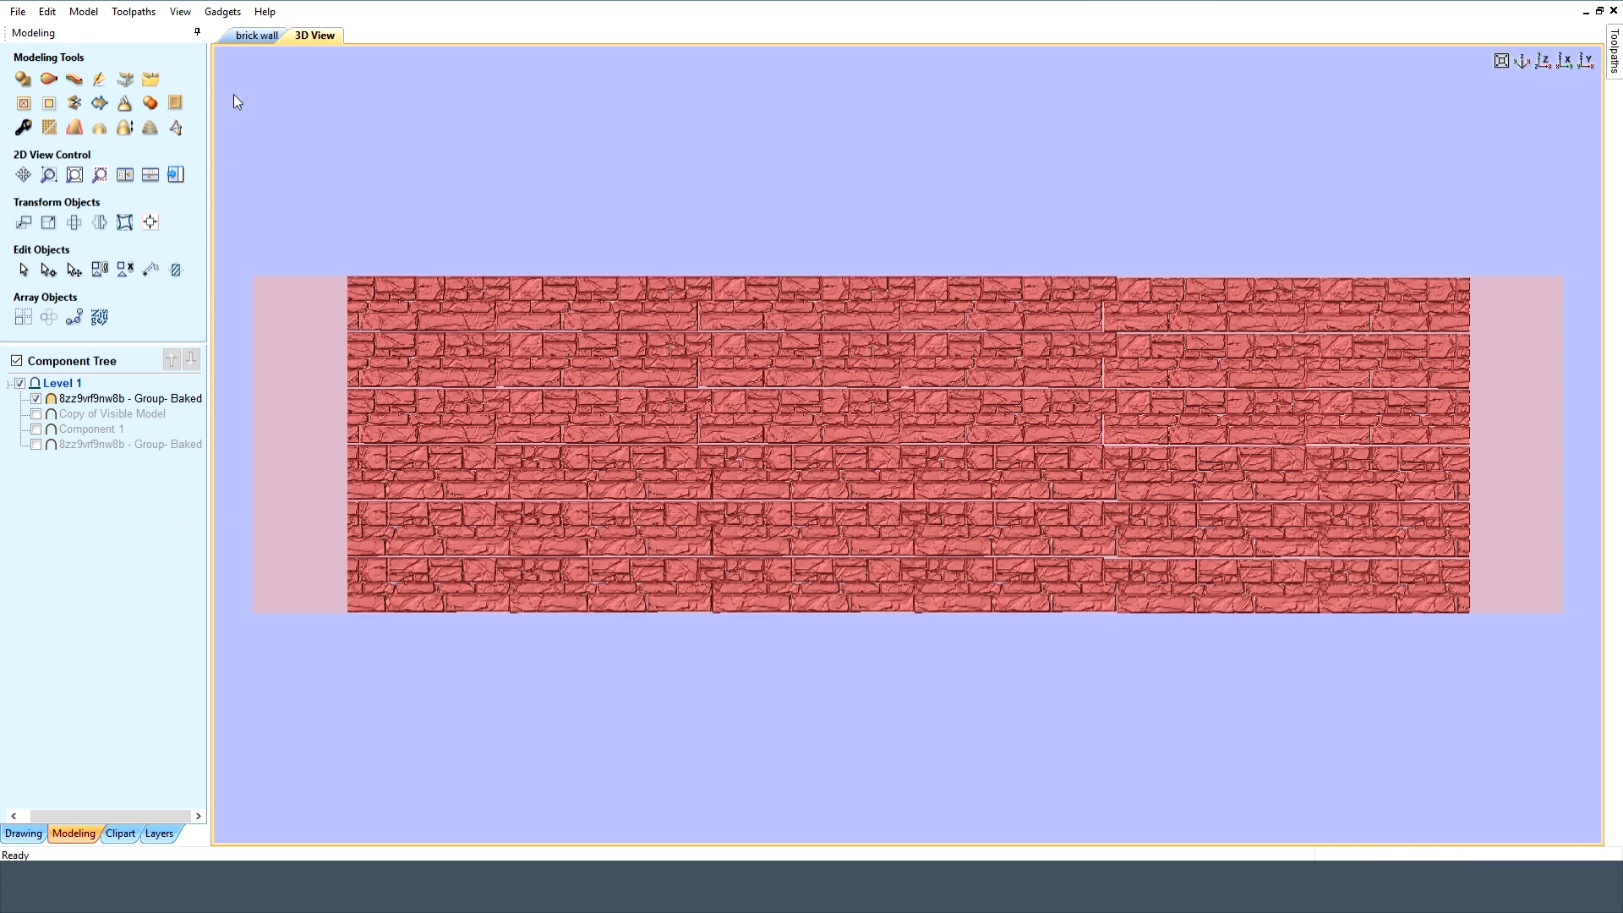
pyautogui.click(256, 35)
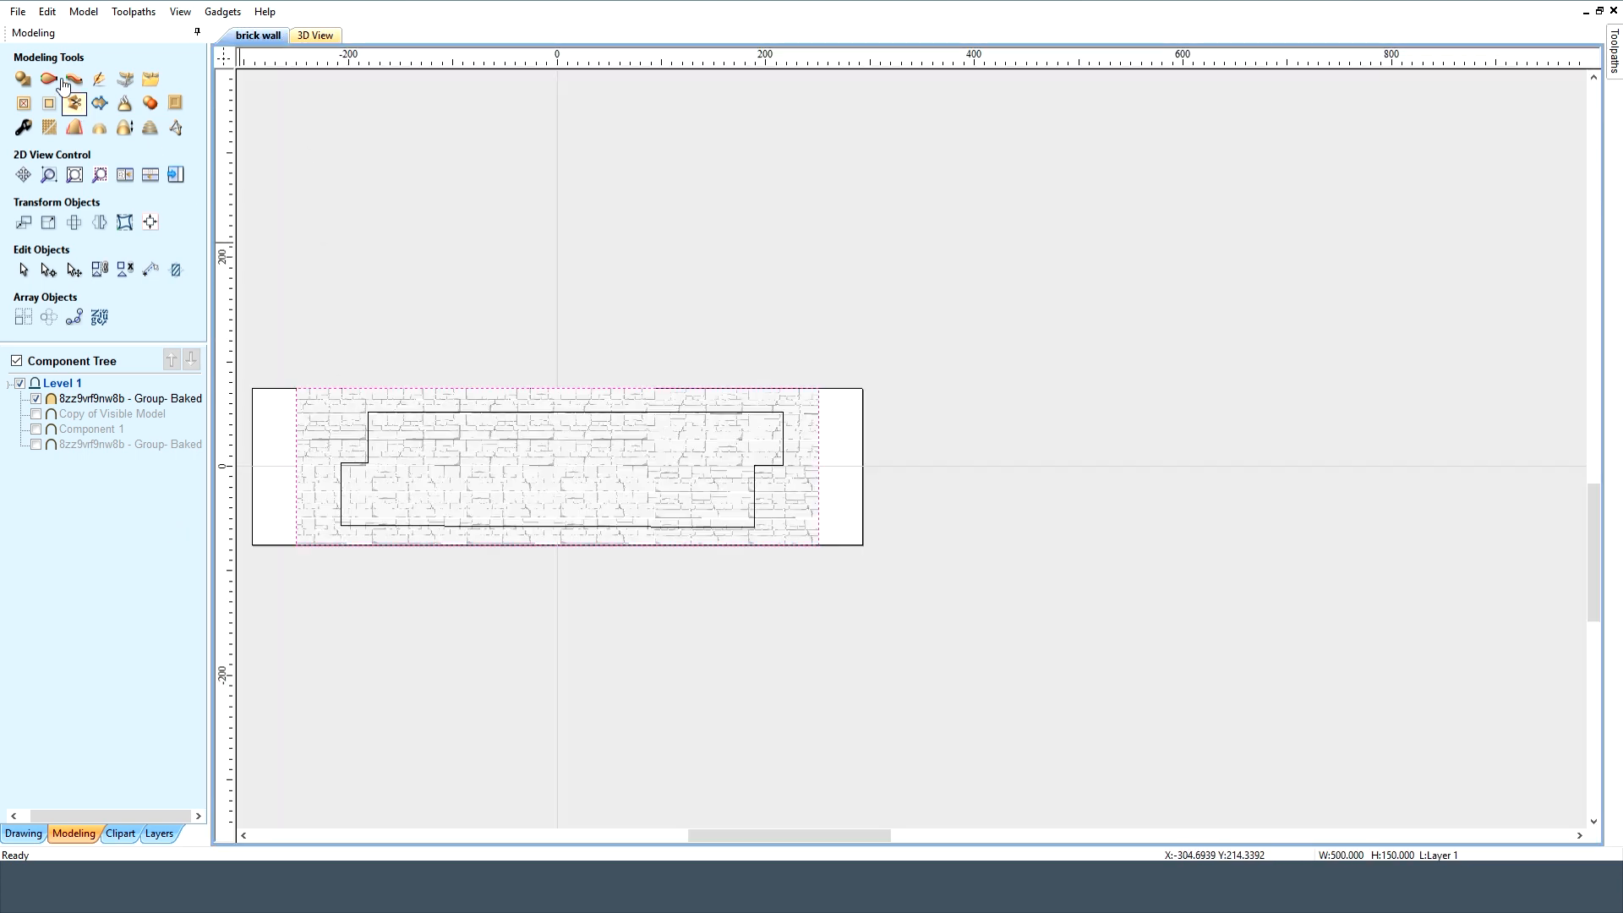
pyautogui.click(23, 78)
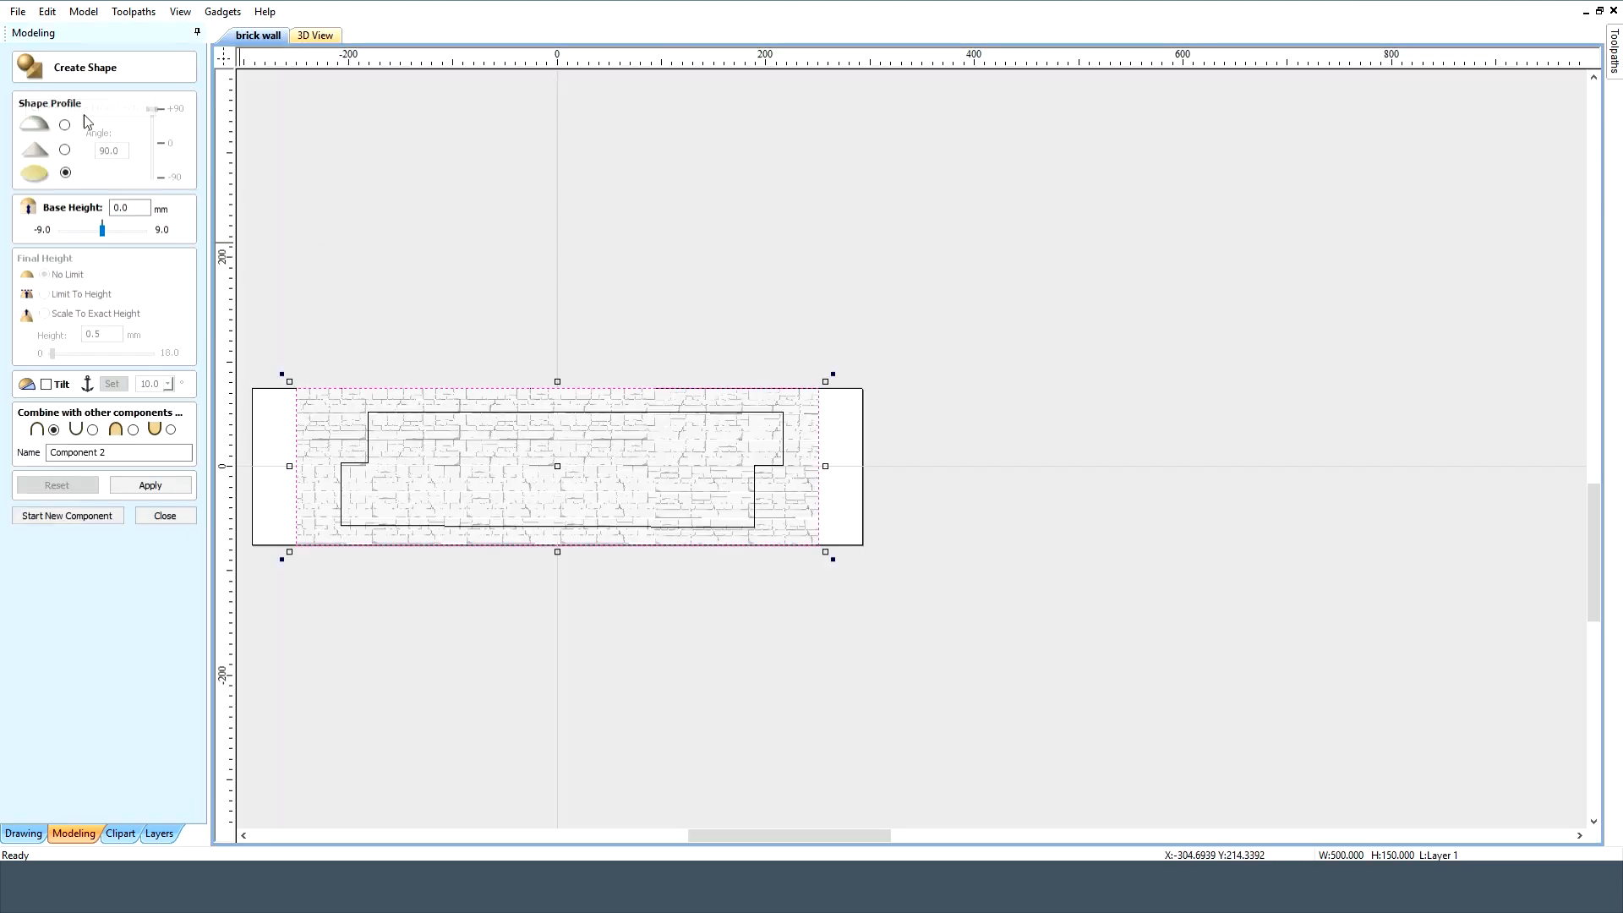
pyautogui.click(147, 483)
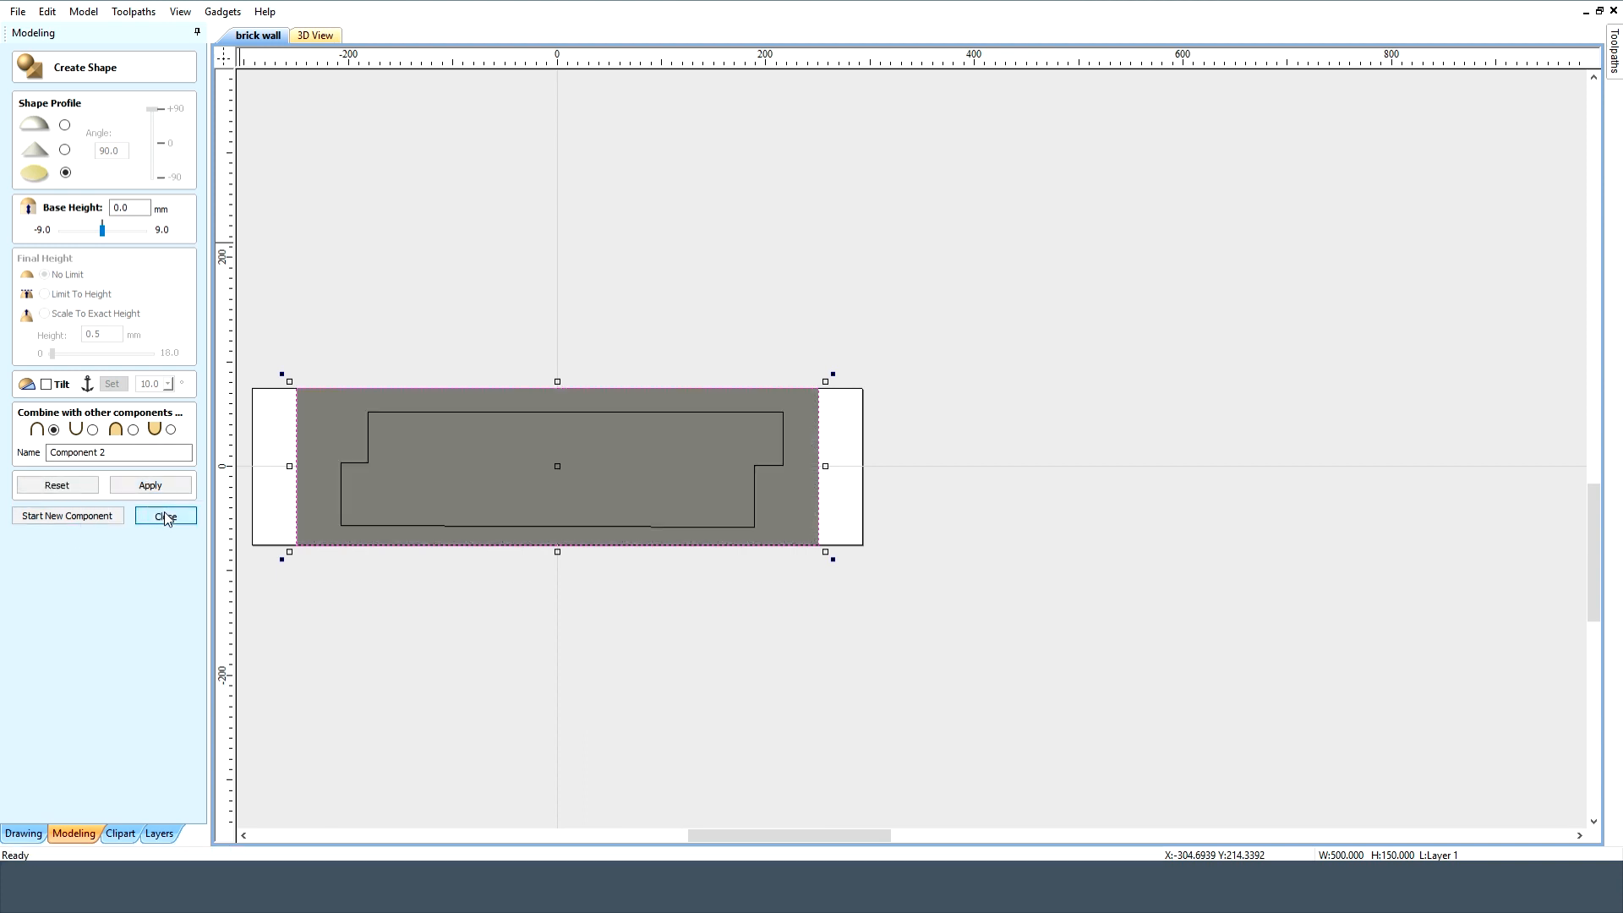
pyautogui.click(166, 516)
# Examine the filled-in brick wall surface up close in 3D from a tilted angle
pyautogui.click(176, 12)
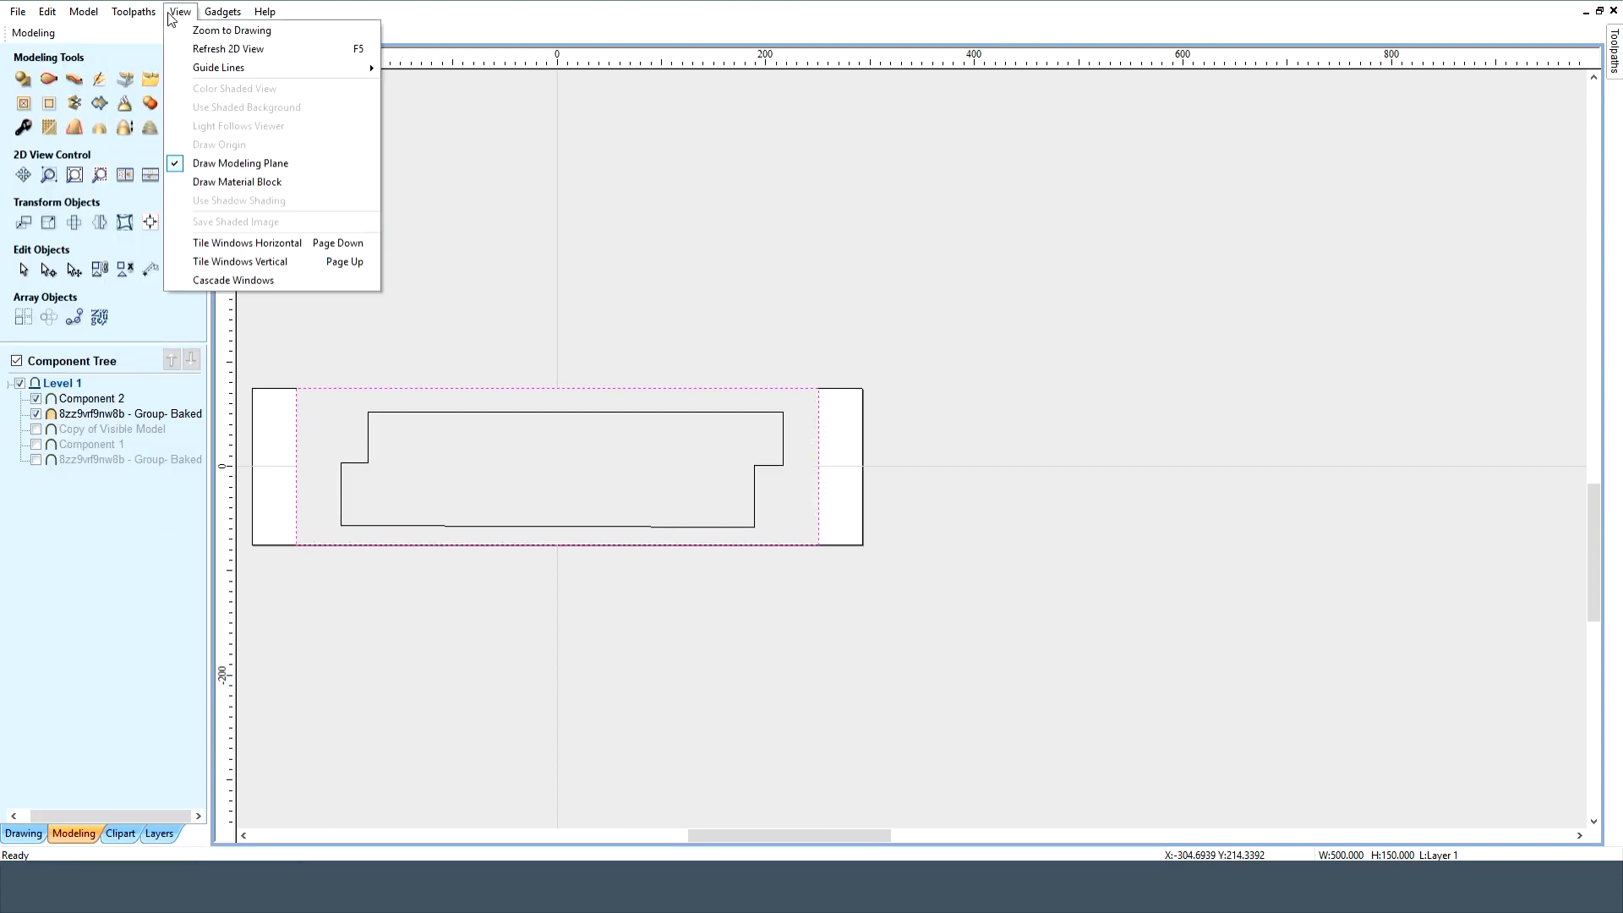
pyautogui.click(232, 31)
pyautogui.press('F3')
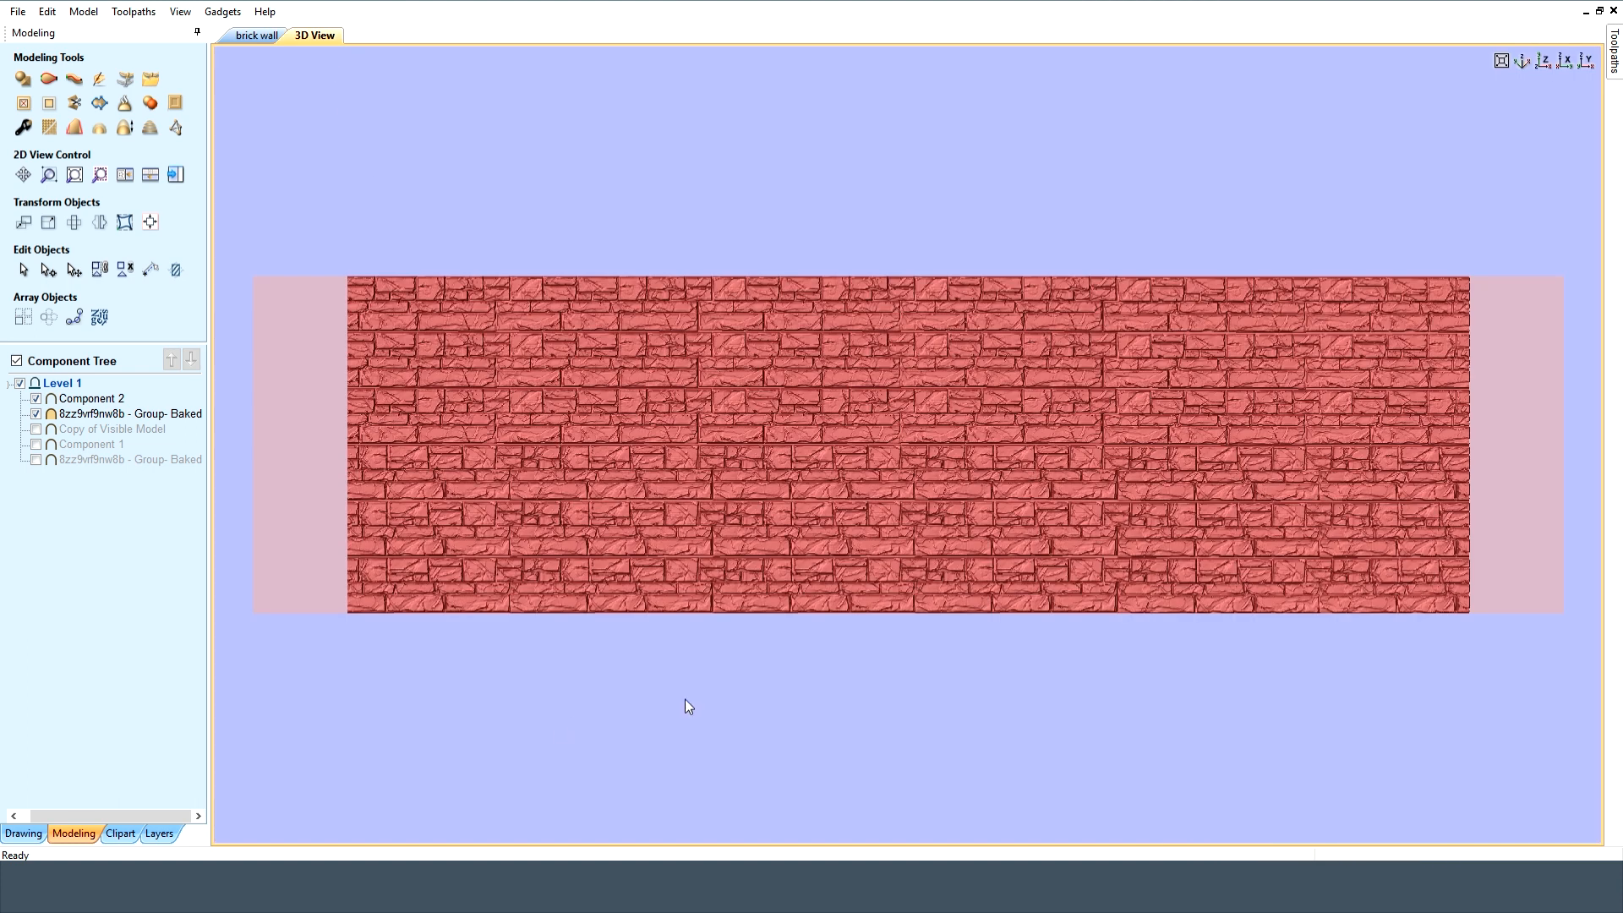
pyautogui.moveTo(688, 707); pyautogui.dragTo(1036, 499)
pyautogui.scroll(5, 1054, 485)
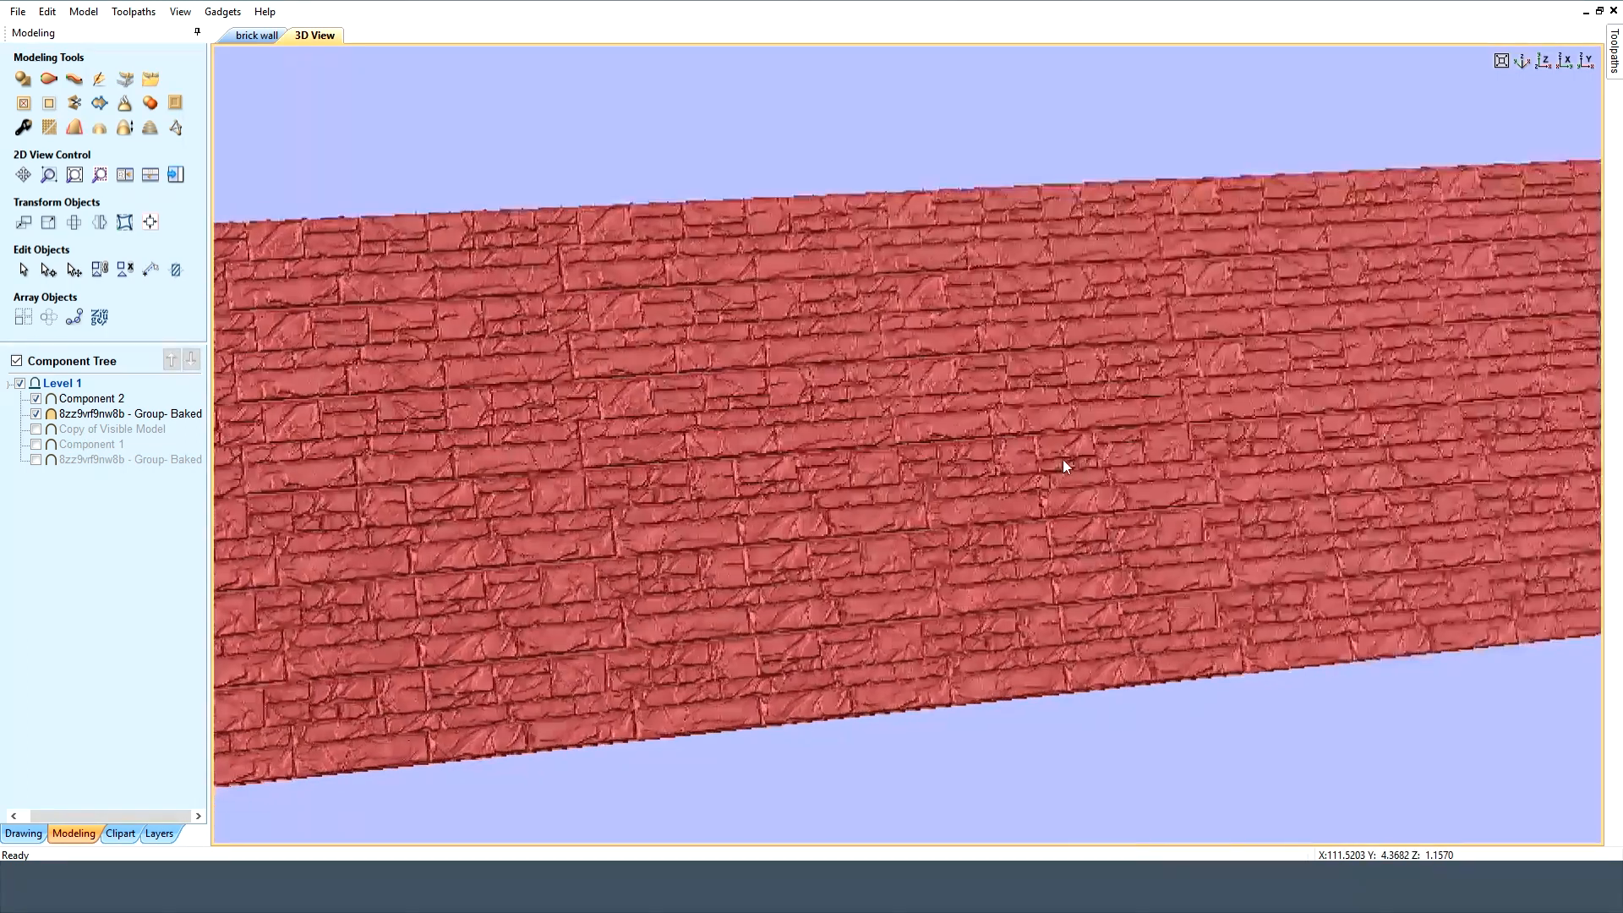
pyautogui.scroll(-5, 906, 469)
# Hide Component 2 and the upper baked brick group, and display the bottom baked brick group in 3D
pyautogui.click(37, 398)
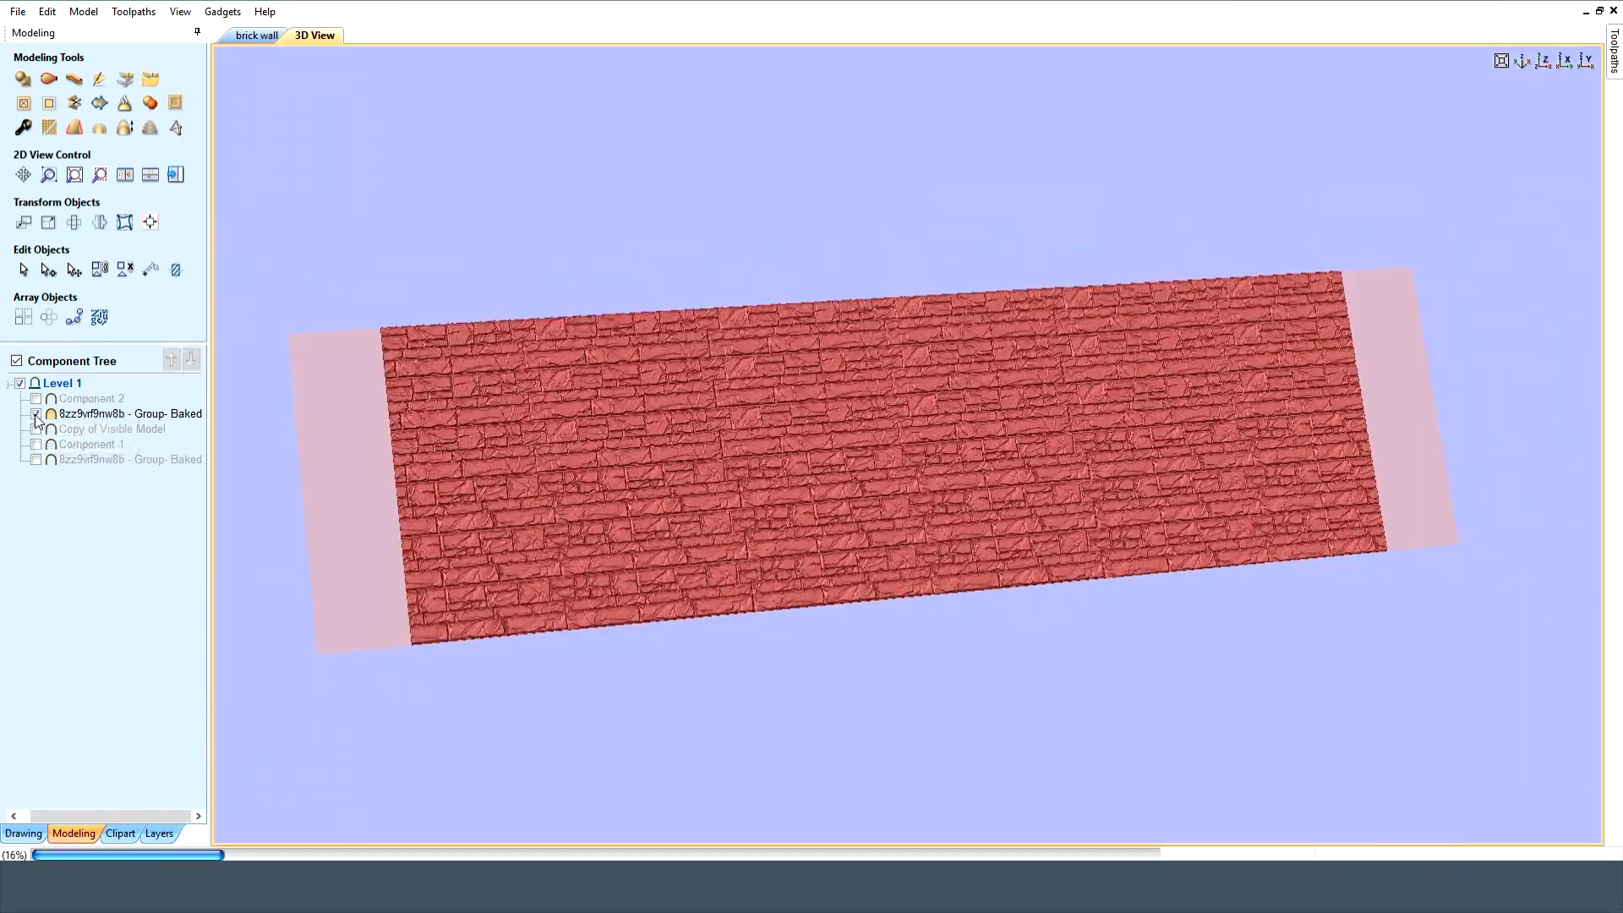
pyautogui.click(36, 413)
pyautogui.click(260, 36)
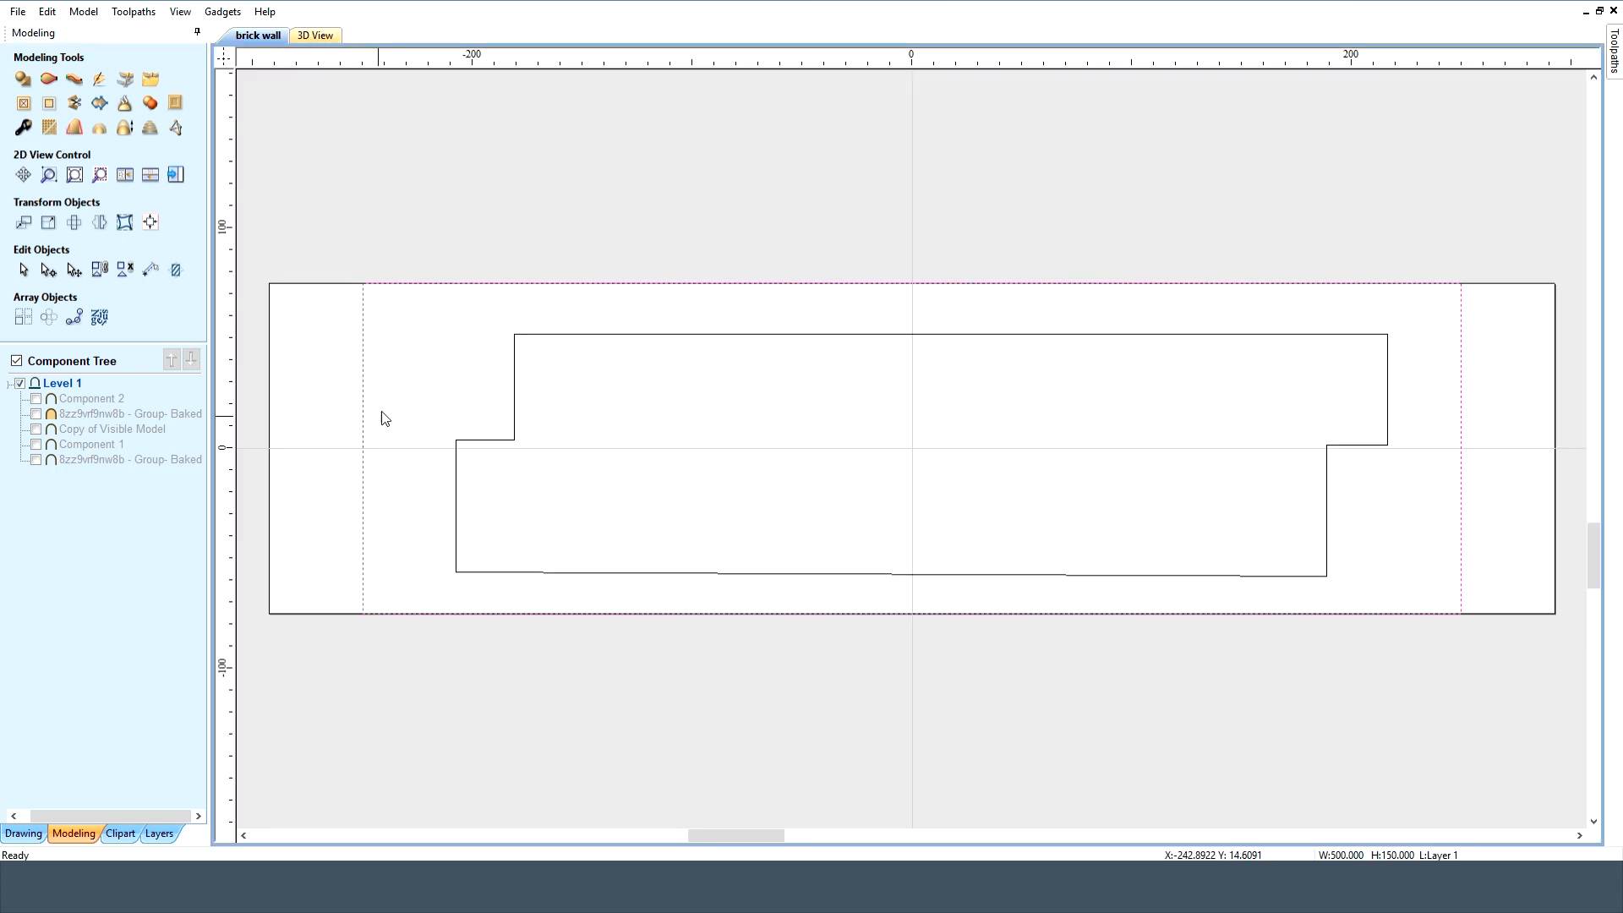
pyautogui.click(36, 460)
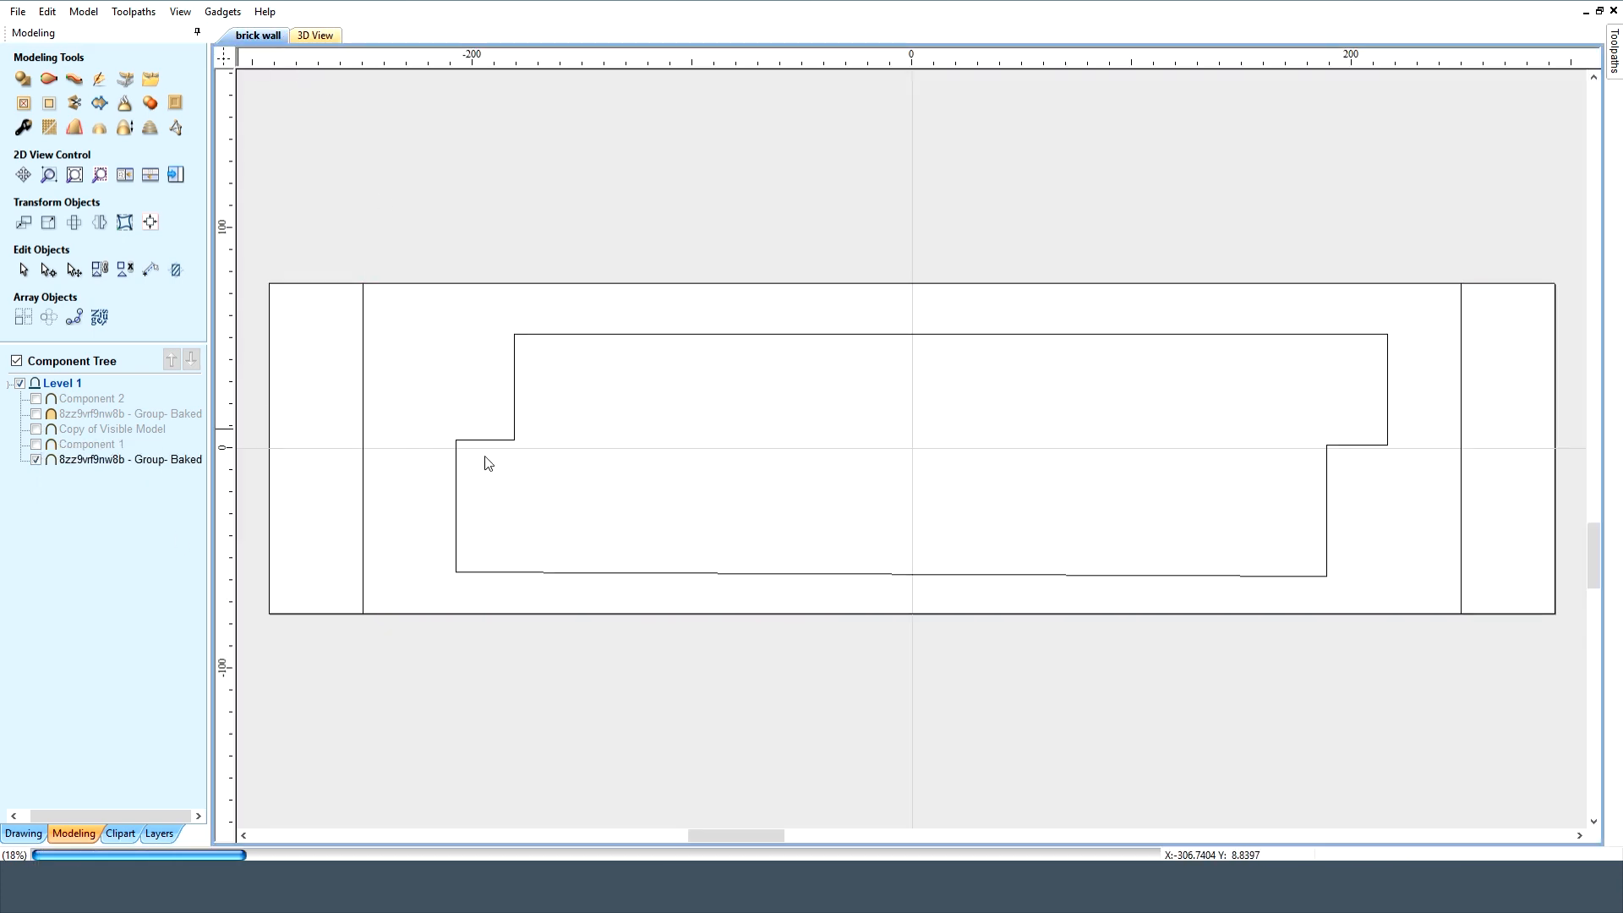
pyautogui.click(328, 35)
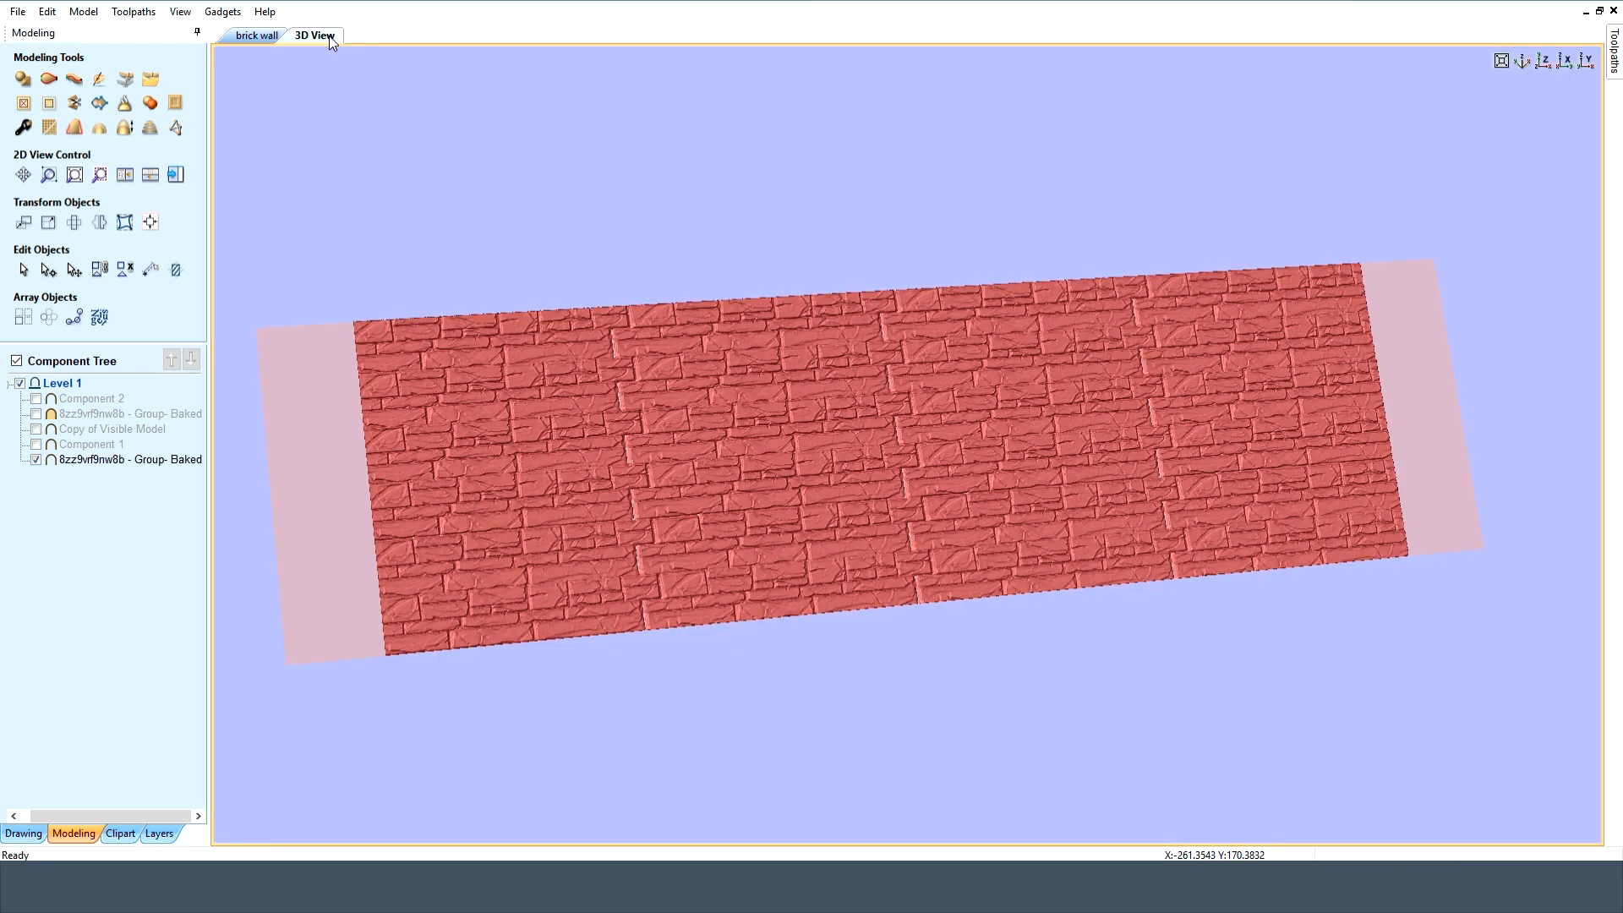
# Toggle Component 1 on and off, hide the bottom baked group, and show only Copy of Visible Model from above
pyautogui.click(37, 444)
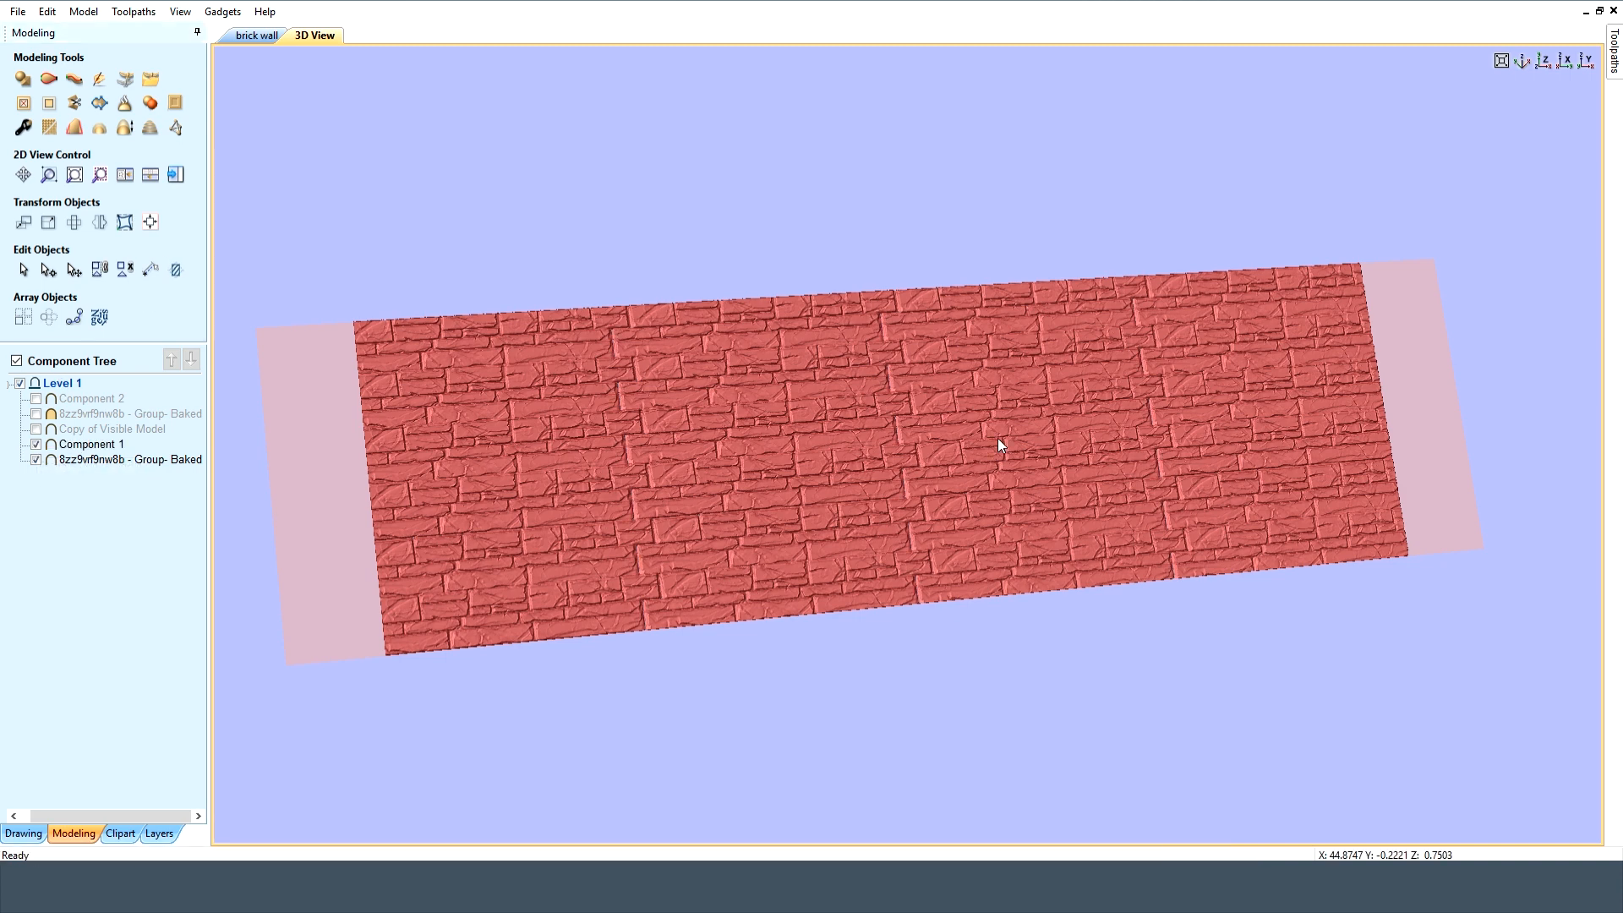
pyautogui.click(36, 445)
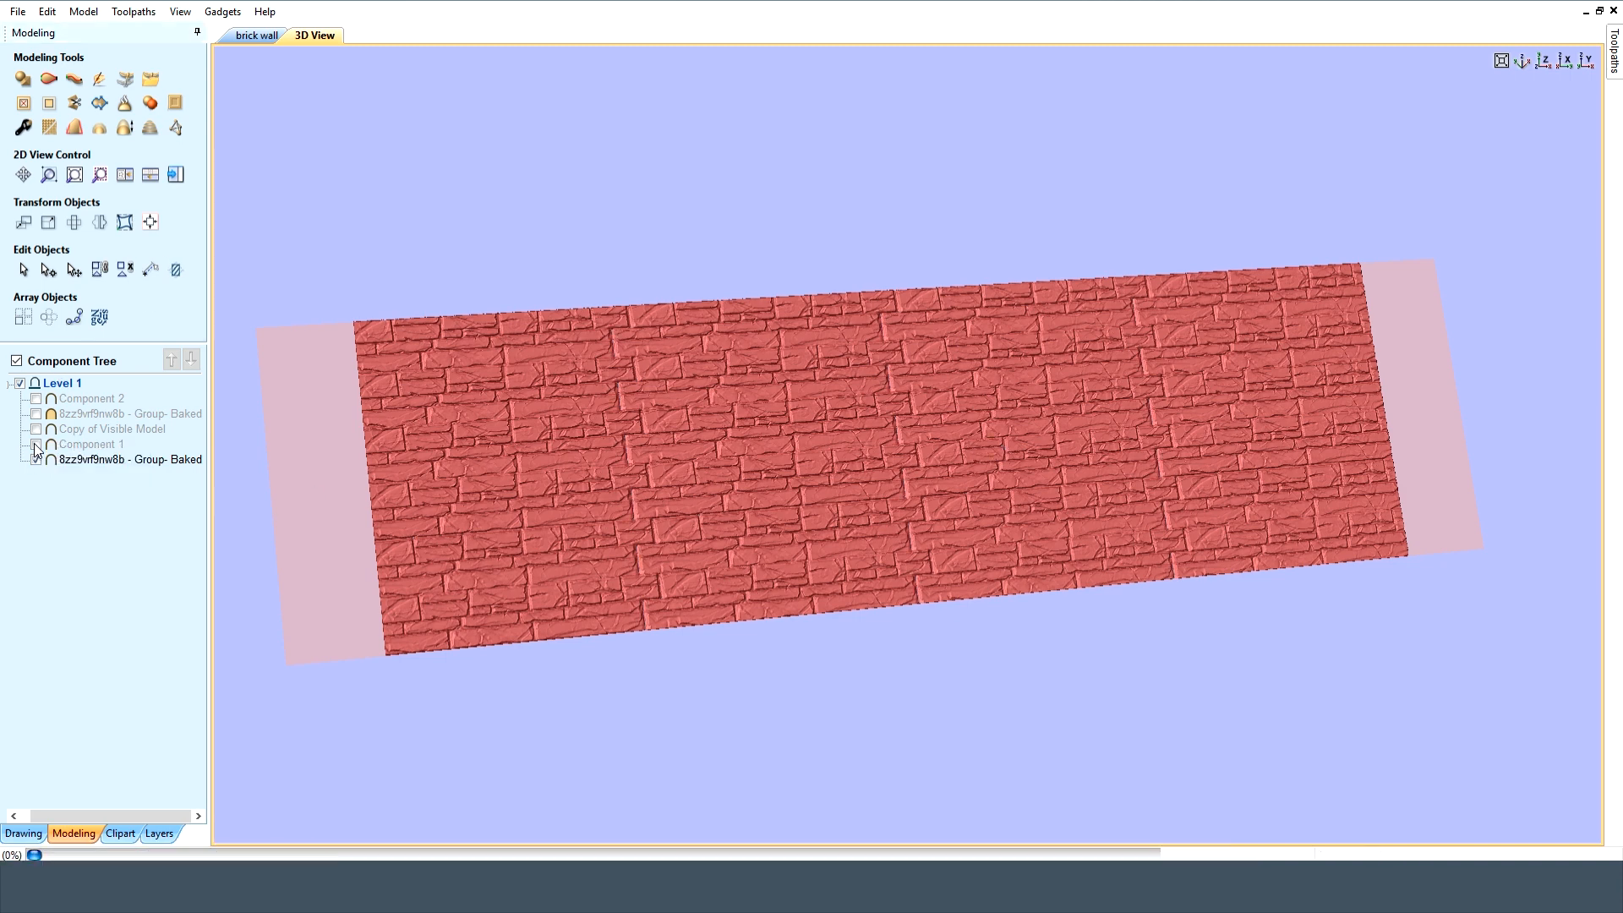
pyautogui.click(37, 460)
pyautogui.click(36, 429)
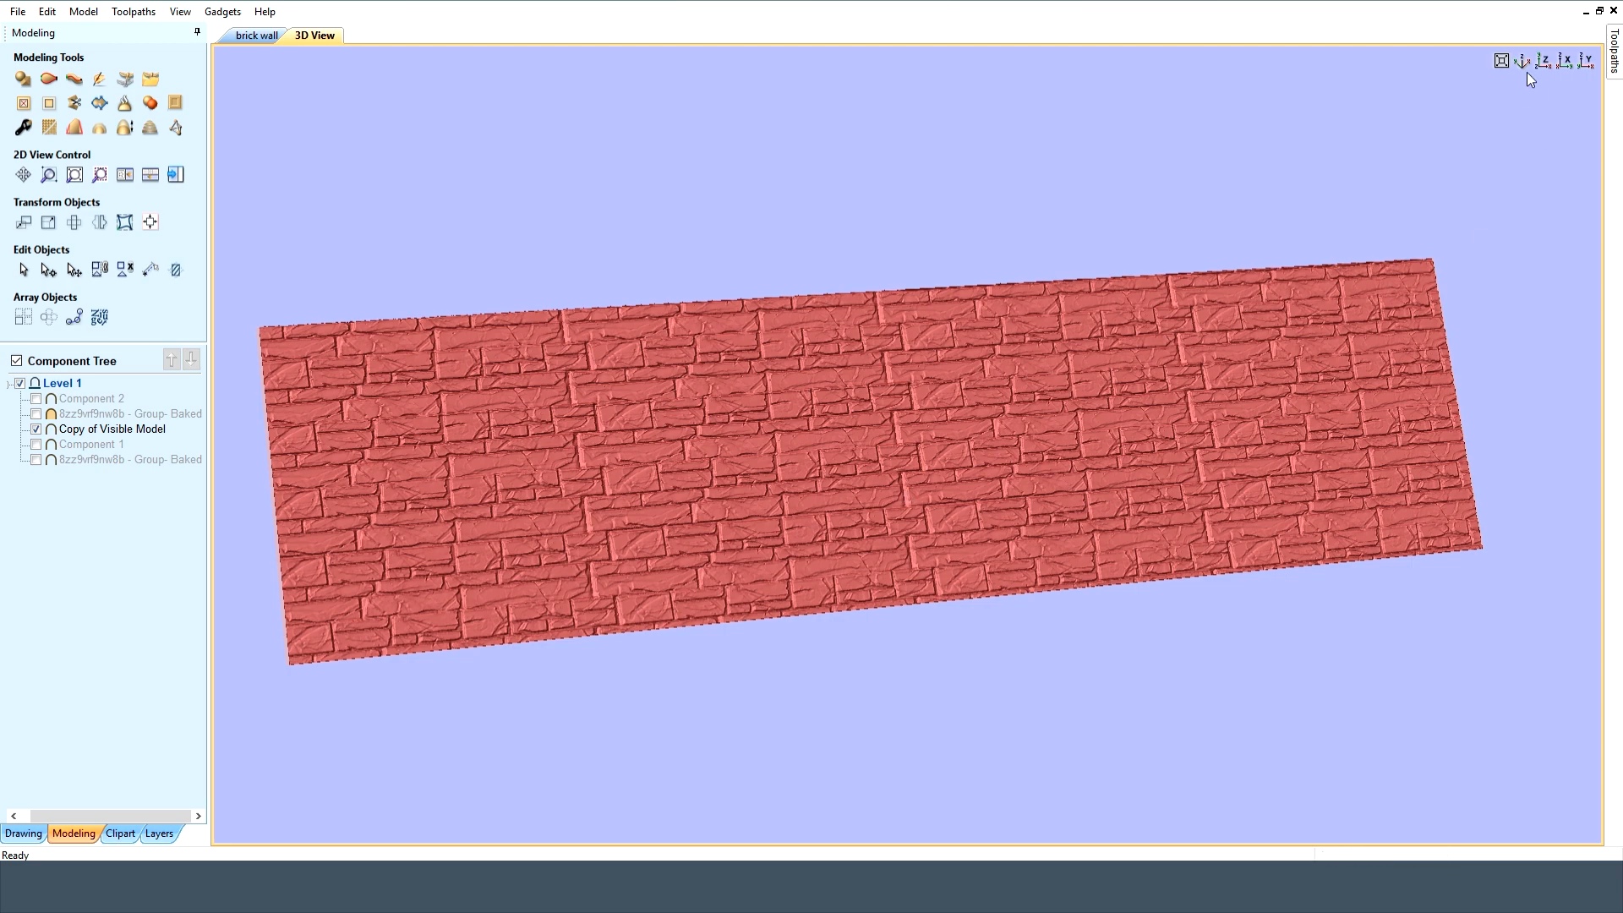
pyautogui.click(1543, 61)
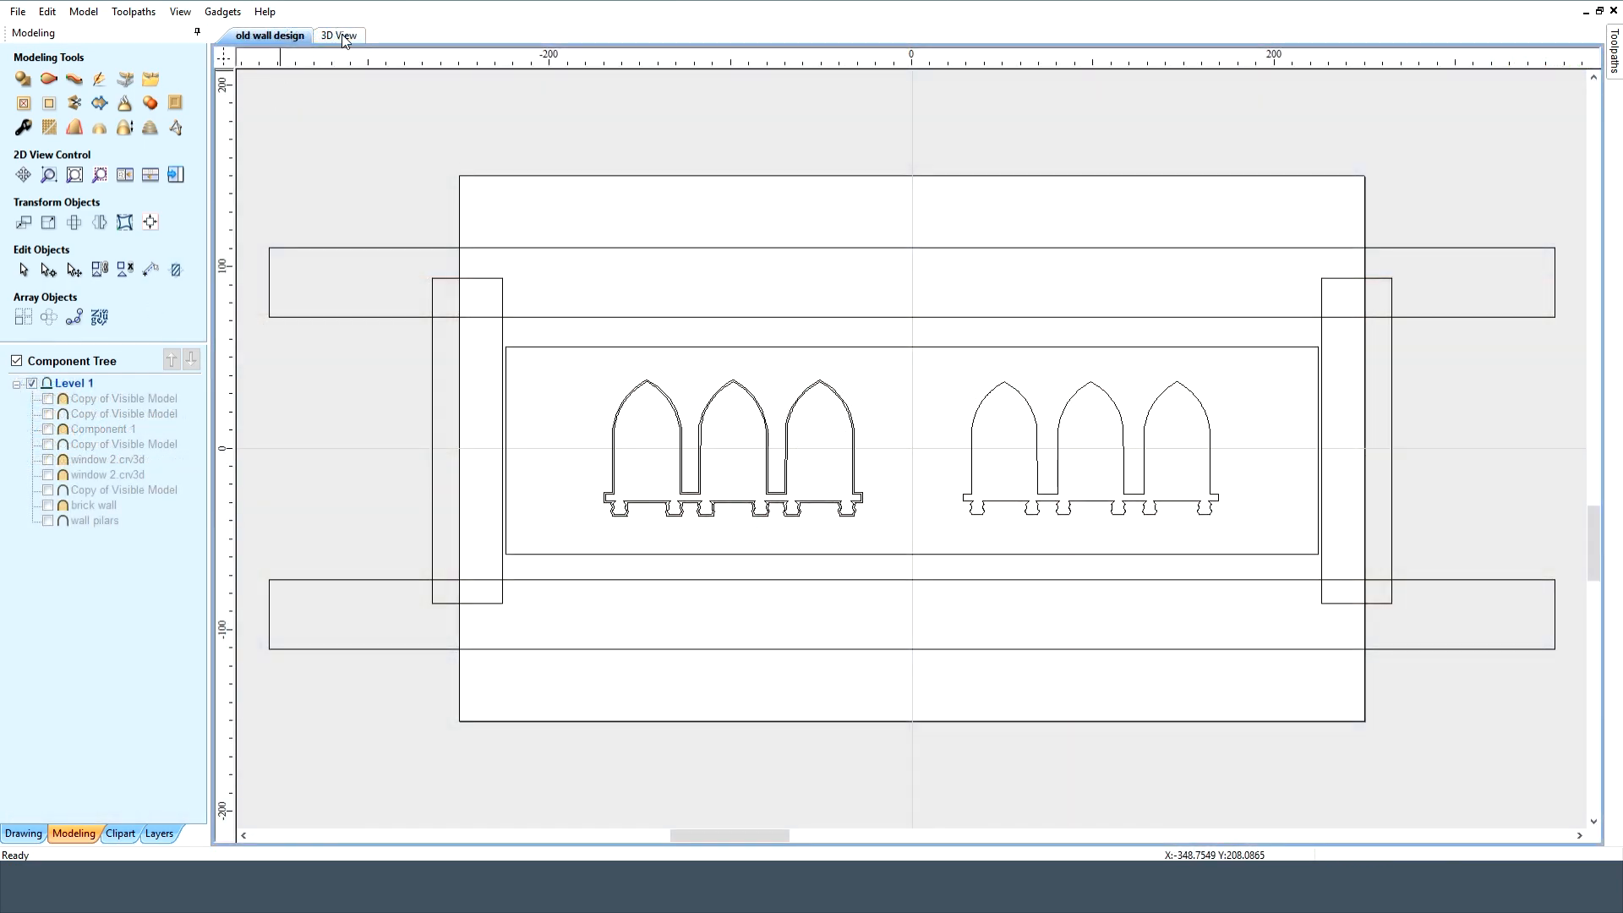
# Show the brick wall component of the old wall design in 3D and check its base height in the component properties
pyautogui.click(341, 36)
pyautogui.click(48, 505)
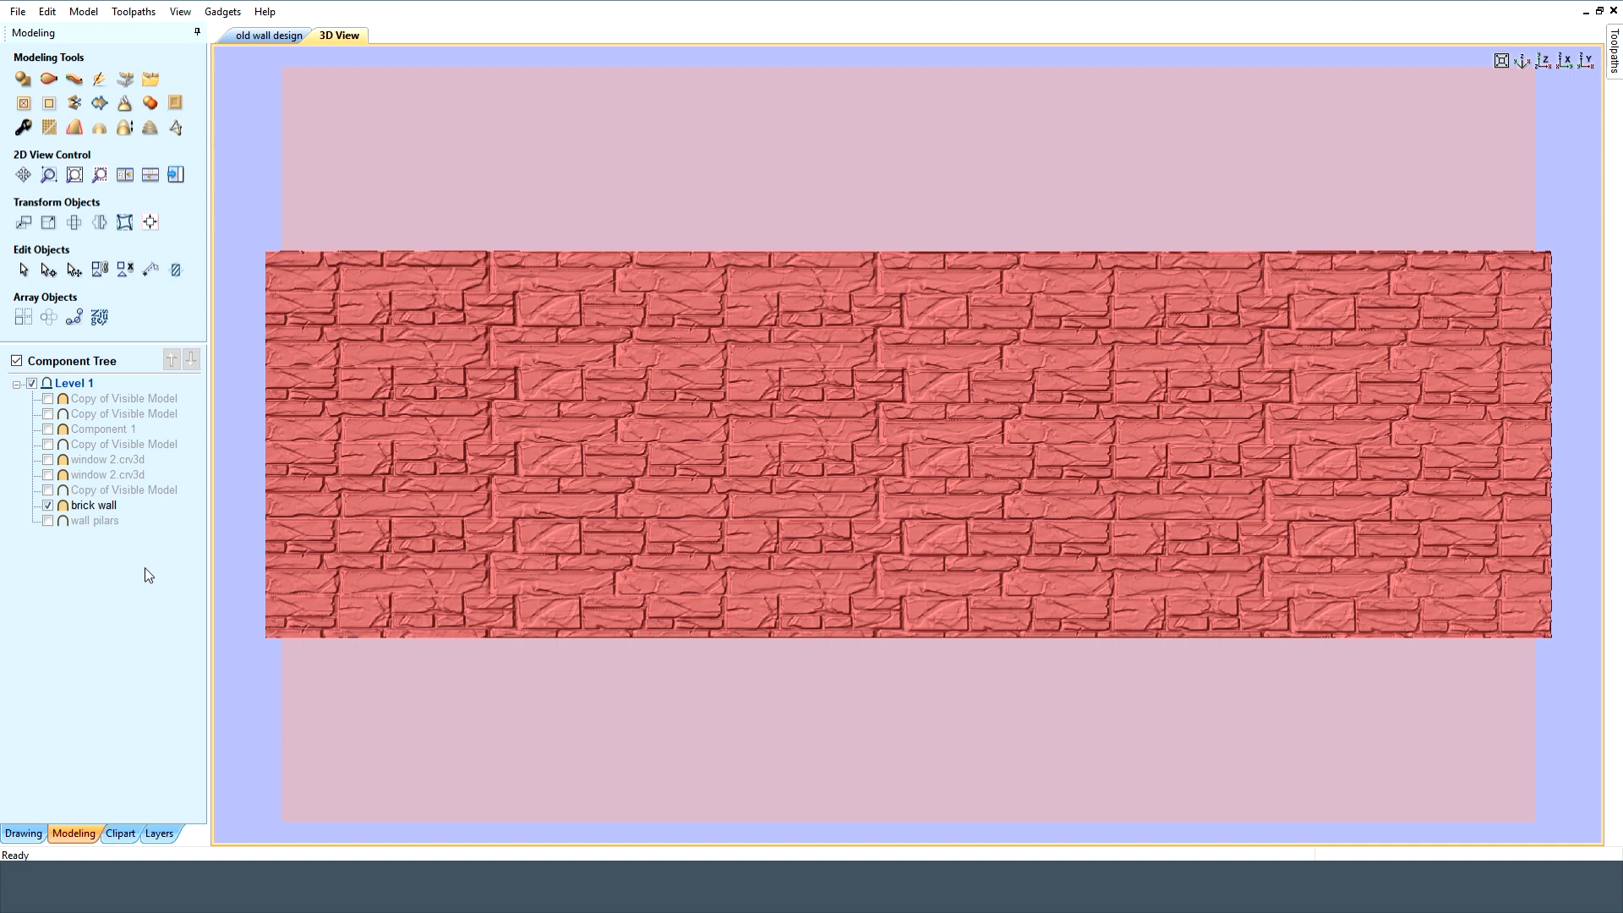
pyautogui.rightClick(111, 508)
pyautogui.click(178, 735)
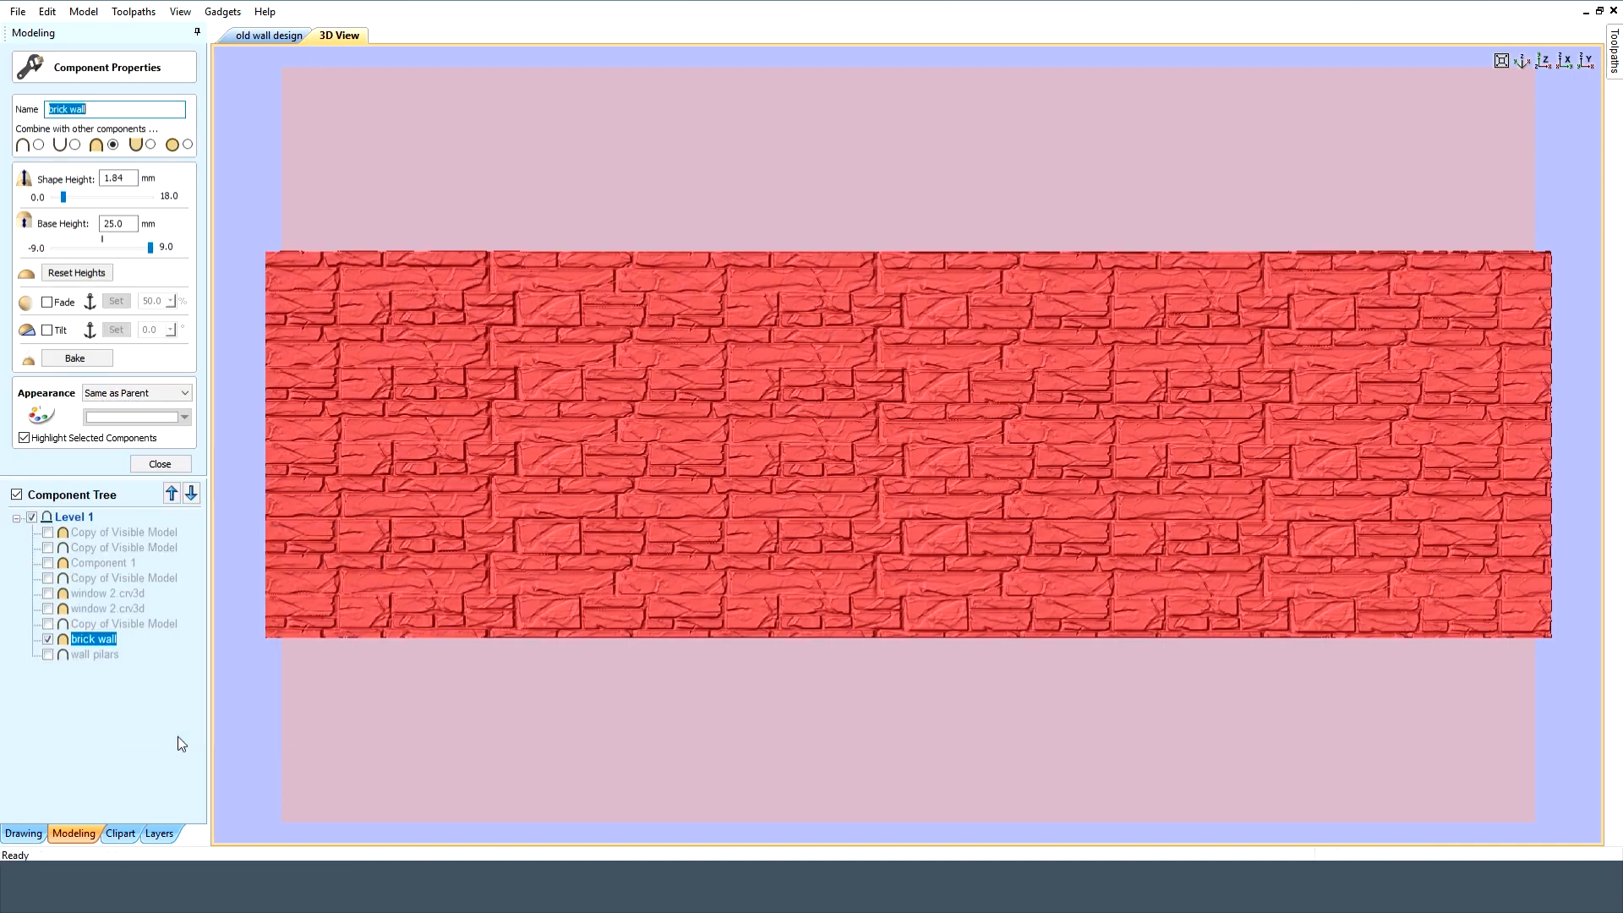
pyautogui.click(125, 222)
pyautogui.click(177, 465)
# Show the wall pilars component in place of the brick wall in isometric view and check its component properties
pyautogui.click(48, 507)
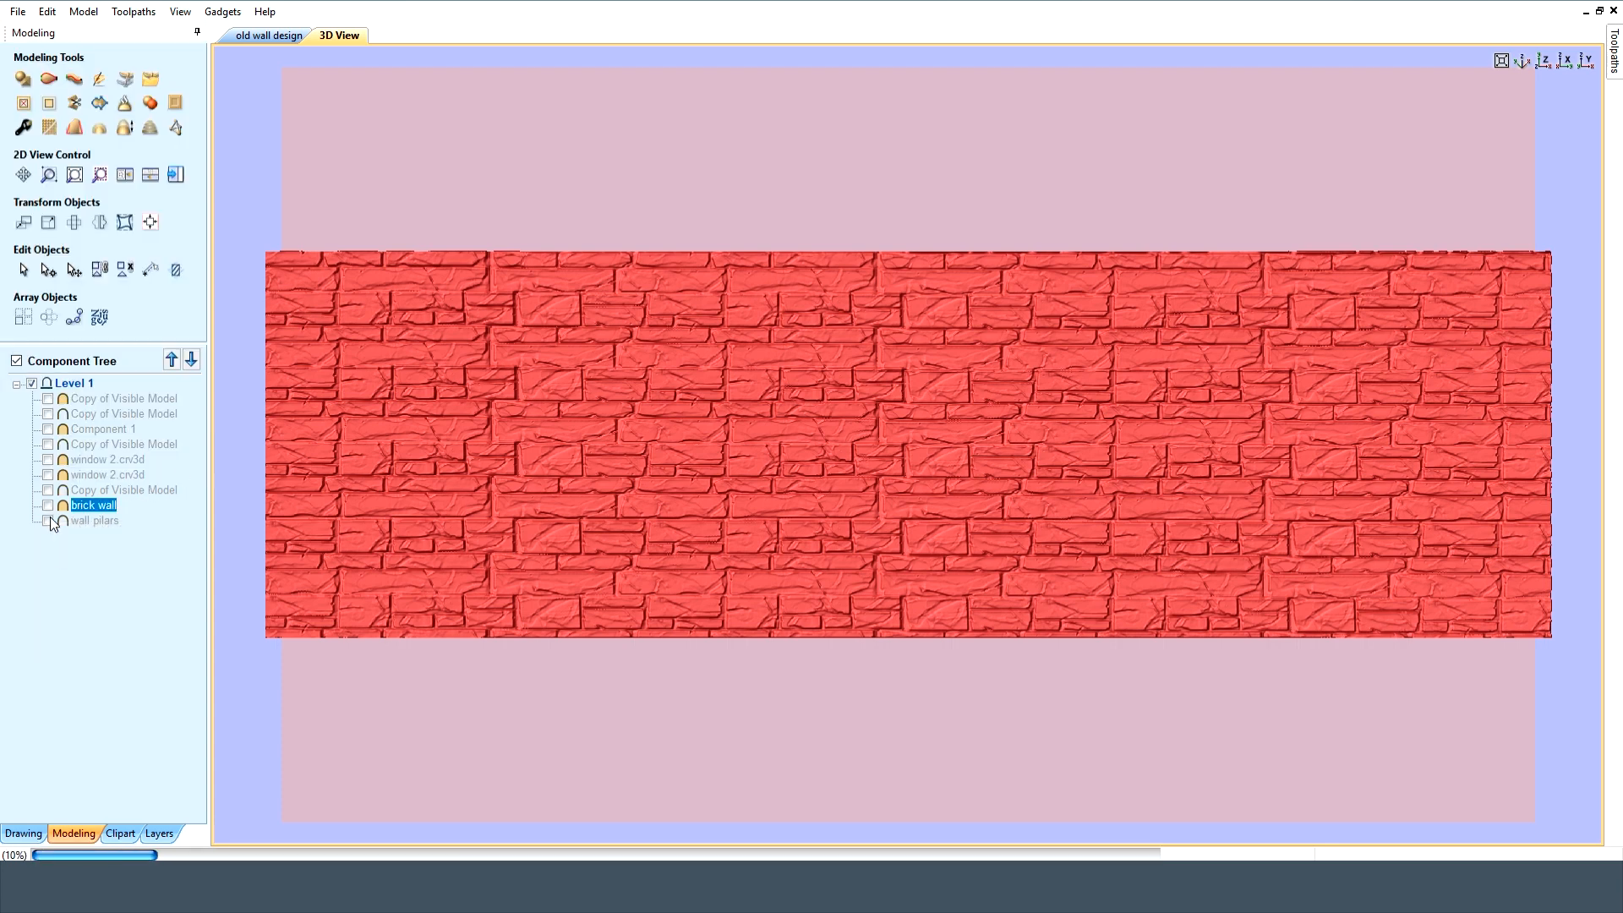
pyautogui.click(48, 519)
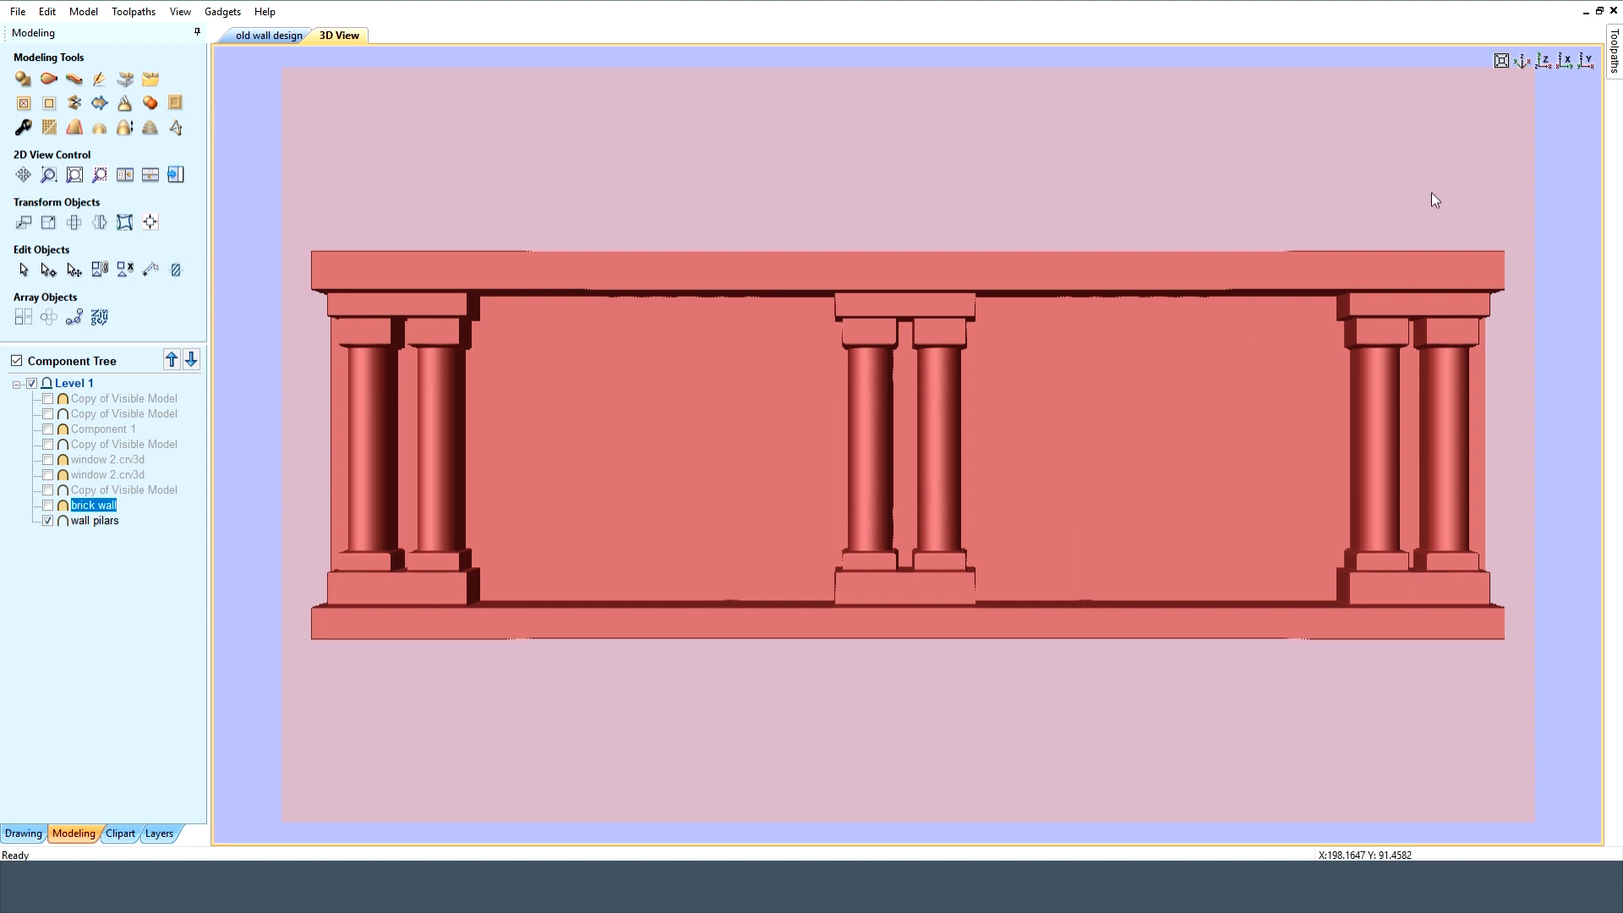
pyautogui.click(1528, 62)
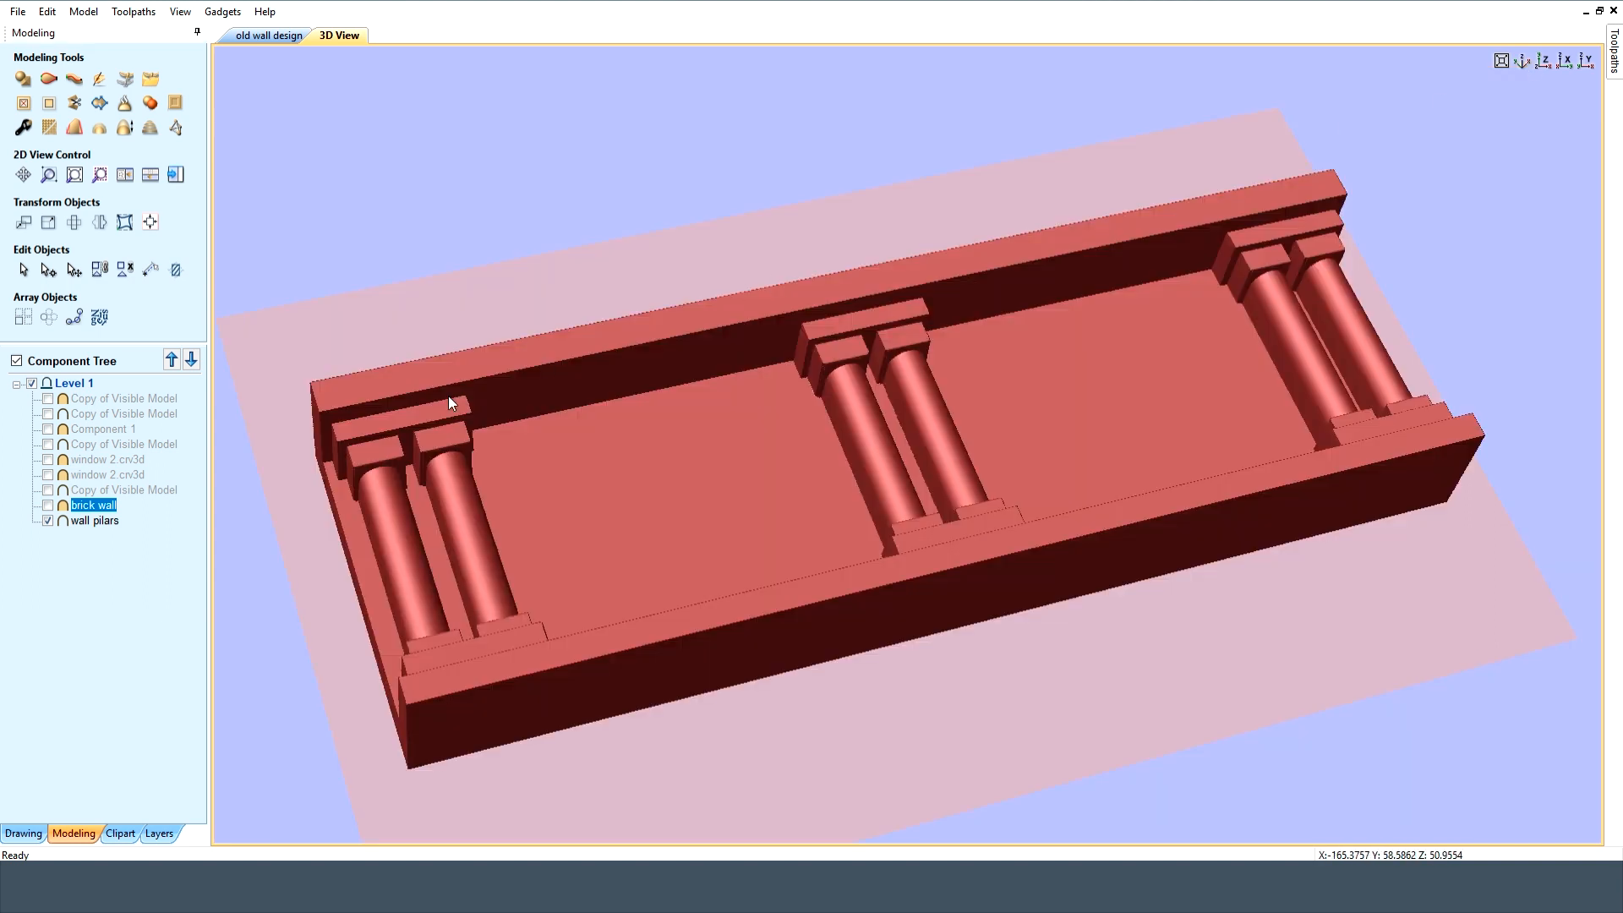
pyautogui.click(89, 520)
pyautogui.rightClick(89, 520)
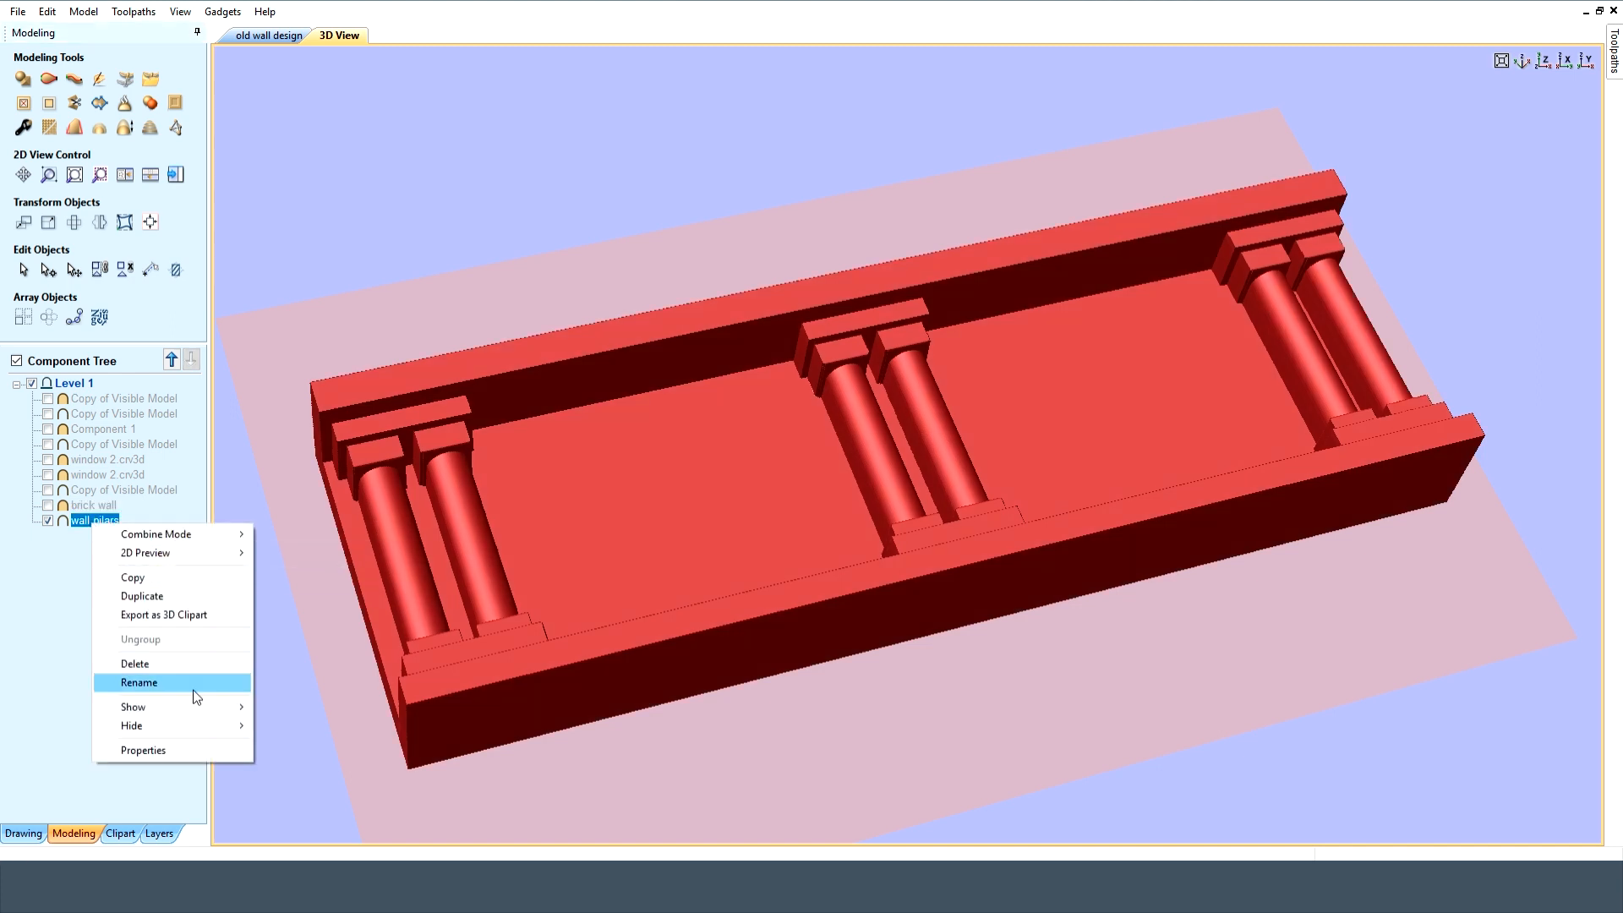
pyautogui.click(180, 752)
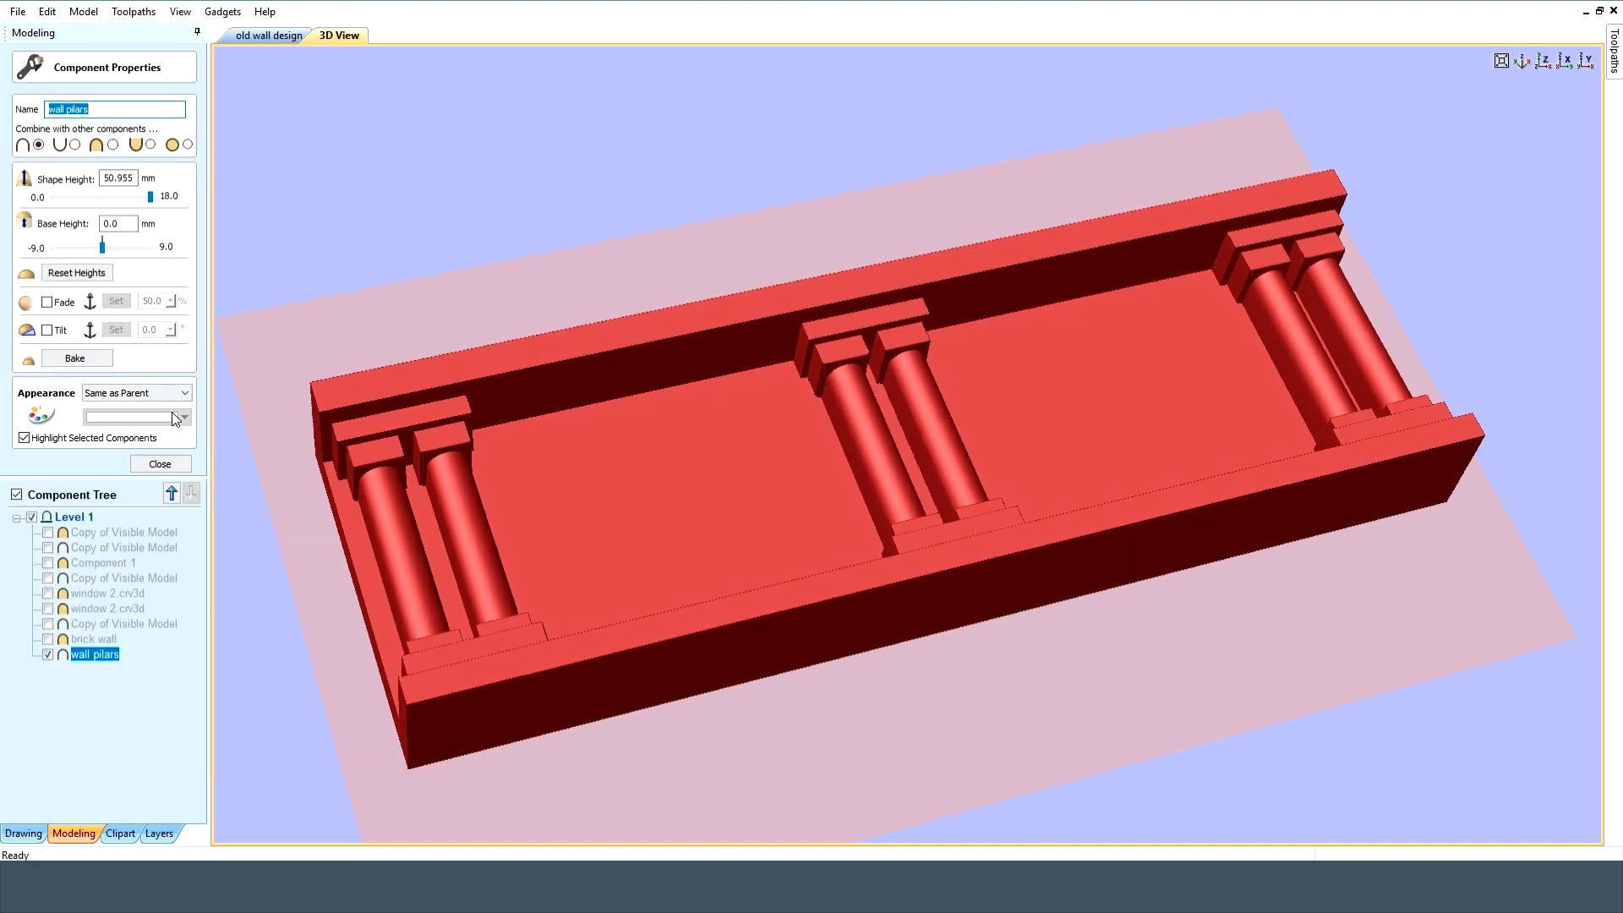
pyautogui.click(160, 464)
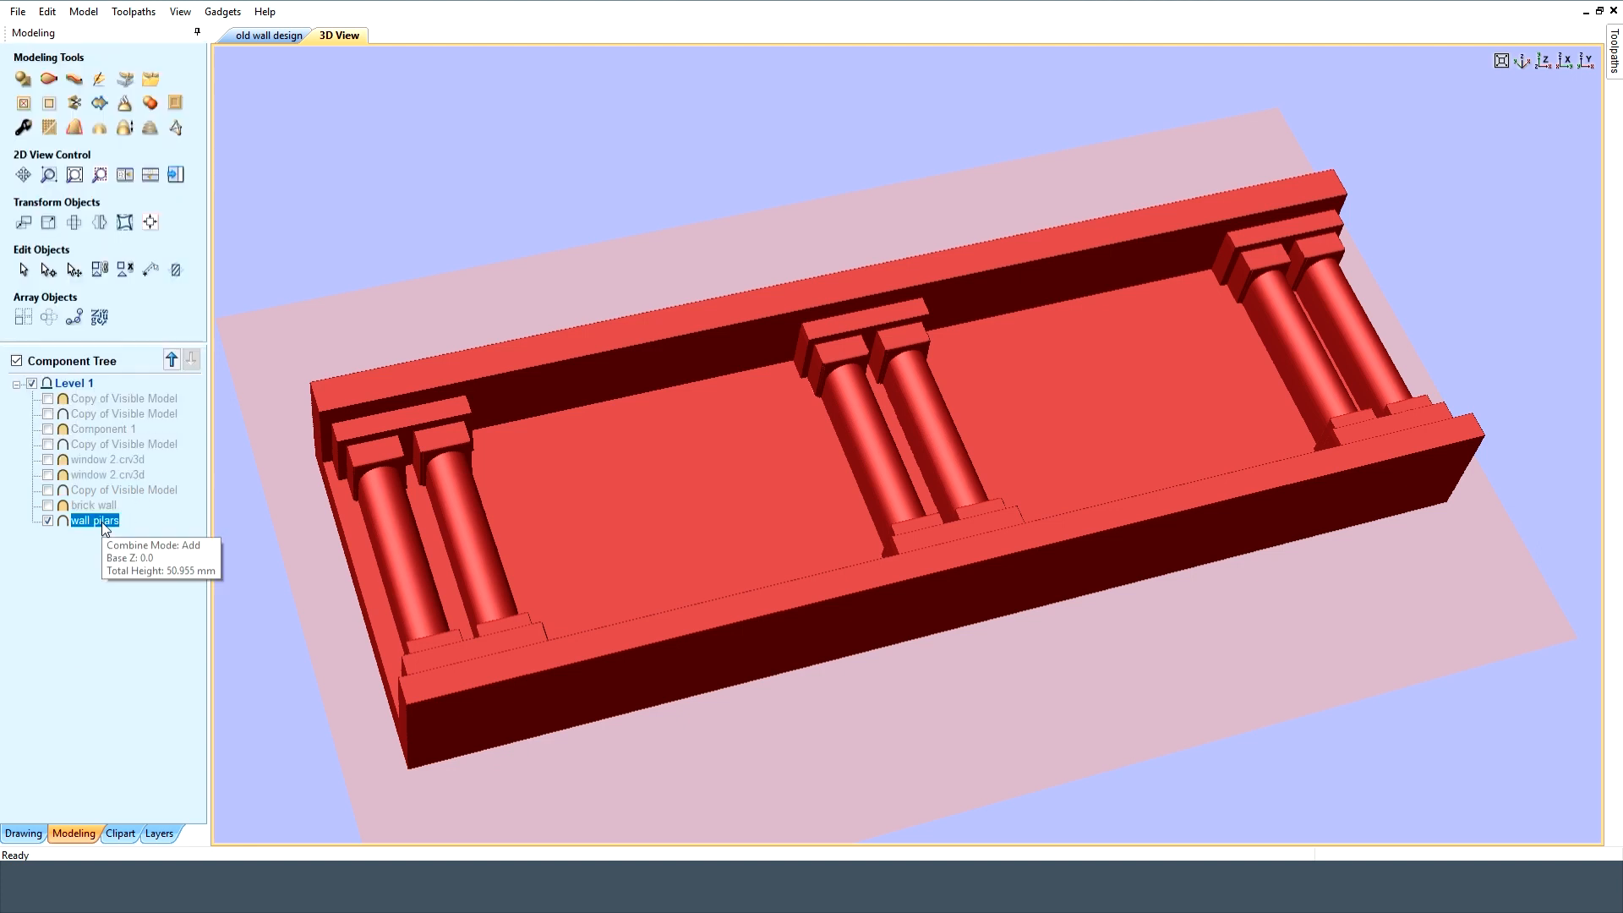
# Show the brick wall together with the wall pilars and select both components
pyautogui.click(48, 504)
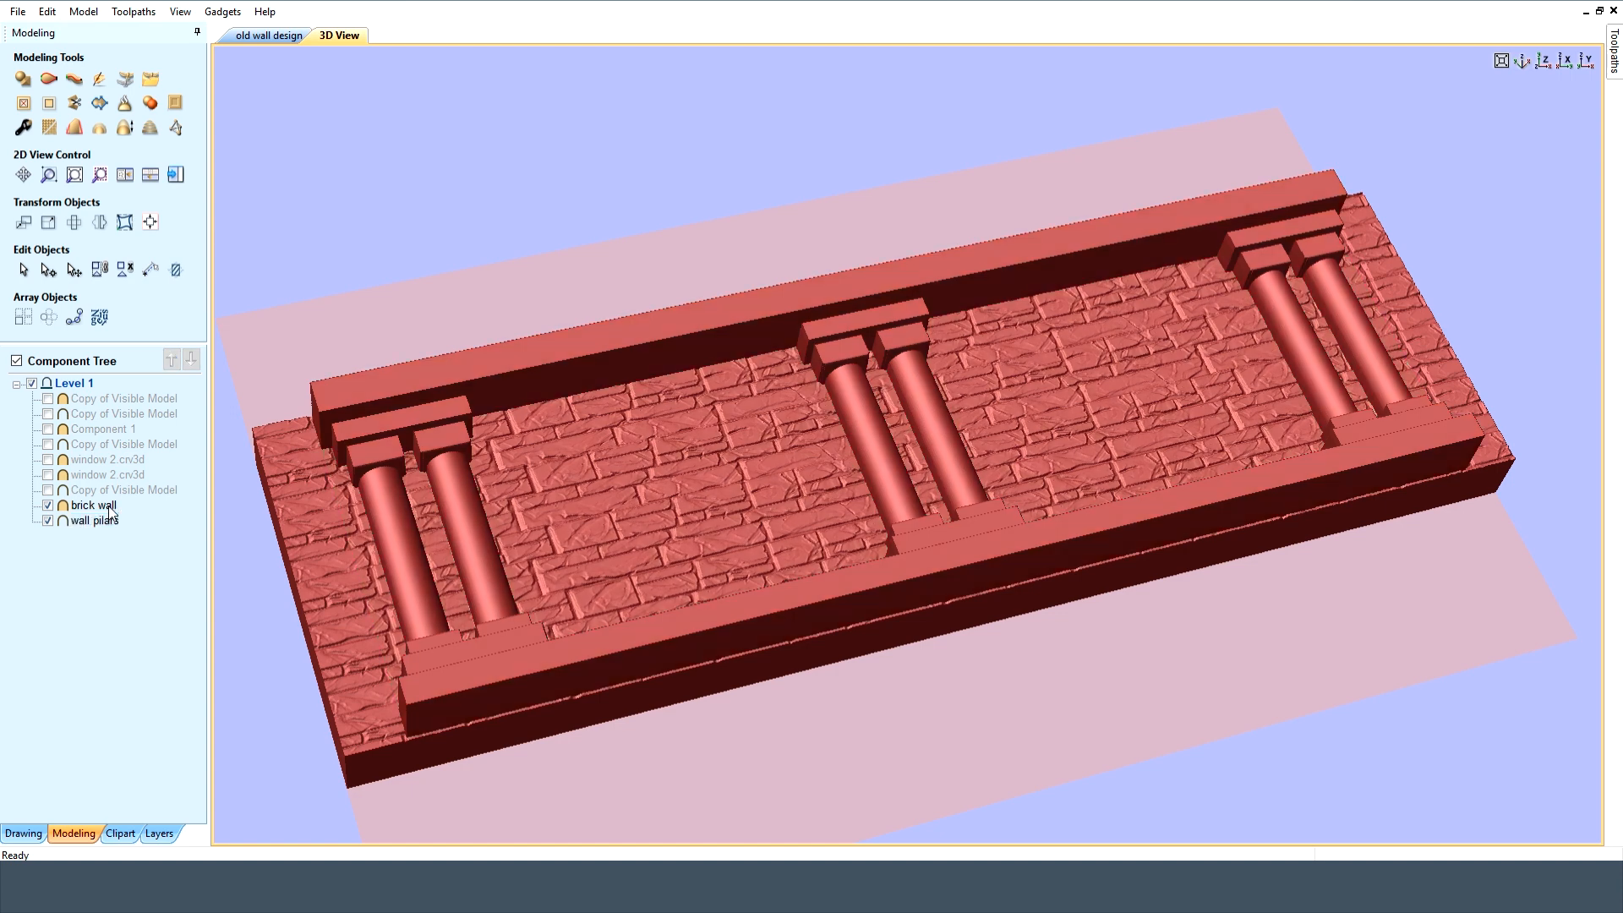
pyautogui.click(95, 505)
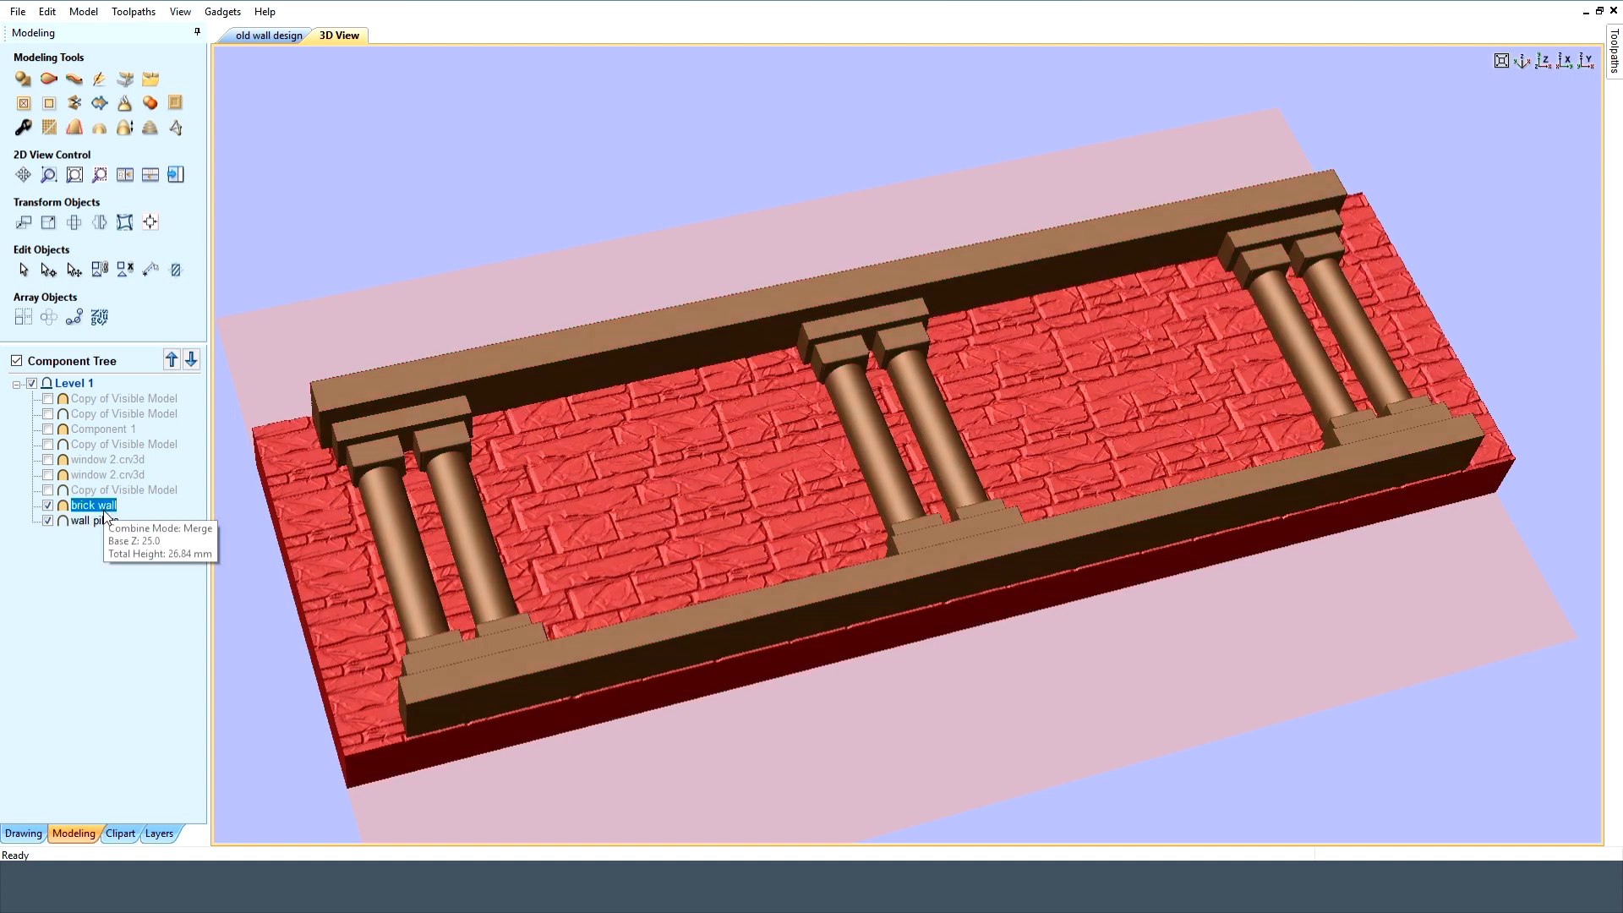
pyautogui.keyDown('shift'); pyautogui.click(94, 520); pyautogui.keyUp('shift')
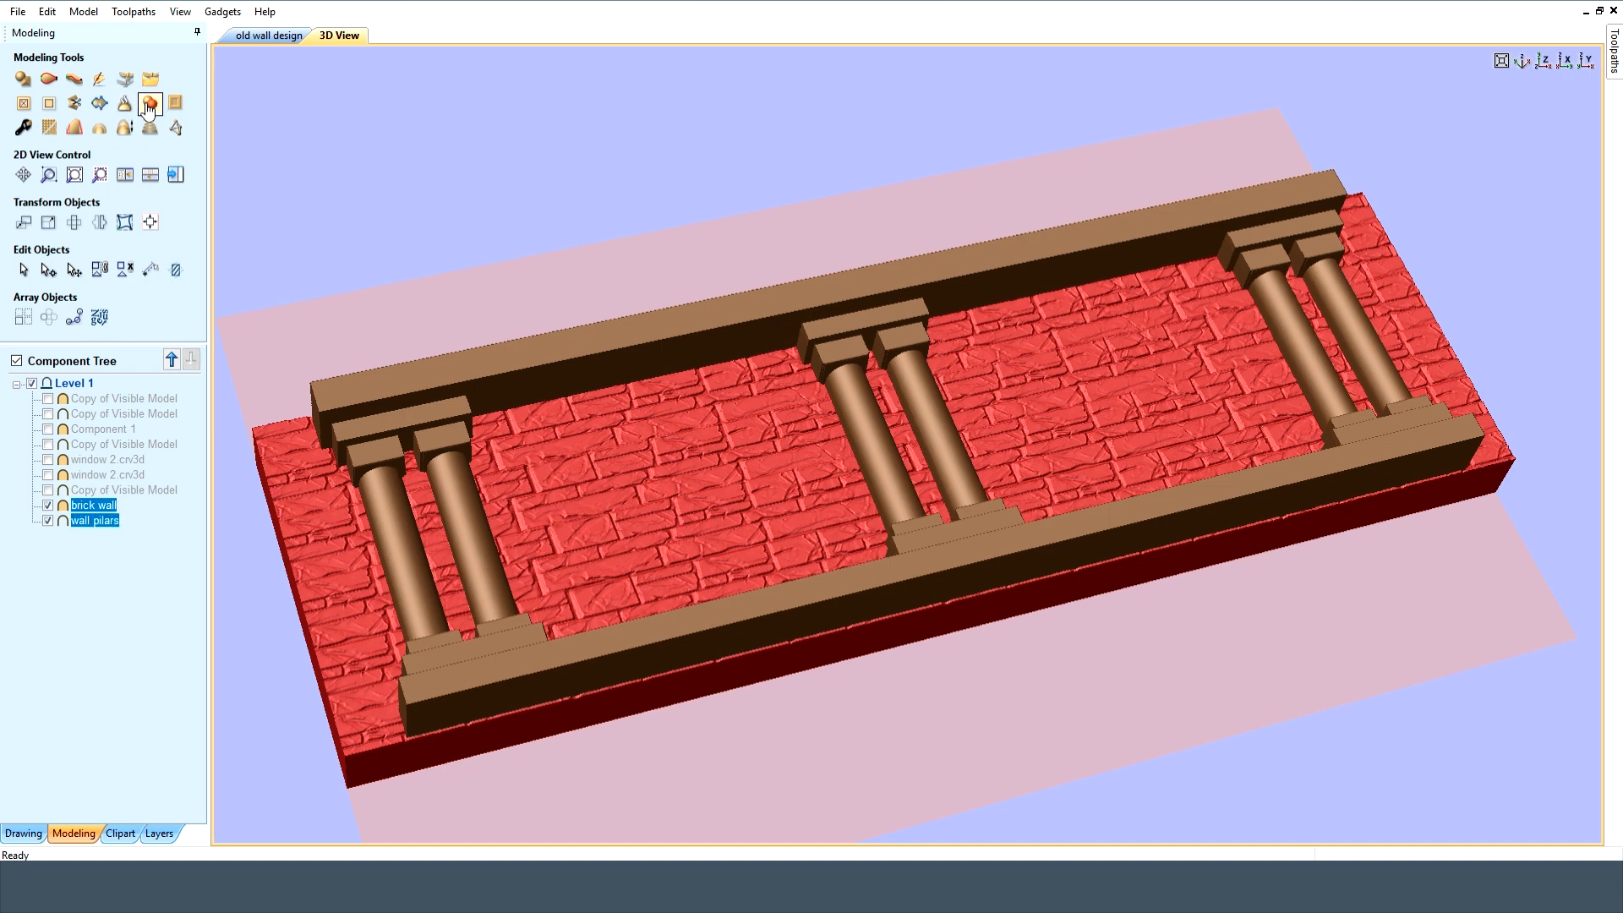
# Hide the brick wall and wall pilars and show the Copy of Visible Model with the window openings from above
pyautogui.click(49, 506)
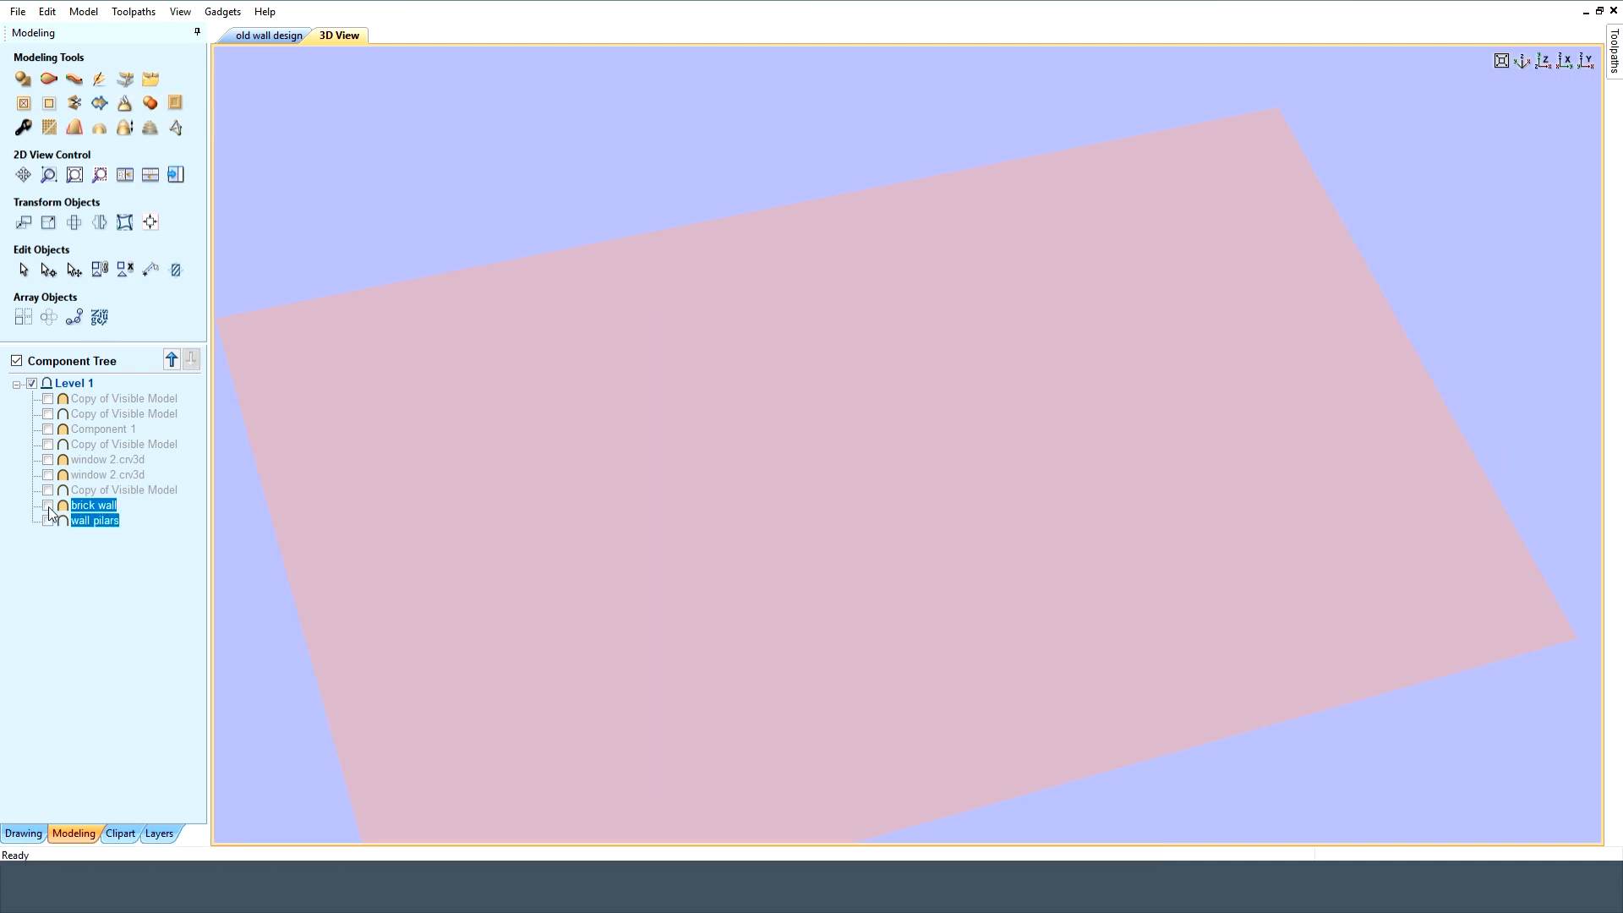
pyautogui.click(48, 490)
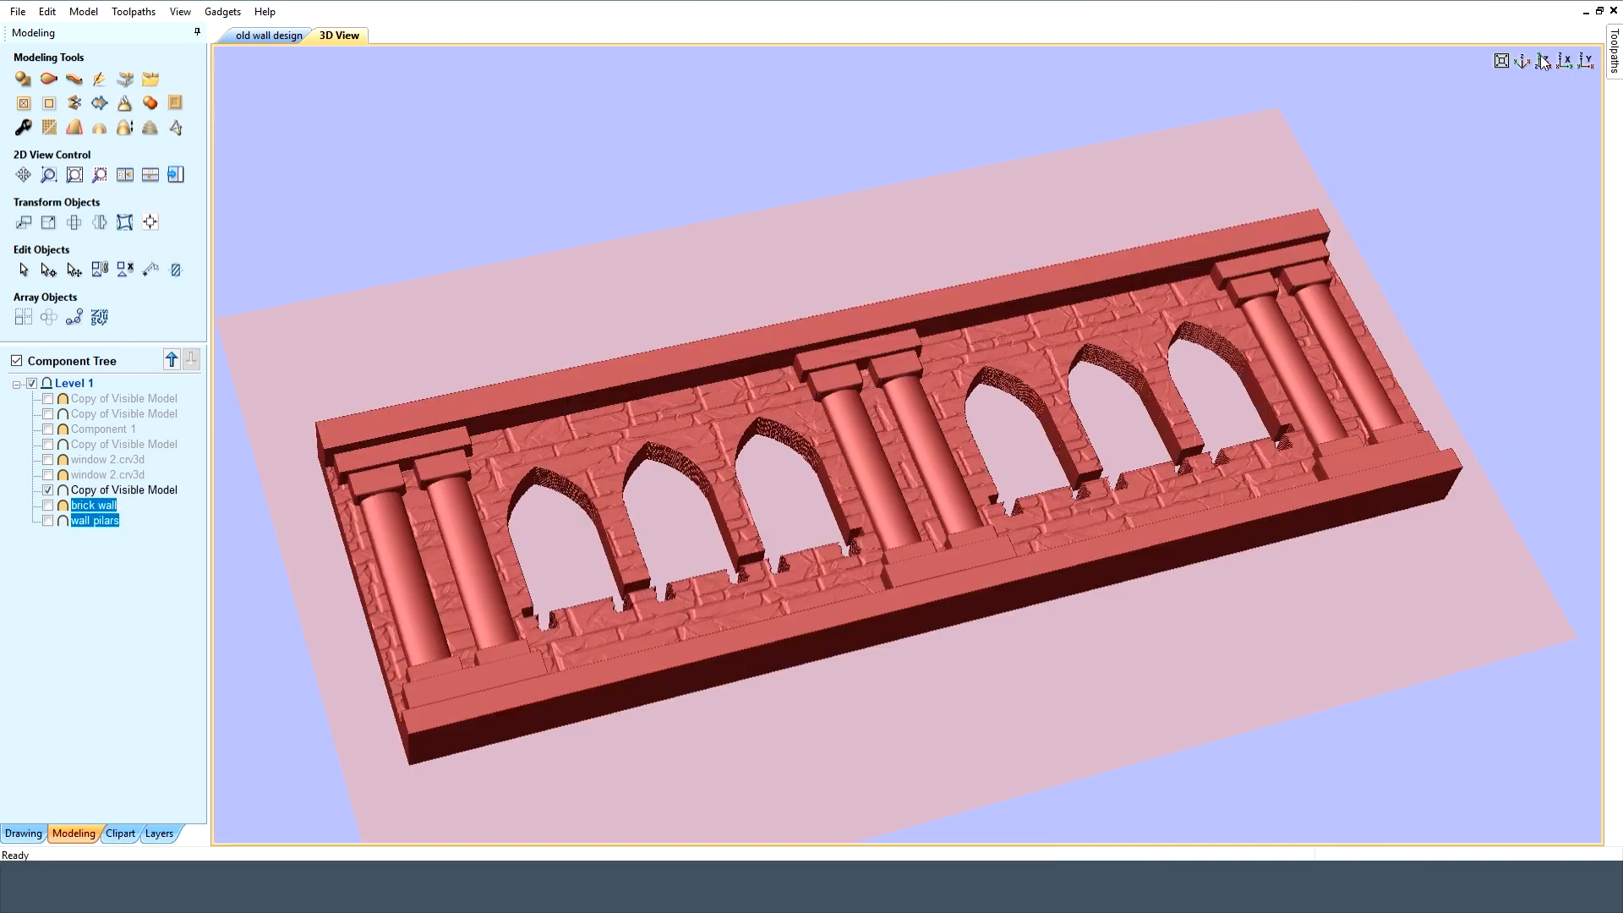
pyautogui.click(1543, 60)
pyautogui.click(1500, 62)
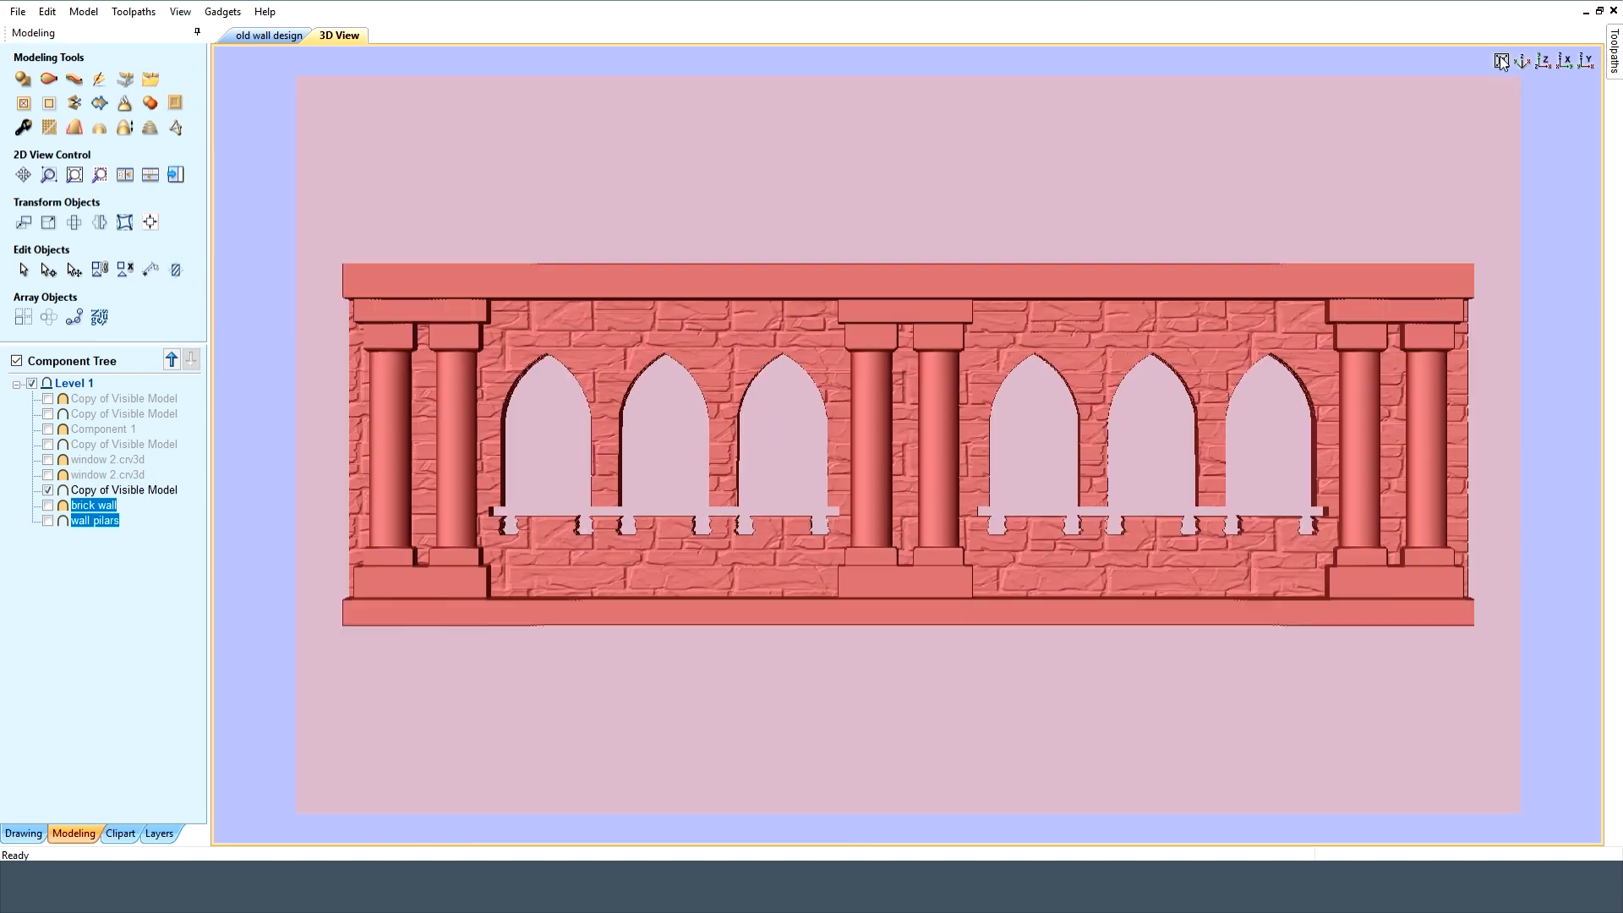
pyautogui.click(143, 520)
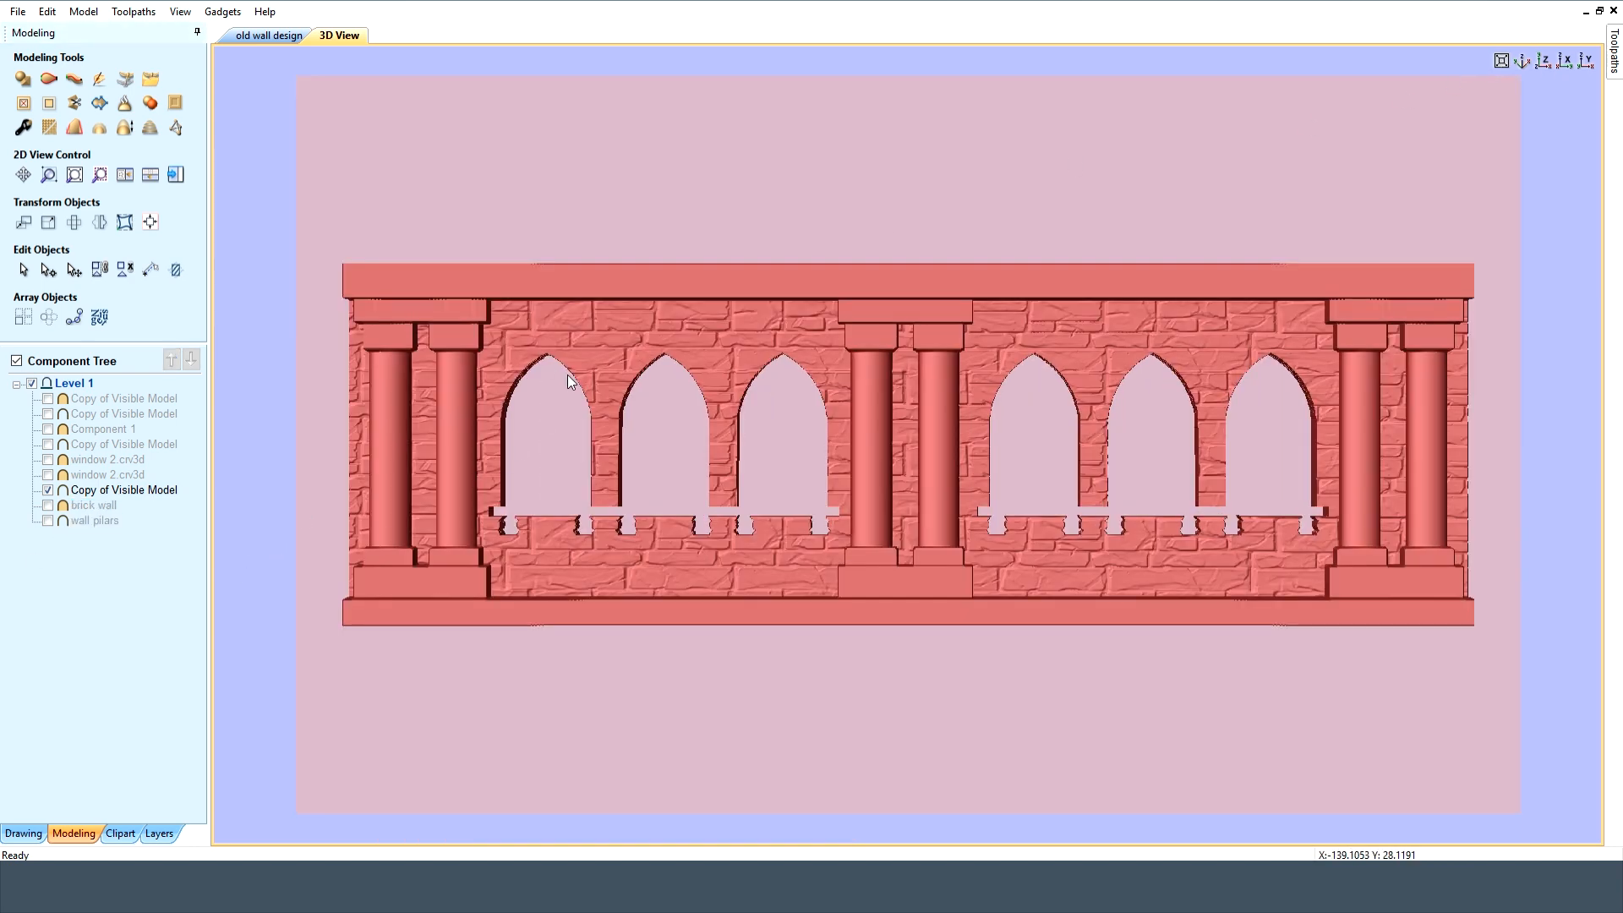
# Show only the lower window 2.crv3d component, select it in the 2D view and examine the outline around its sill
pyautogui.click(48, 490)
pyautogui.click(48, 475)
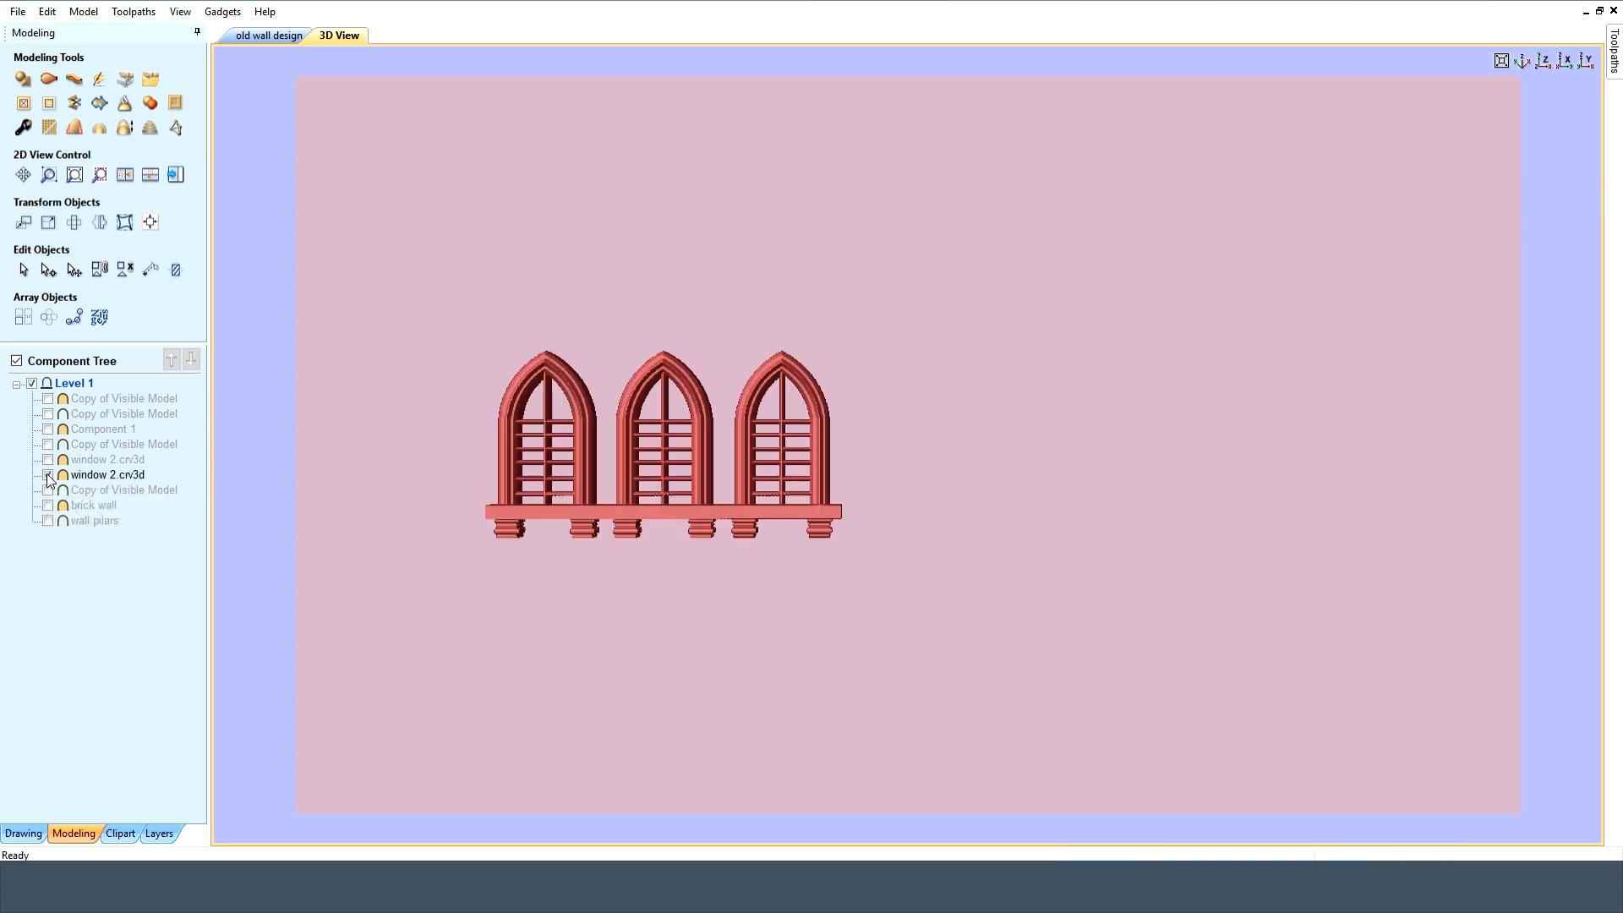
pyautogui.click(269, 38)
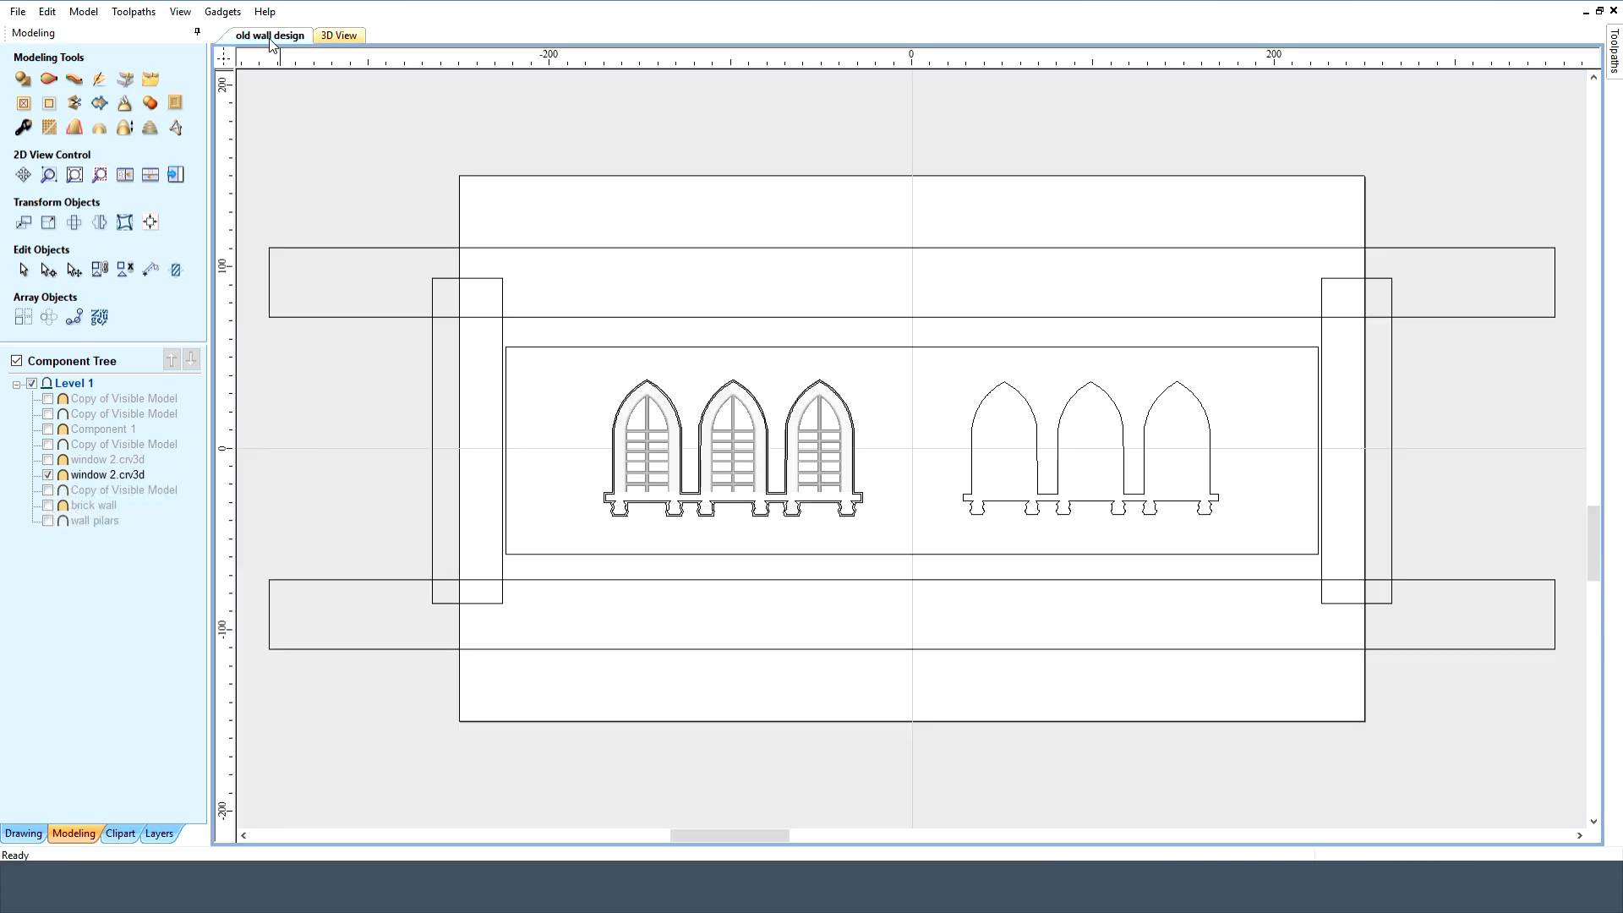
pyautogui.click(624, 443)
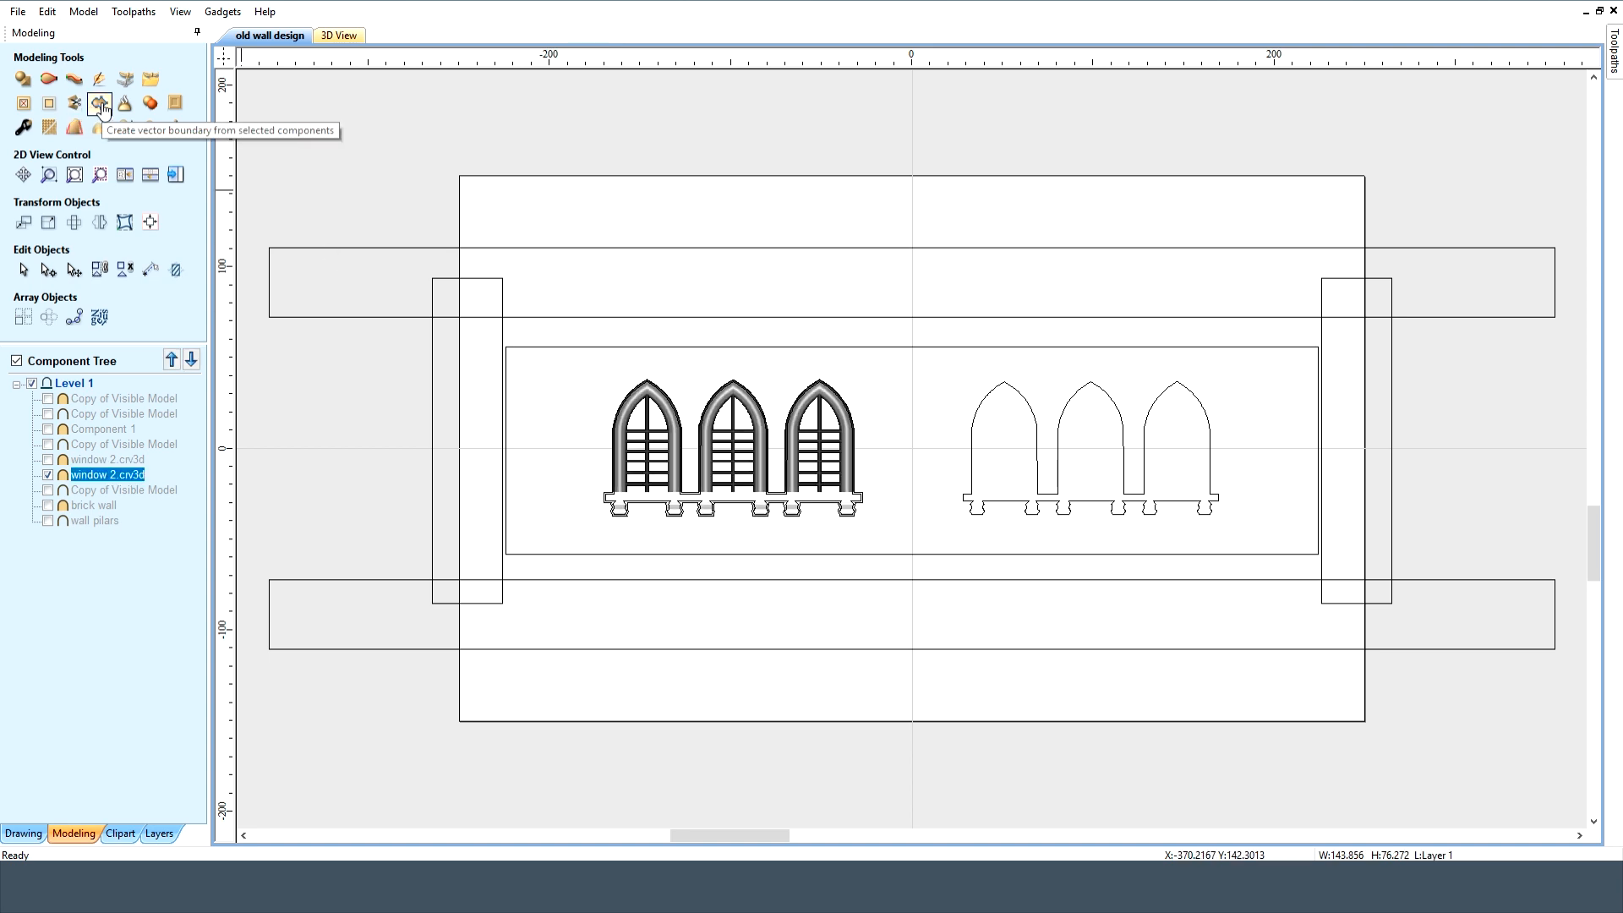
pyautogui.scroll(5, 659, 580)
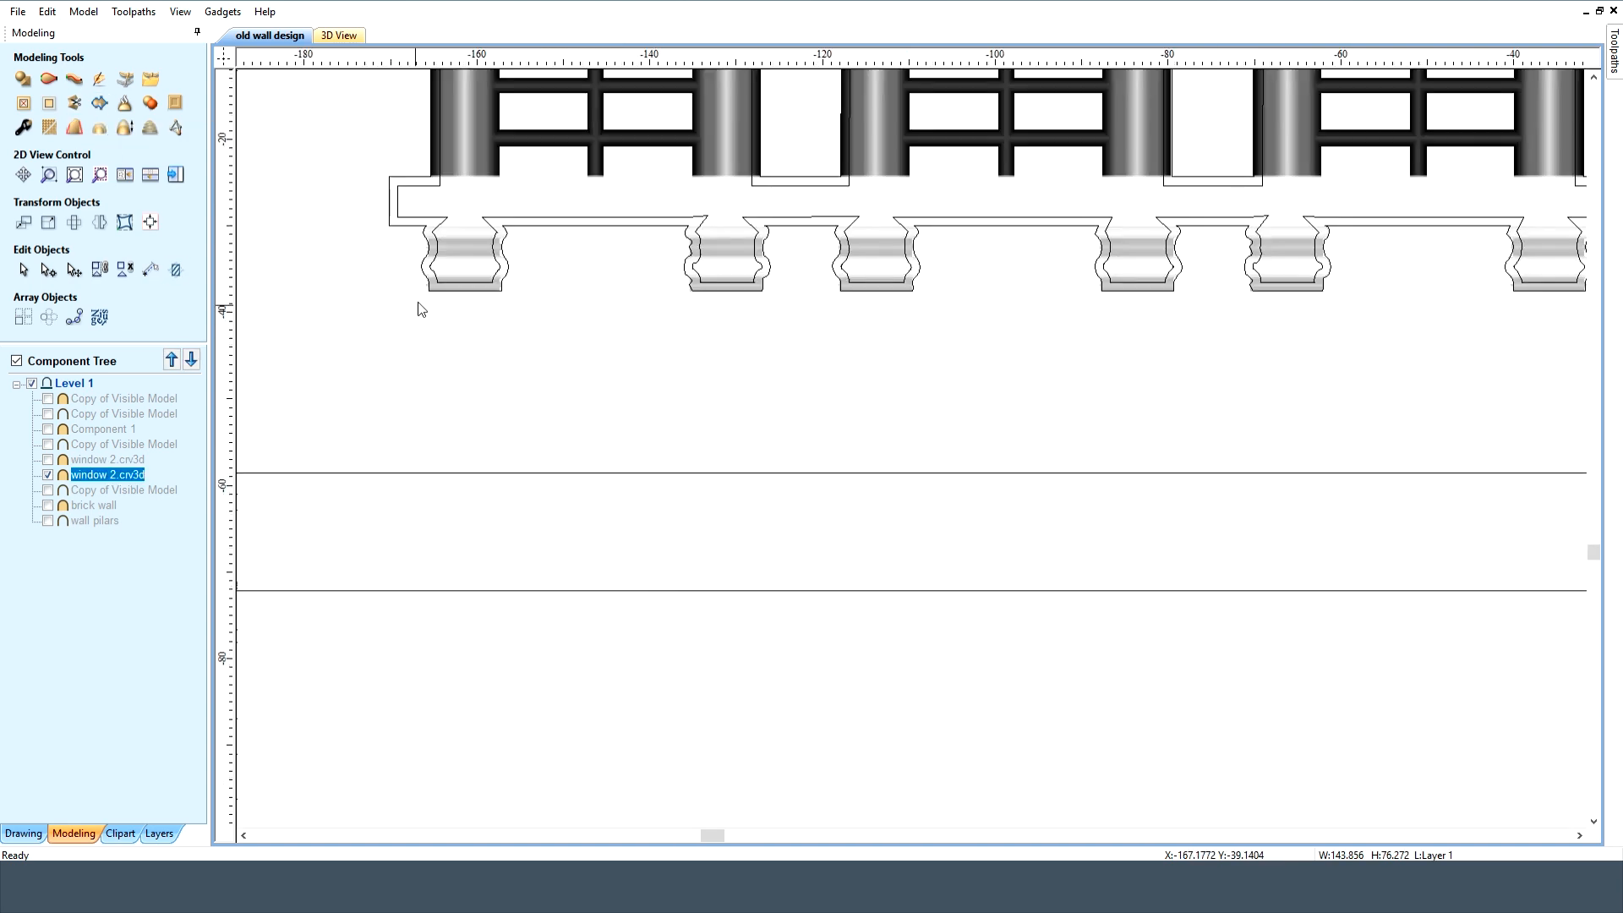
# Select the outer outline around the three left-hand windows and hide the lower window 2.crv3d component
pyautogui.click(436, 296)
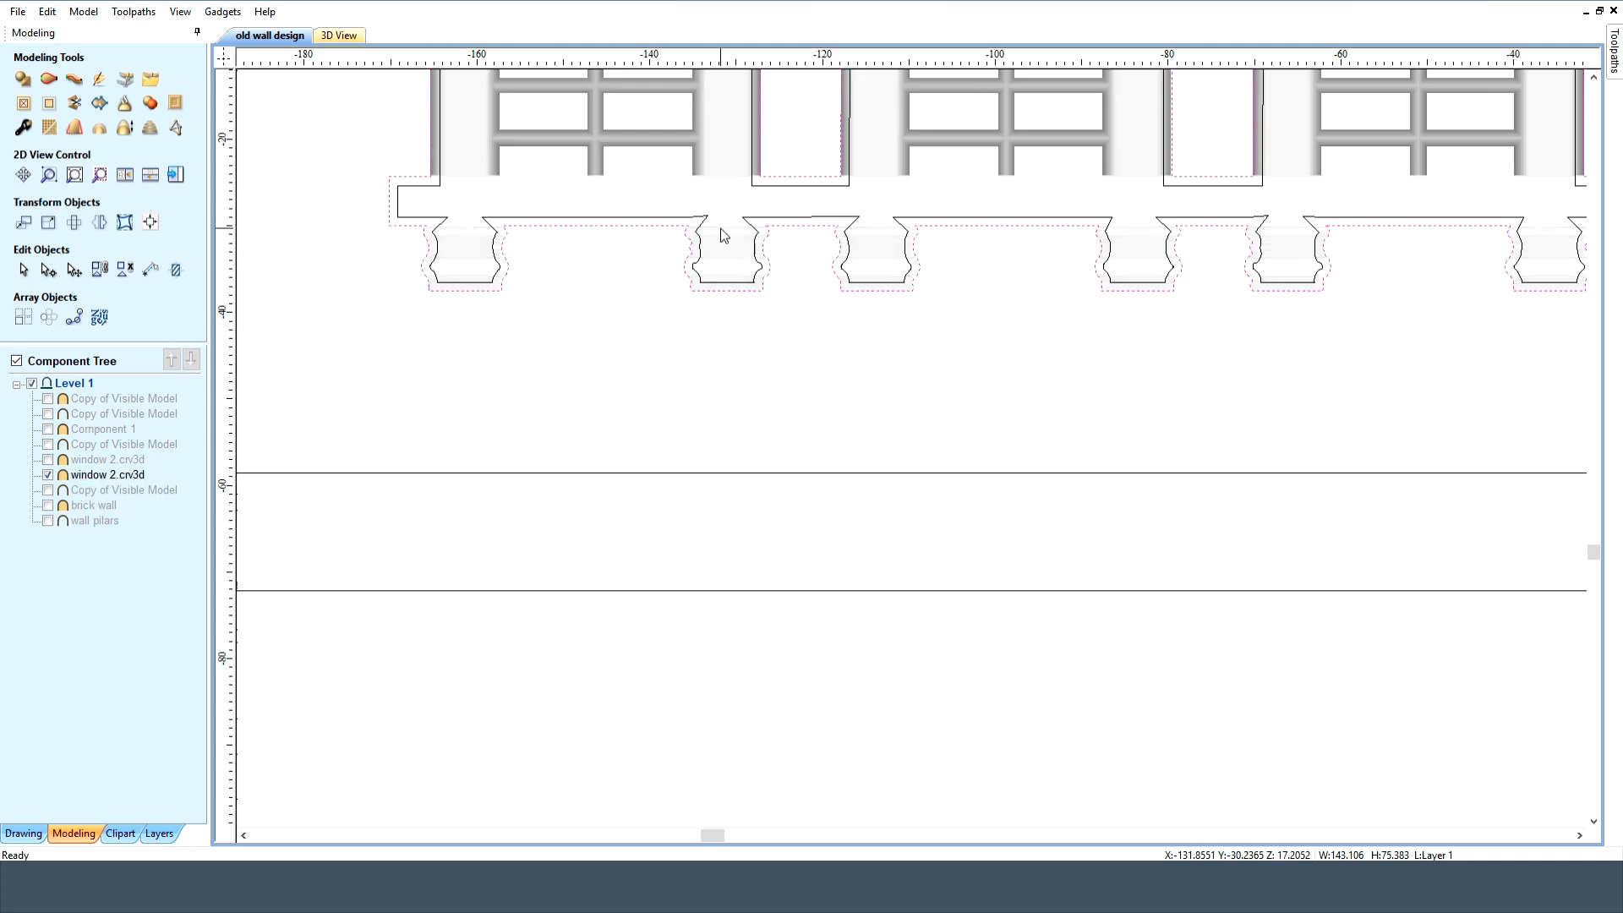
pyautogui.click(48, 475)
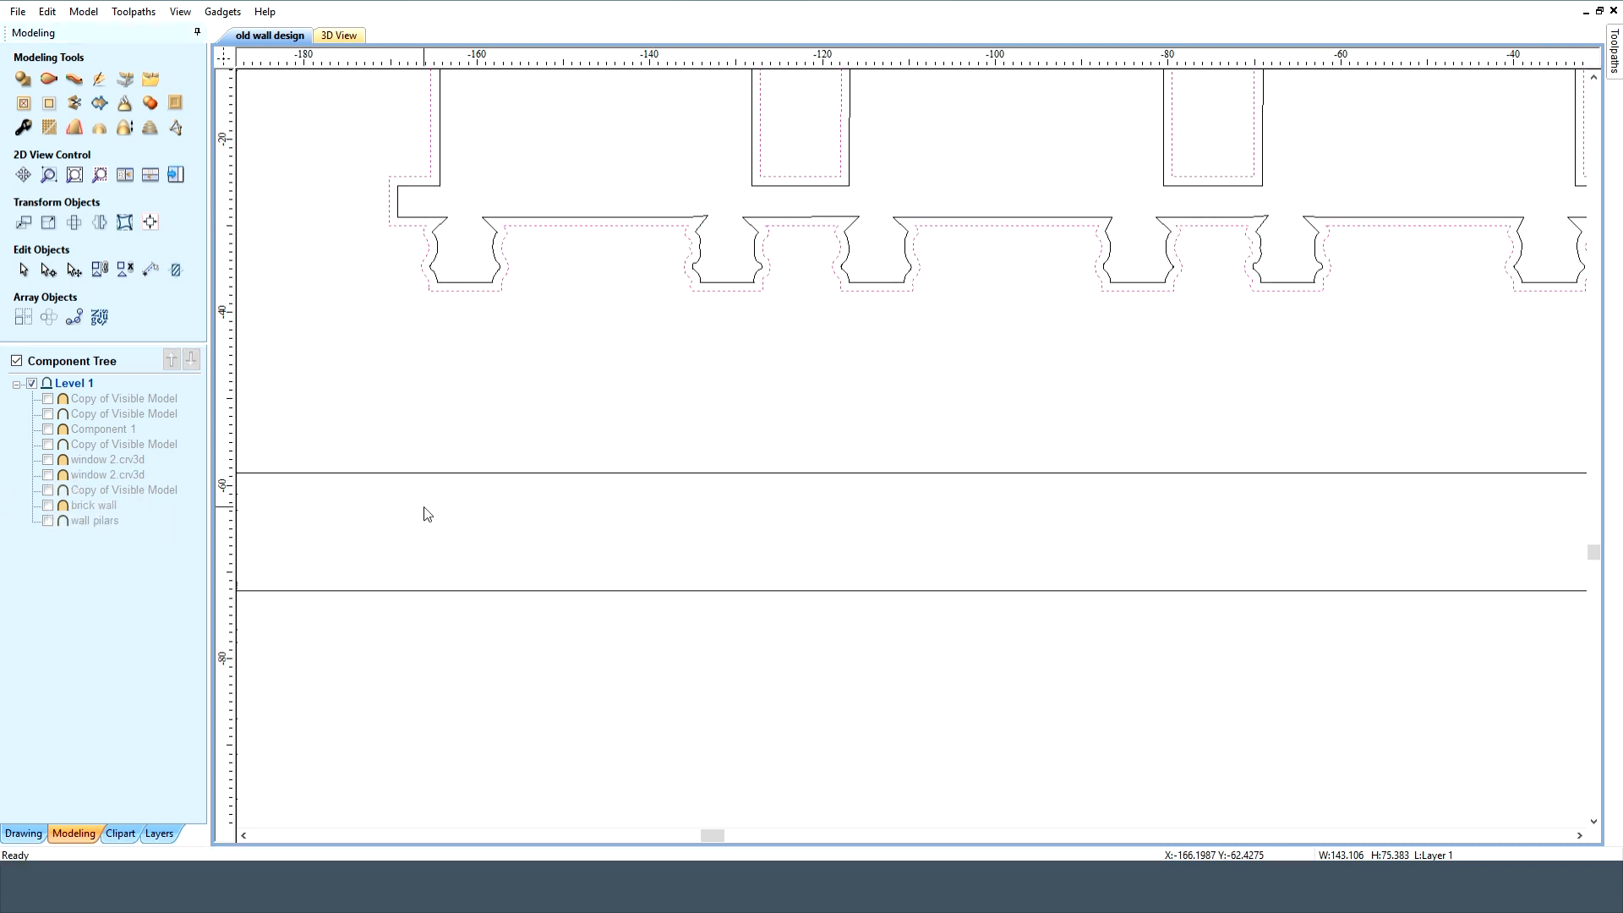
pyautogui.click(180, 12)
pyautogui.click(212, 25)
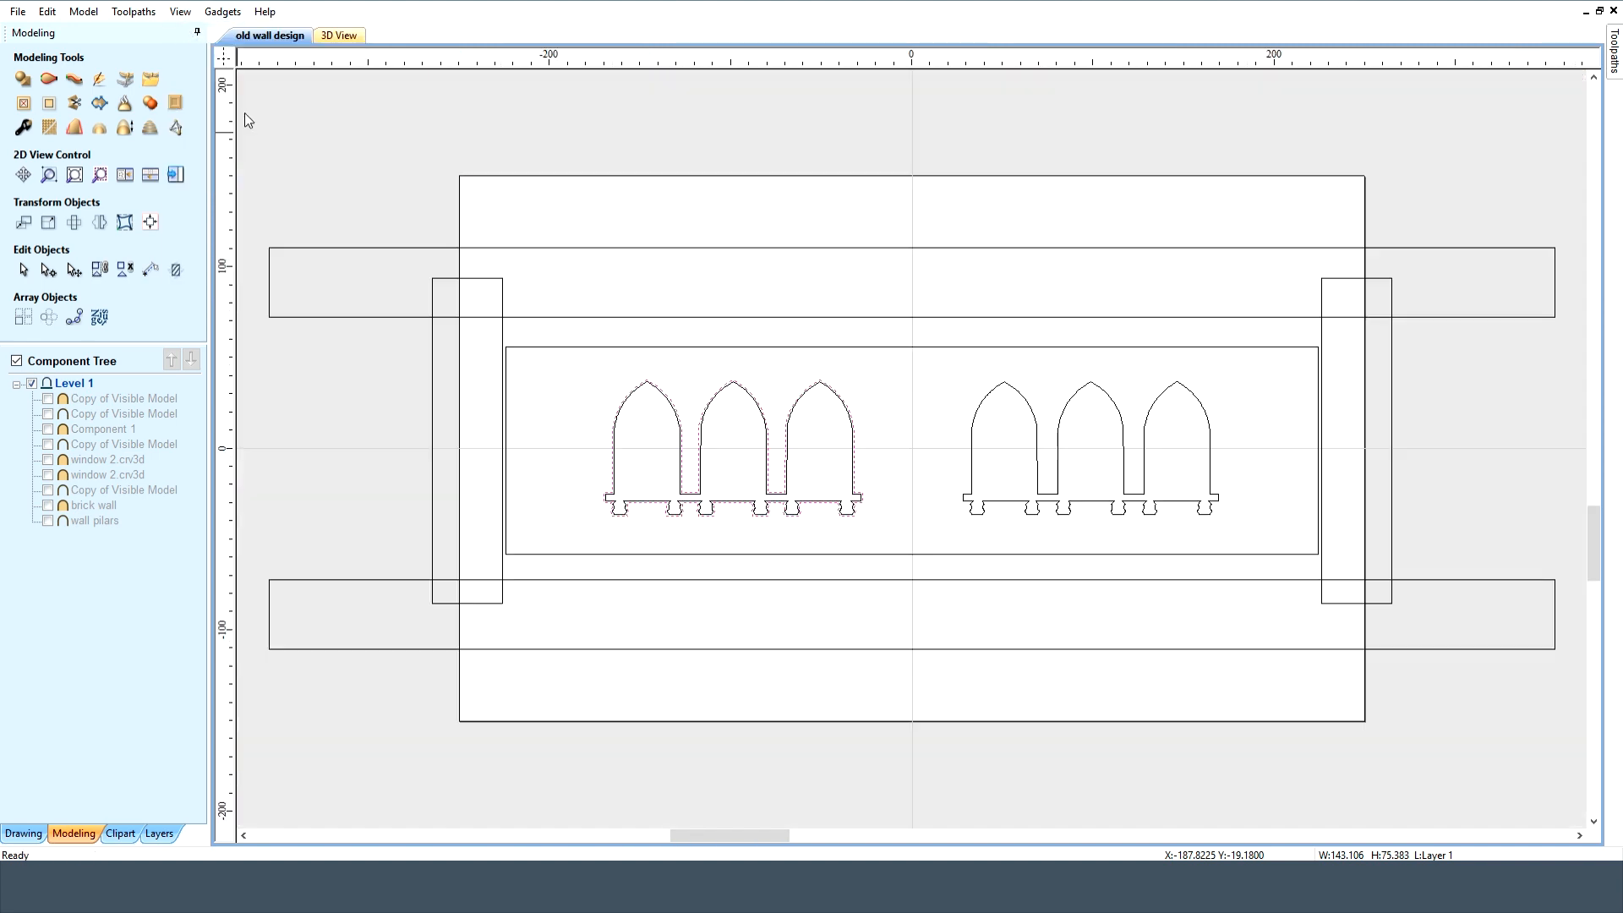
pyautogui.scroll(3, 648, 466)
pyautogui.scroll(2, 647, 466)
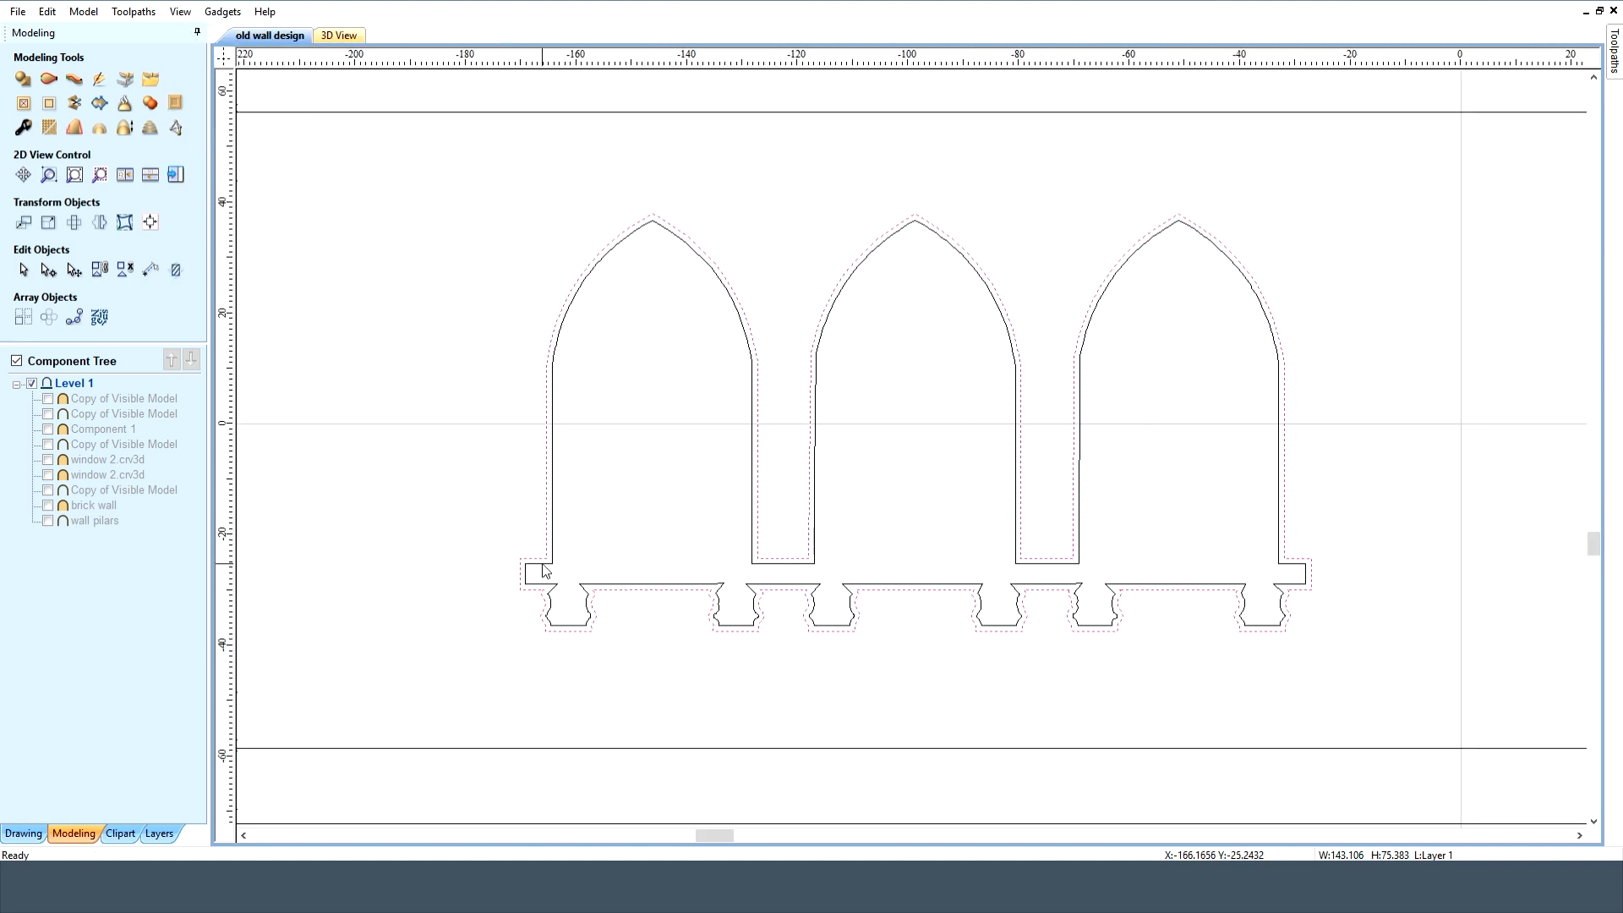
# Offset the outer window outline inwards by 1.0 mm with sharp offset corners
pyautogui.click(13, 839)
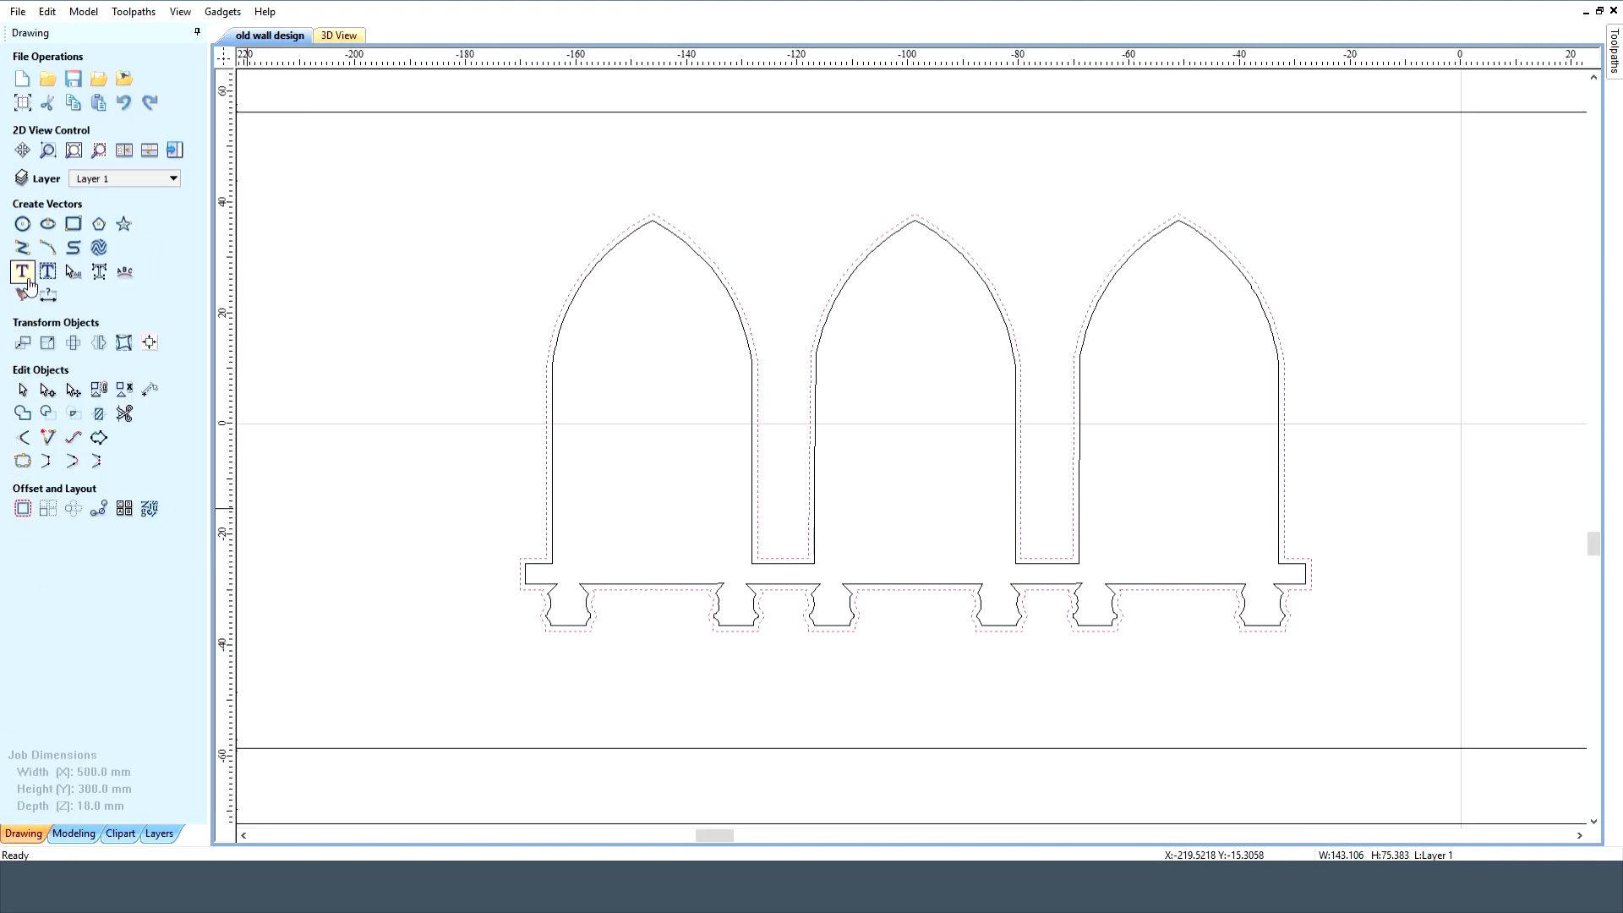
pyautogui.click(26, 510)
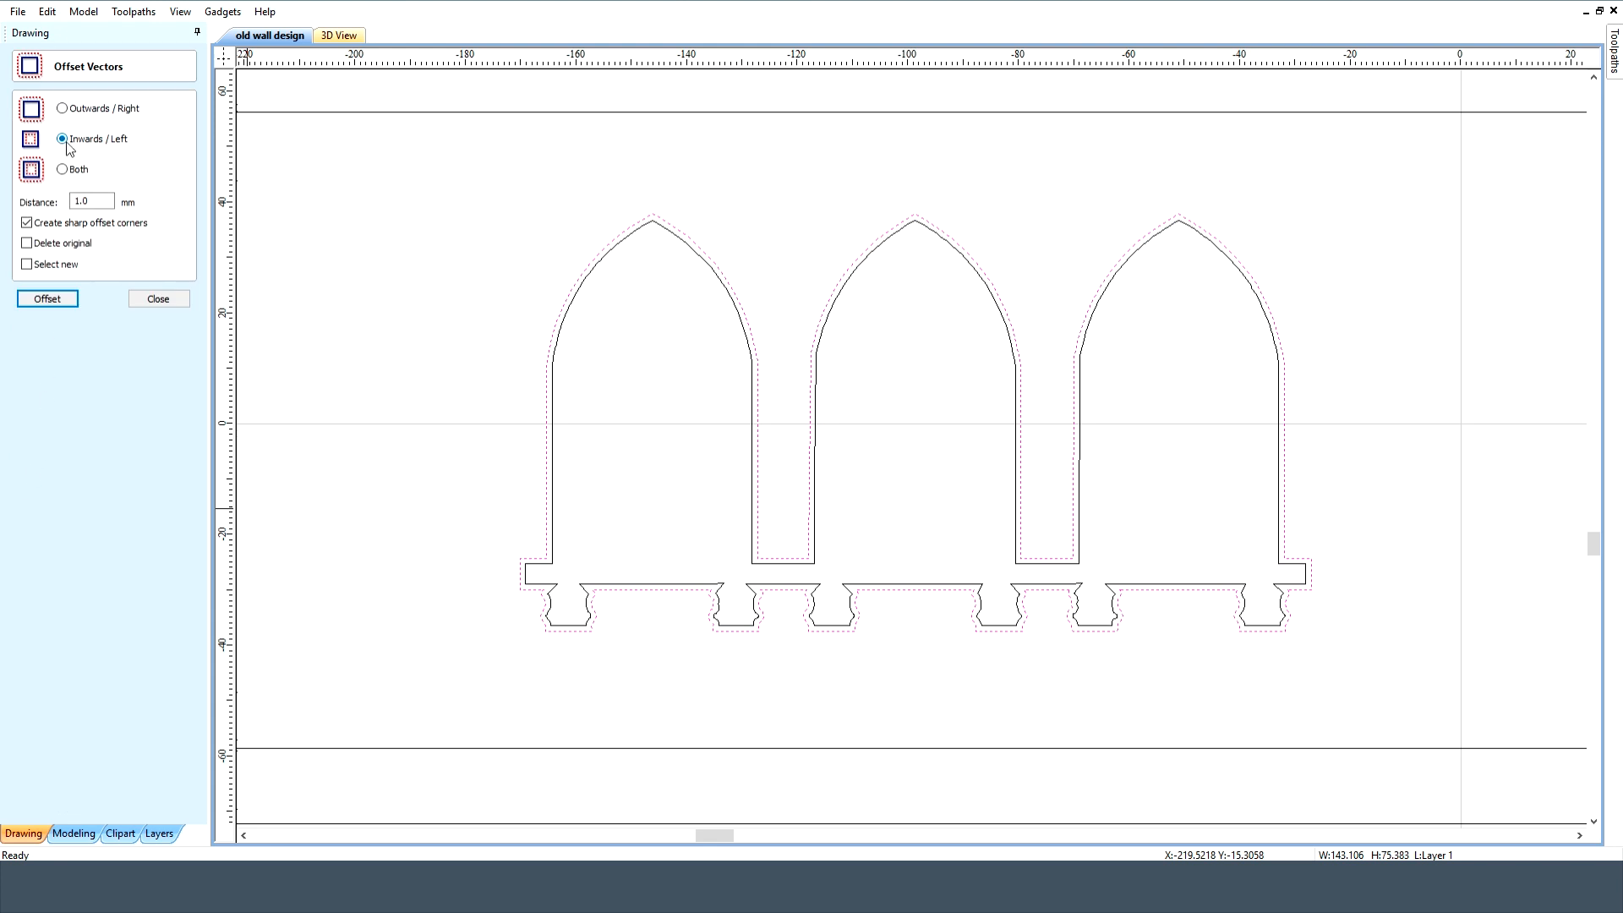
pyautogui.click(48, 300)
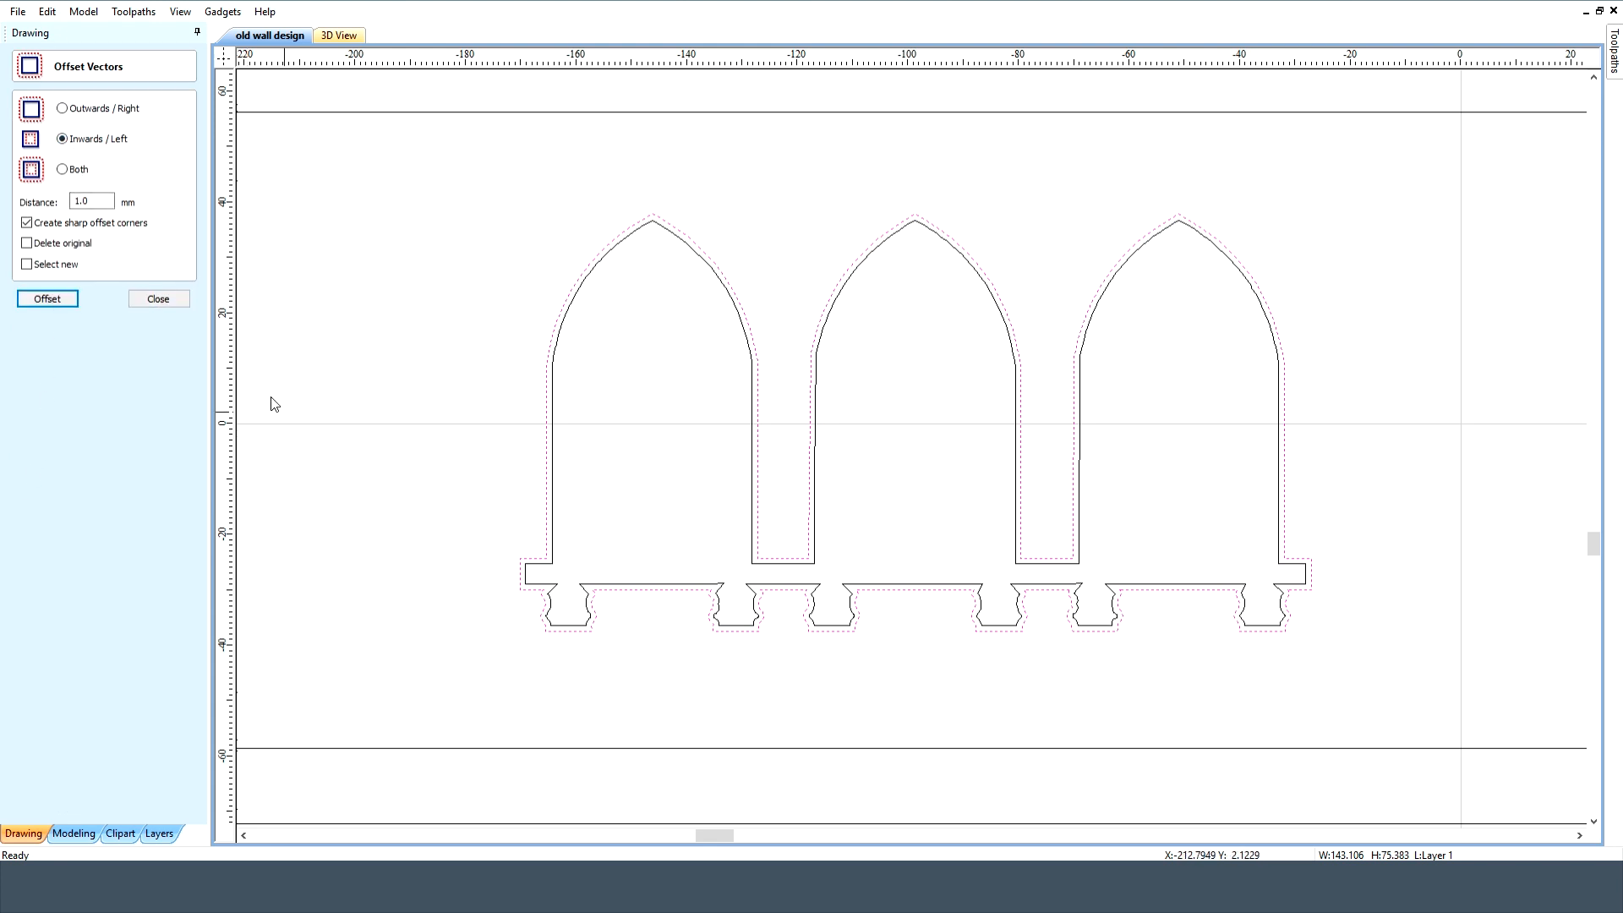
pyautogui.click(158, 299)
# Select the inner window outline and review the Mirror options for a flipped copy about the job center
pyautogui.click(539, 565)
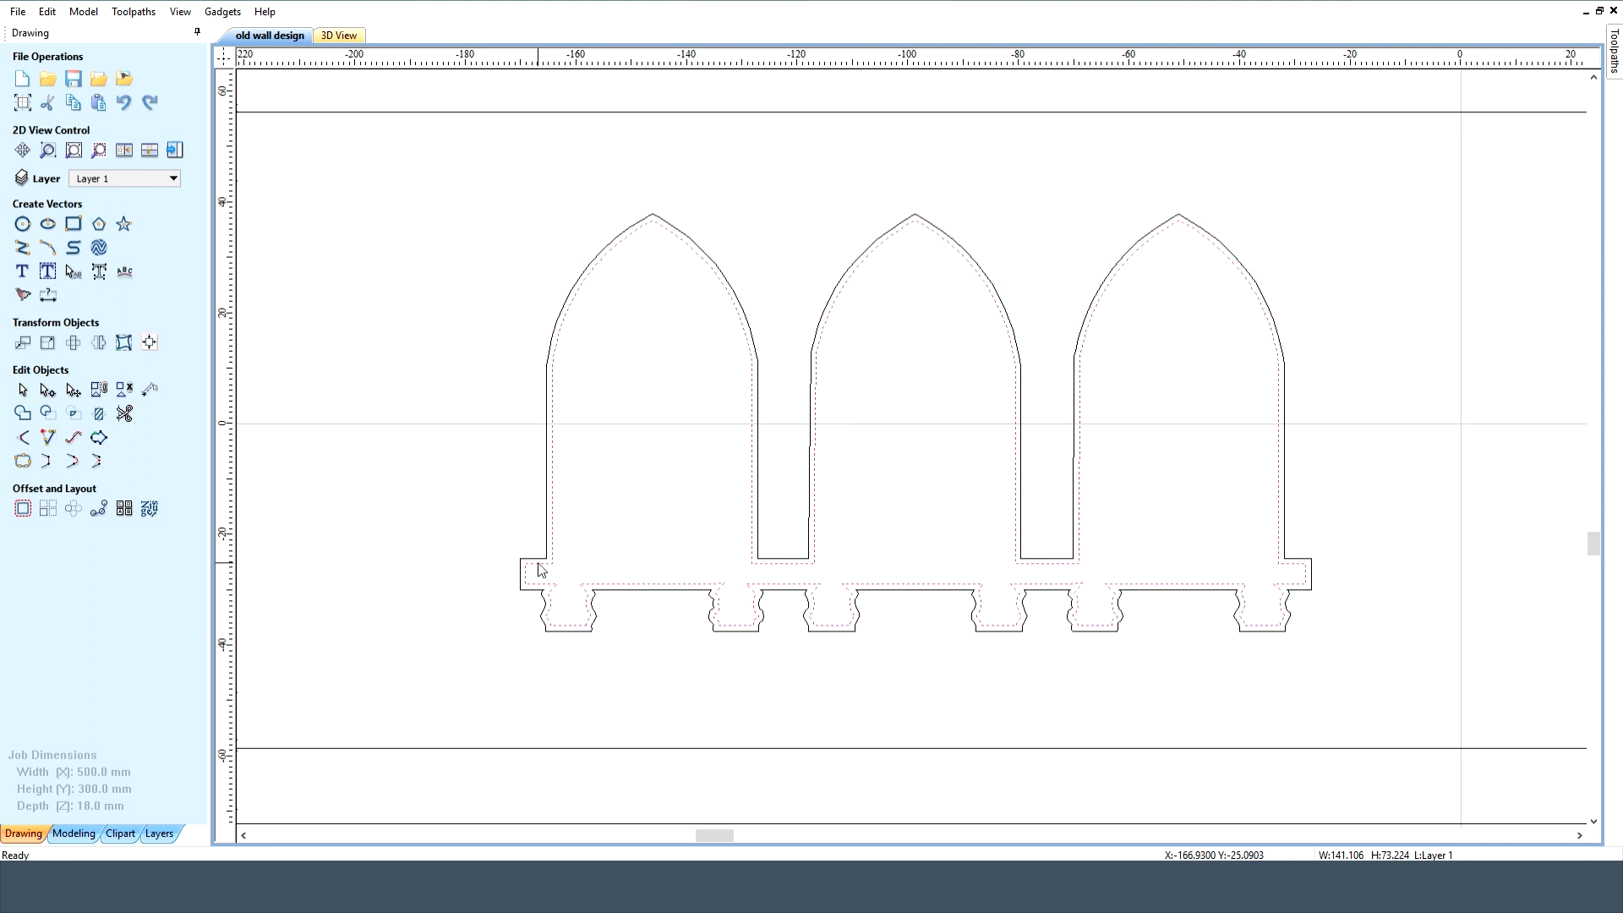
pyautogui.click(99, 342)
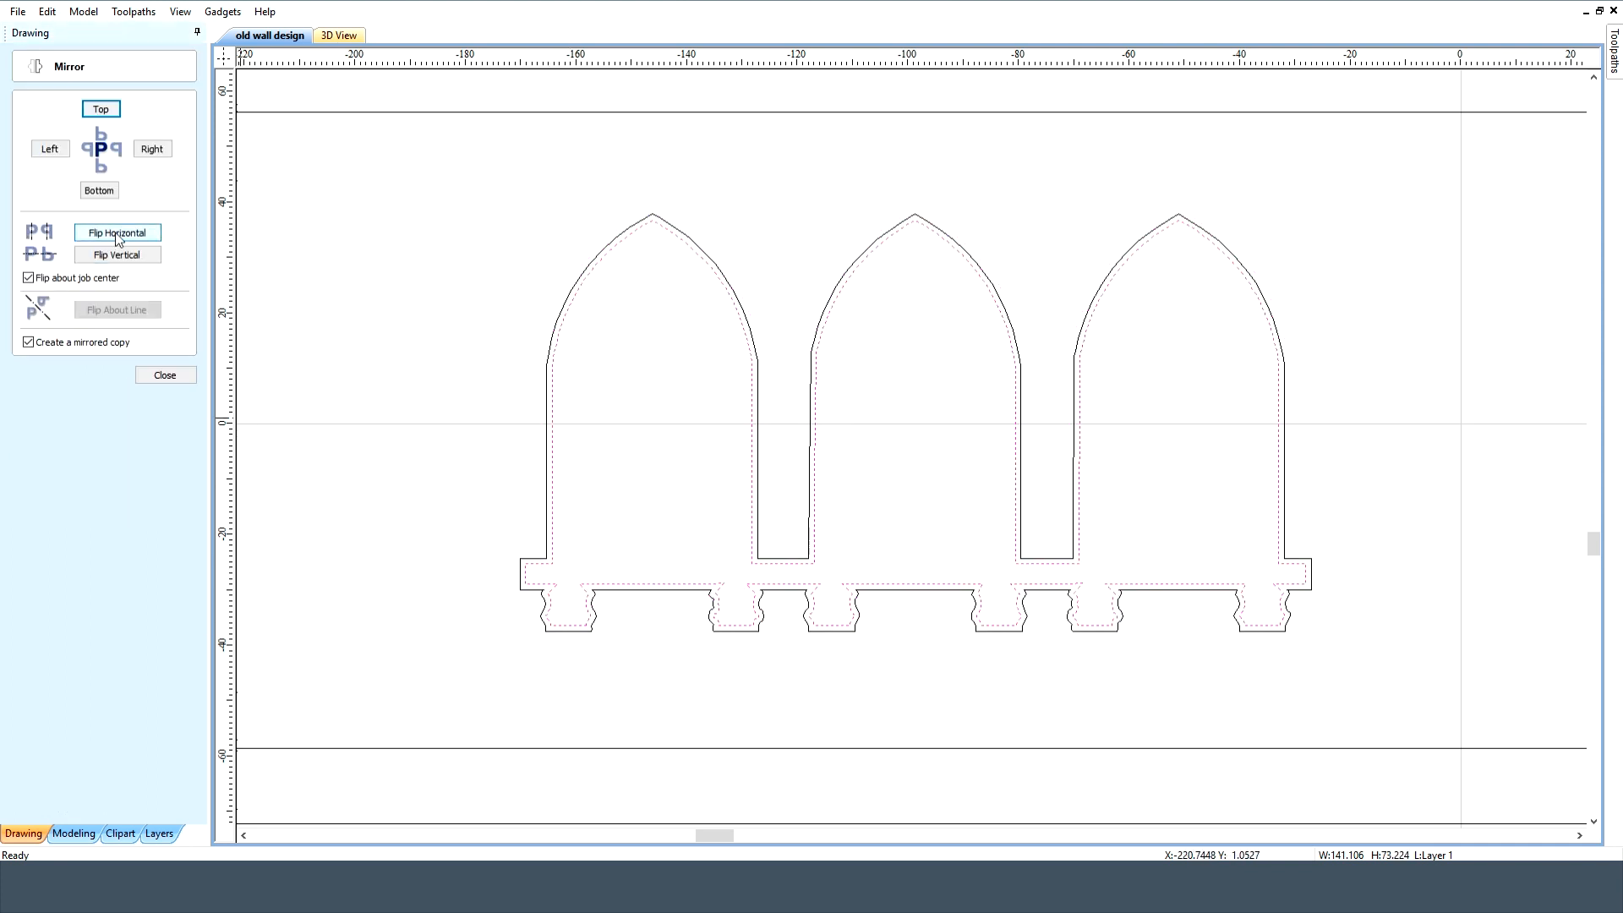
pyautogui.click(164, 376)
pyautogui.scroll(-3, 663, 491)
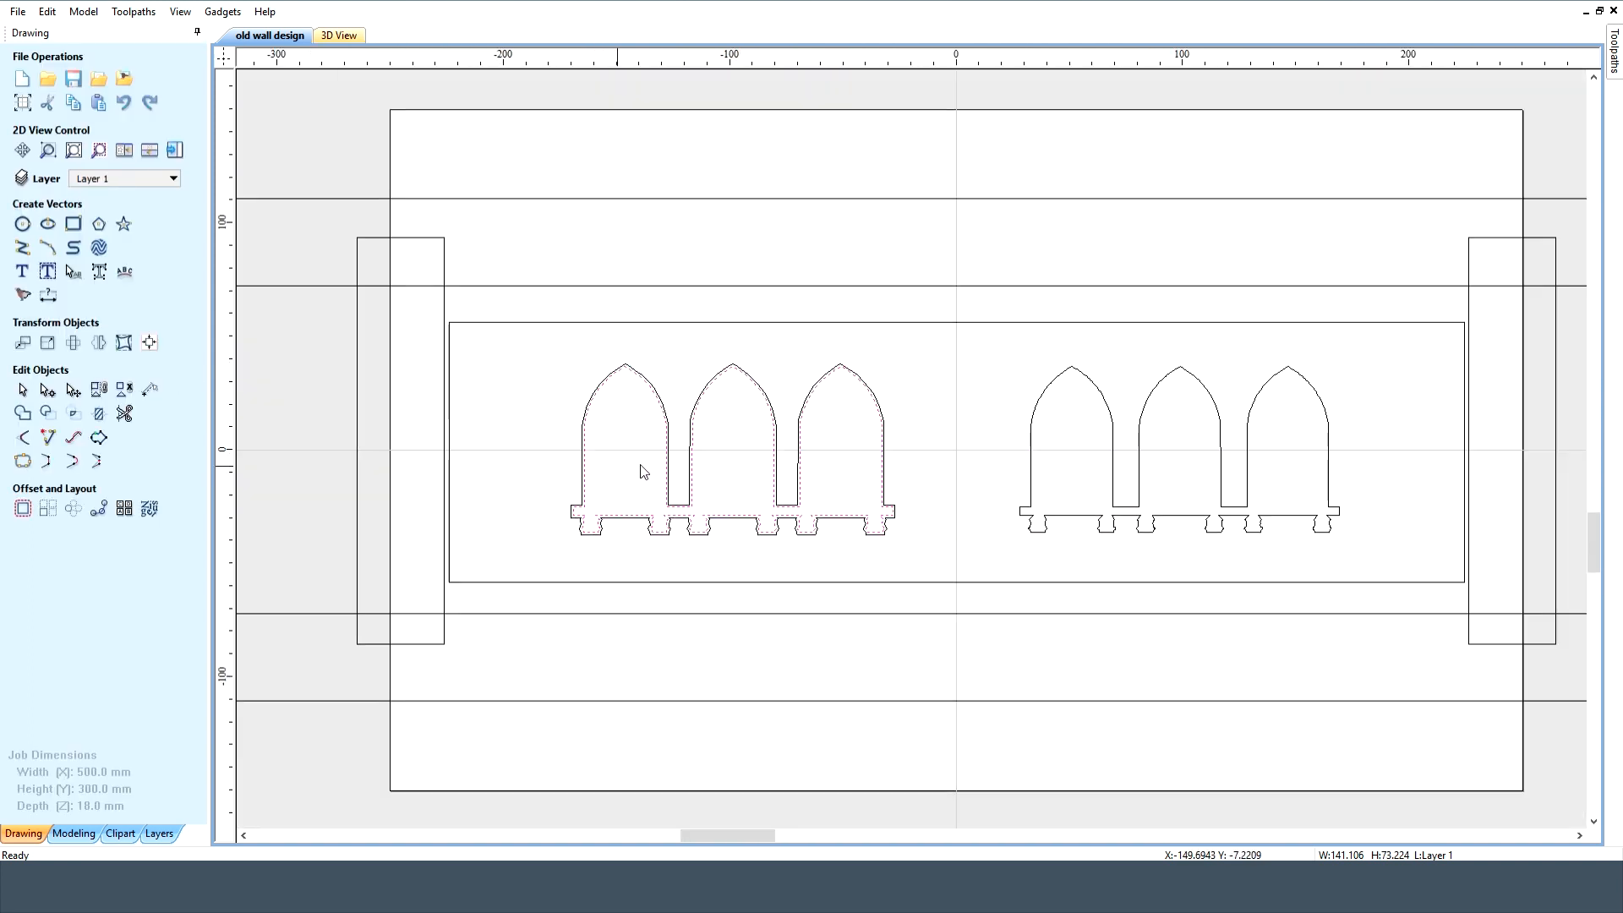
# Add the matching right-hand window outline to the selection, show the lower Copy of Visible Model and inspect its window openings in 3D
pyautogui.keyDown('shift'); pyautogui.click(1058, 382); pyautogui.keyUp('shift')
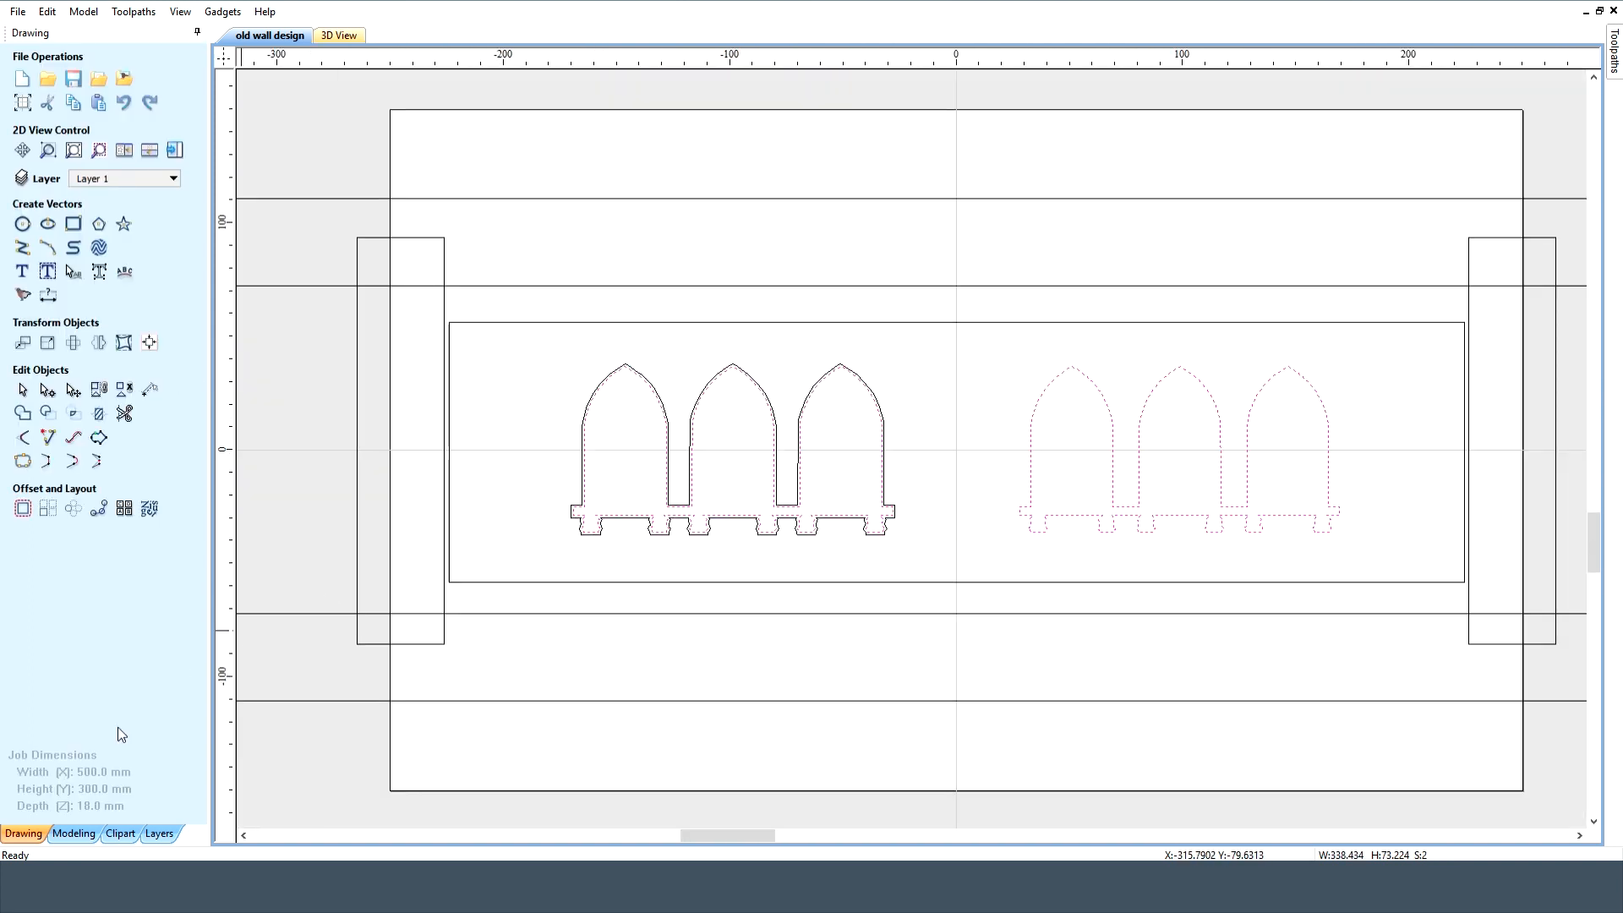
pyautogui.click(73, 833)
pyautogui.click(48, 490)
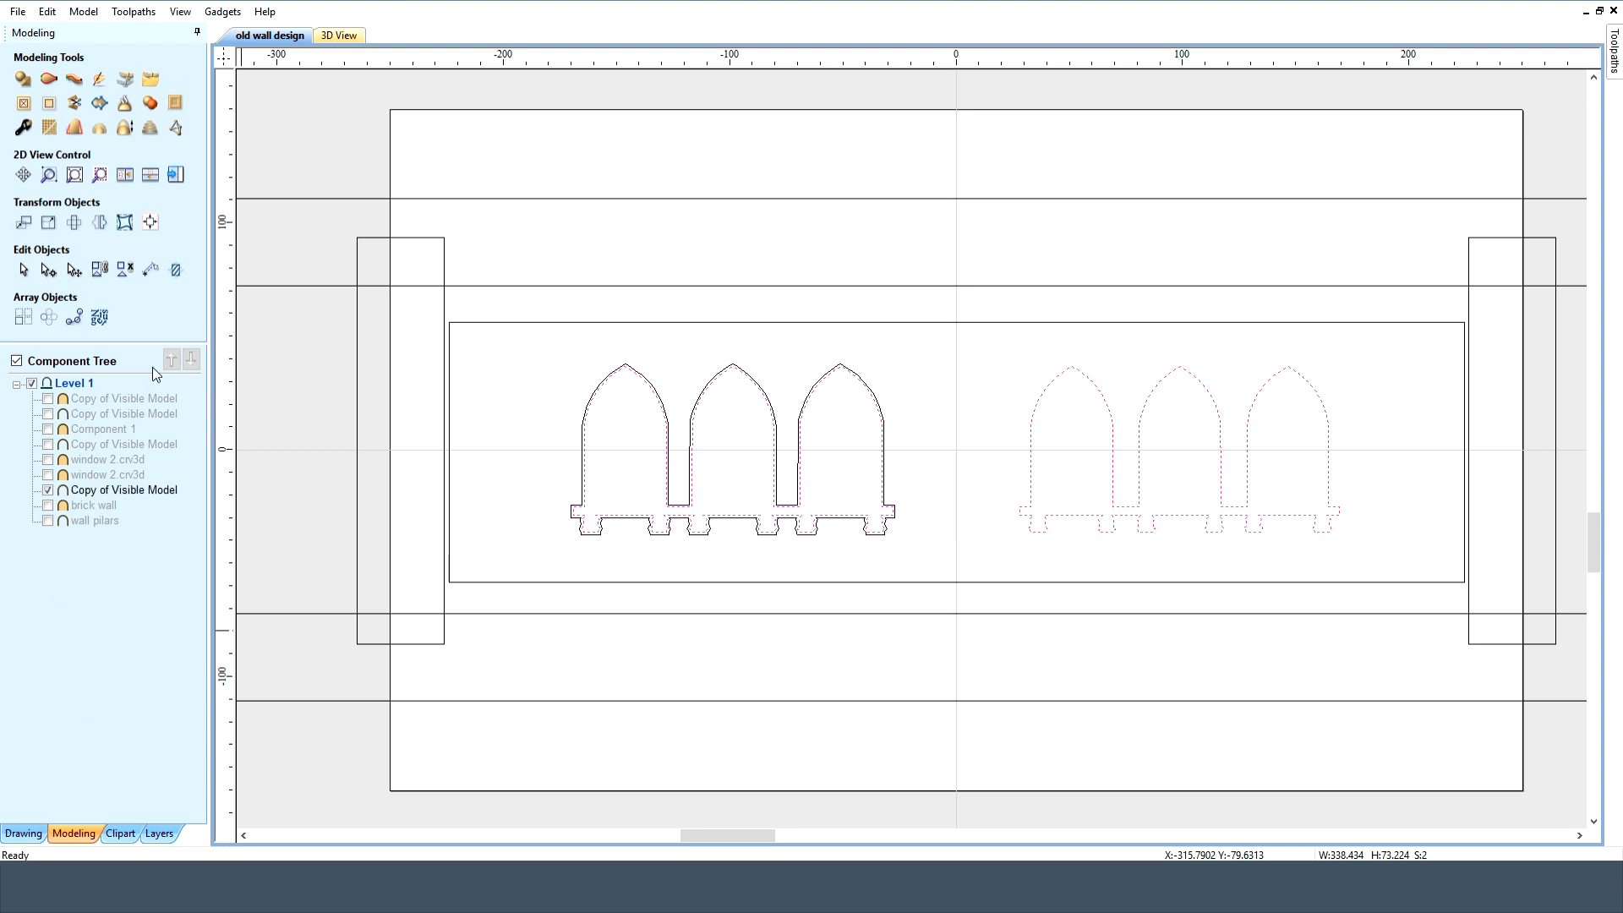
pyautogui.click(129, 490)
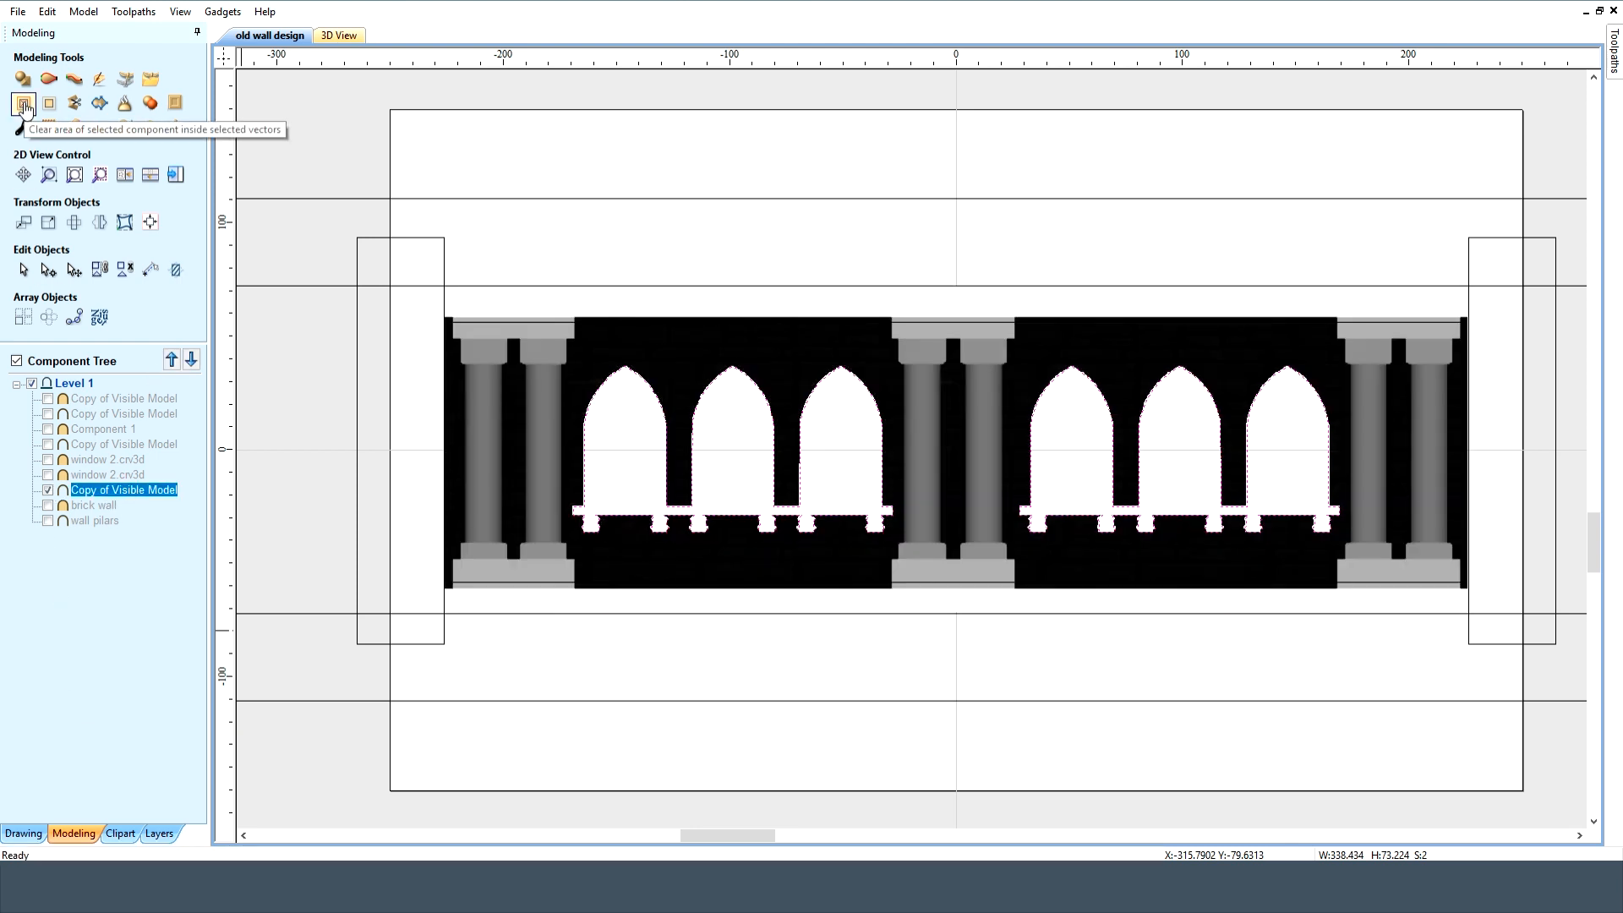
pyautogui.click(159, 514)
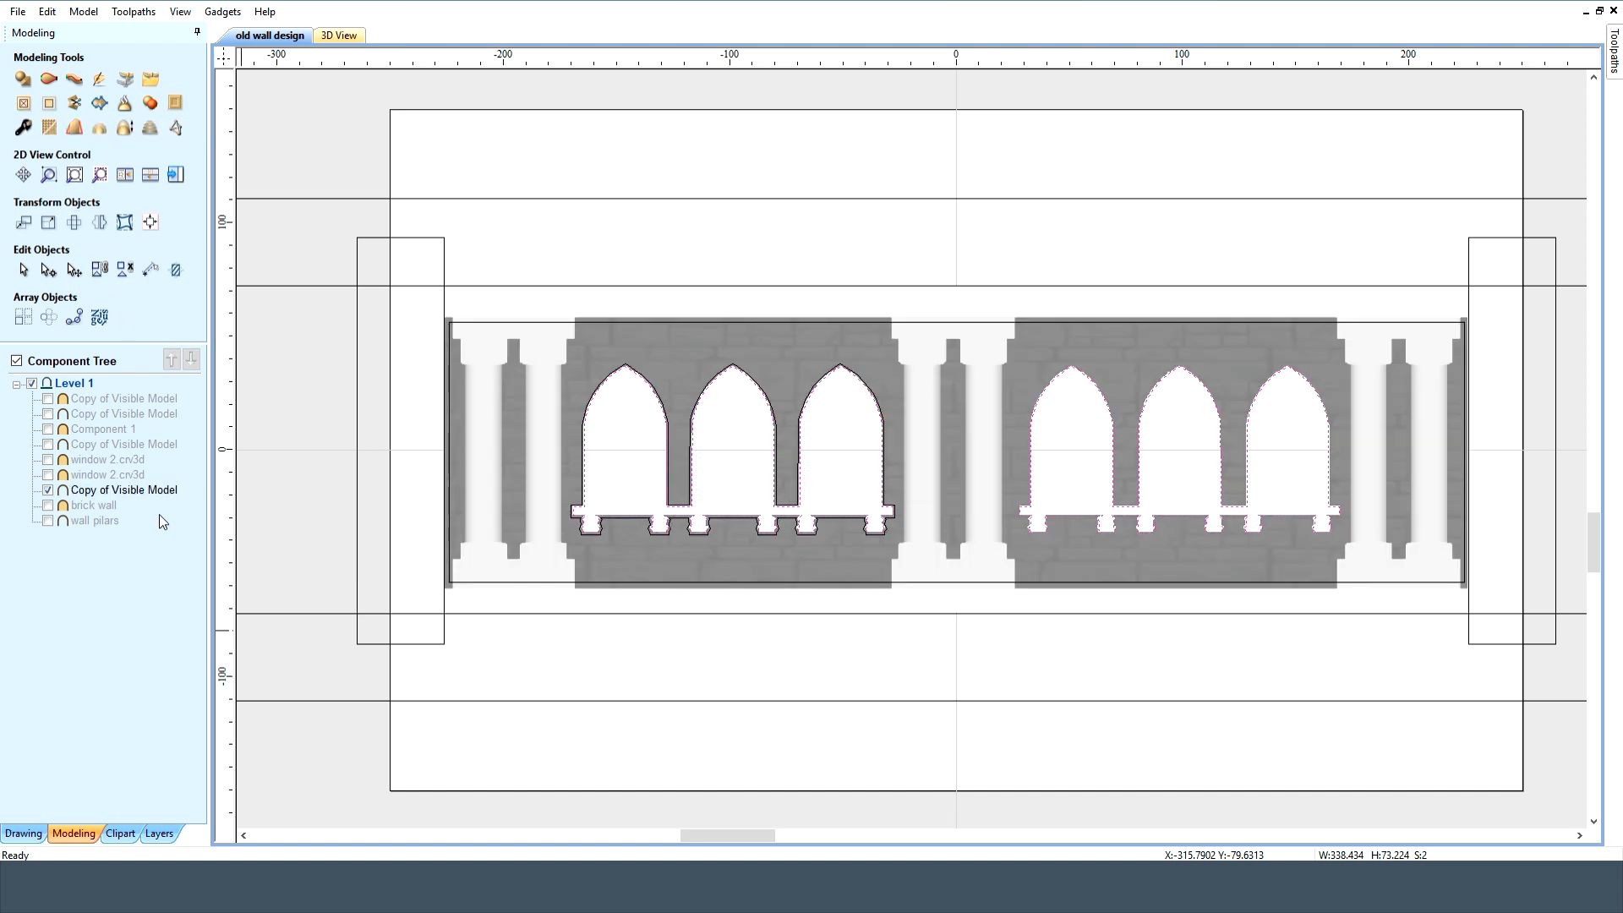
pyautogui.click(344, 36)
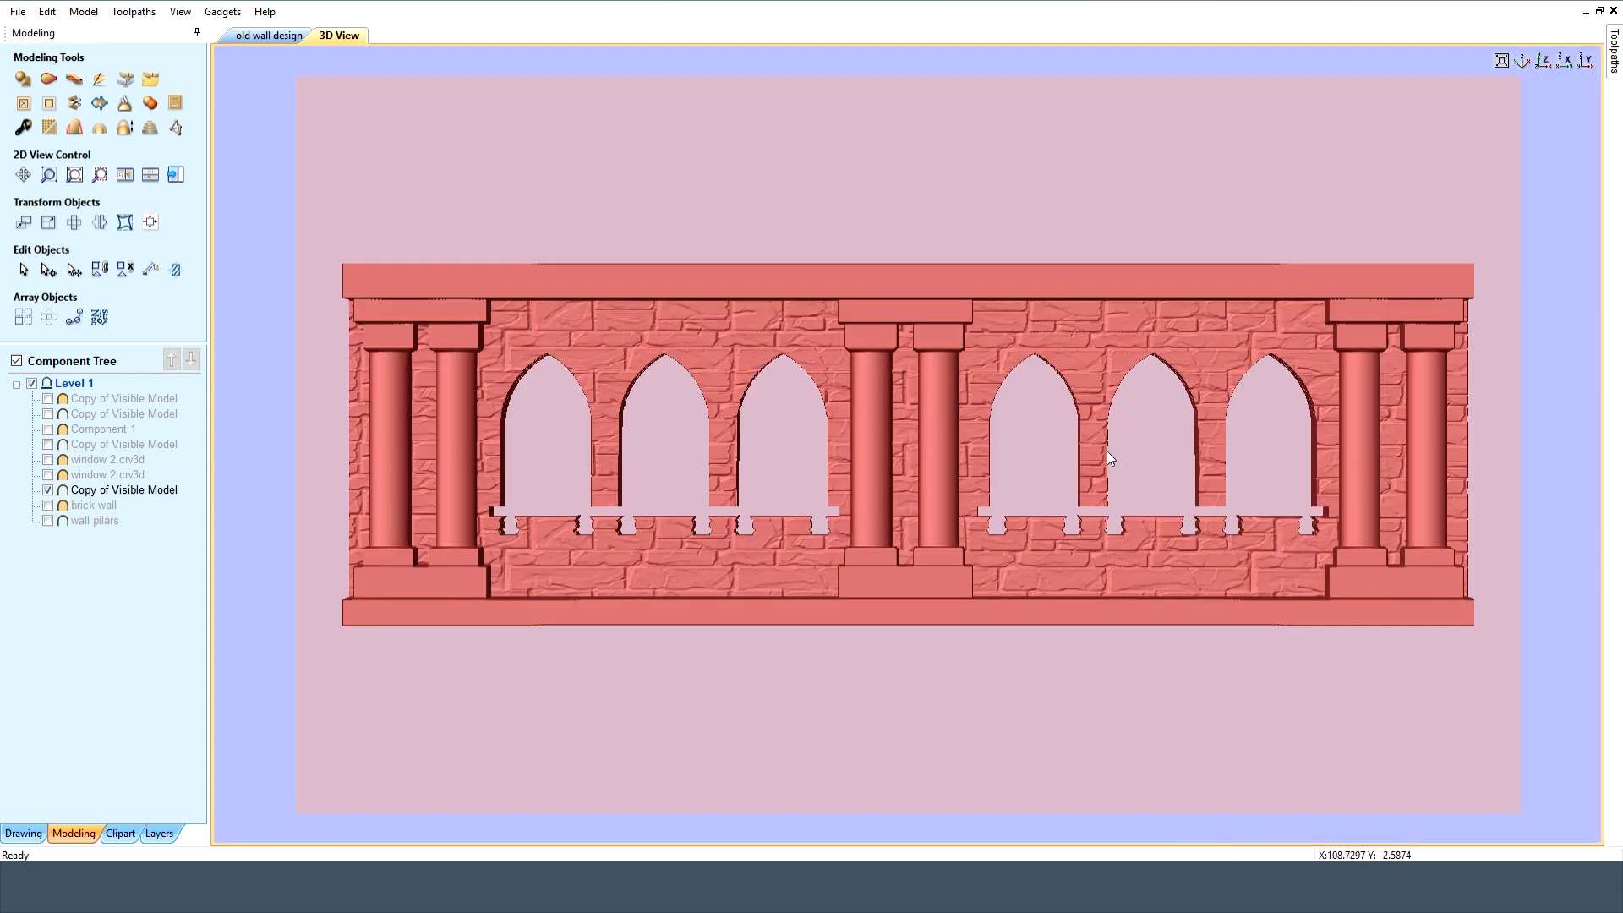
pyautogui.click(251, 40)
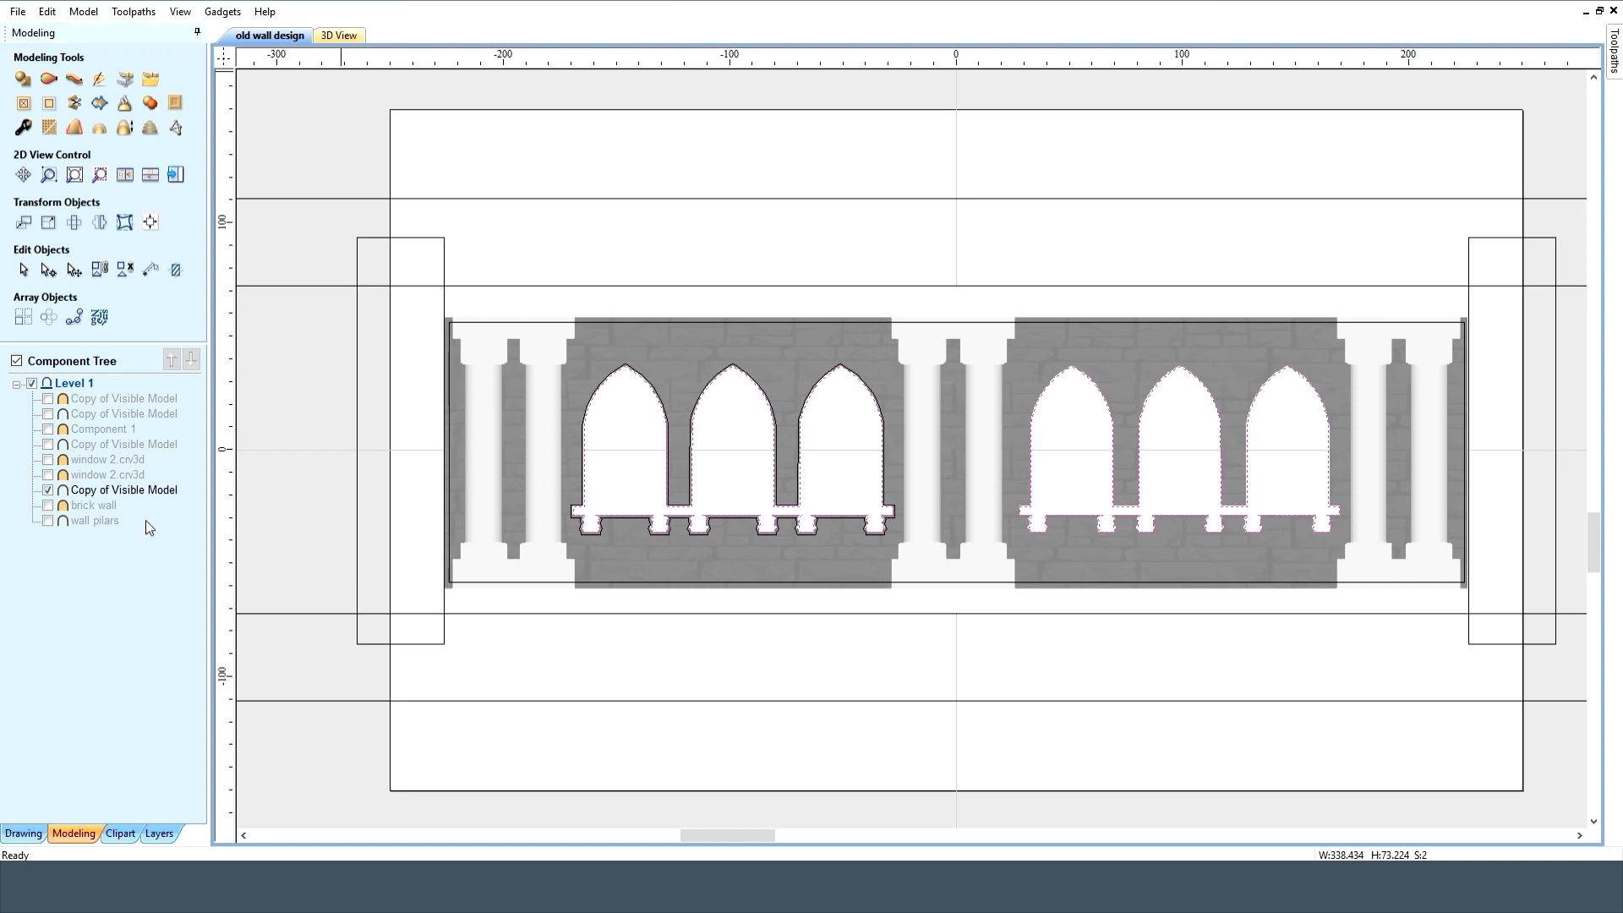
# Hide the lower Copy of Visible Model and show the brick wall and wall pilars components
pyautogui.click(48, 491)
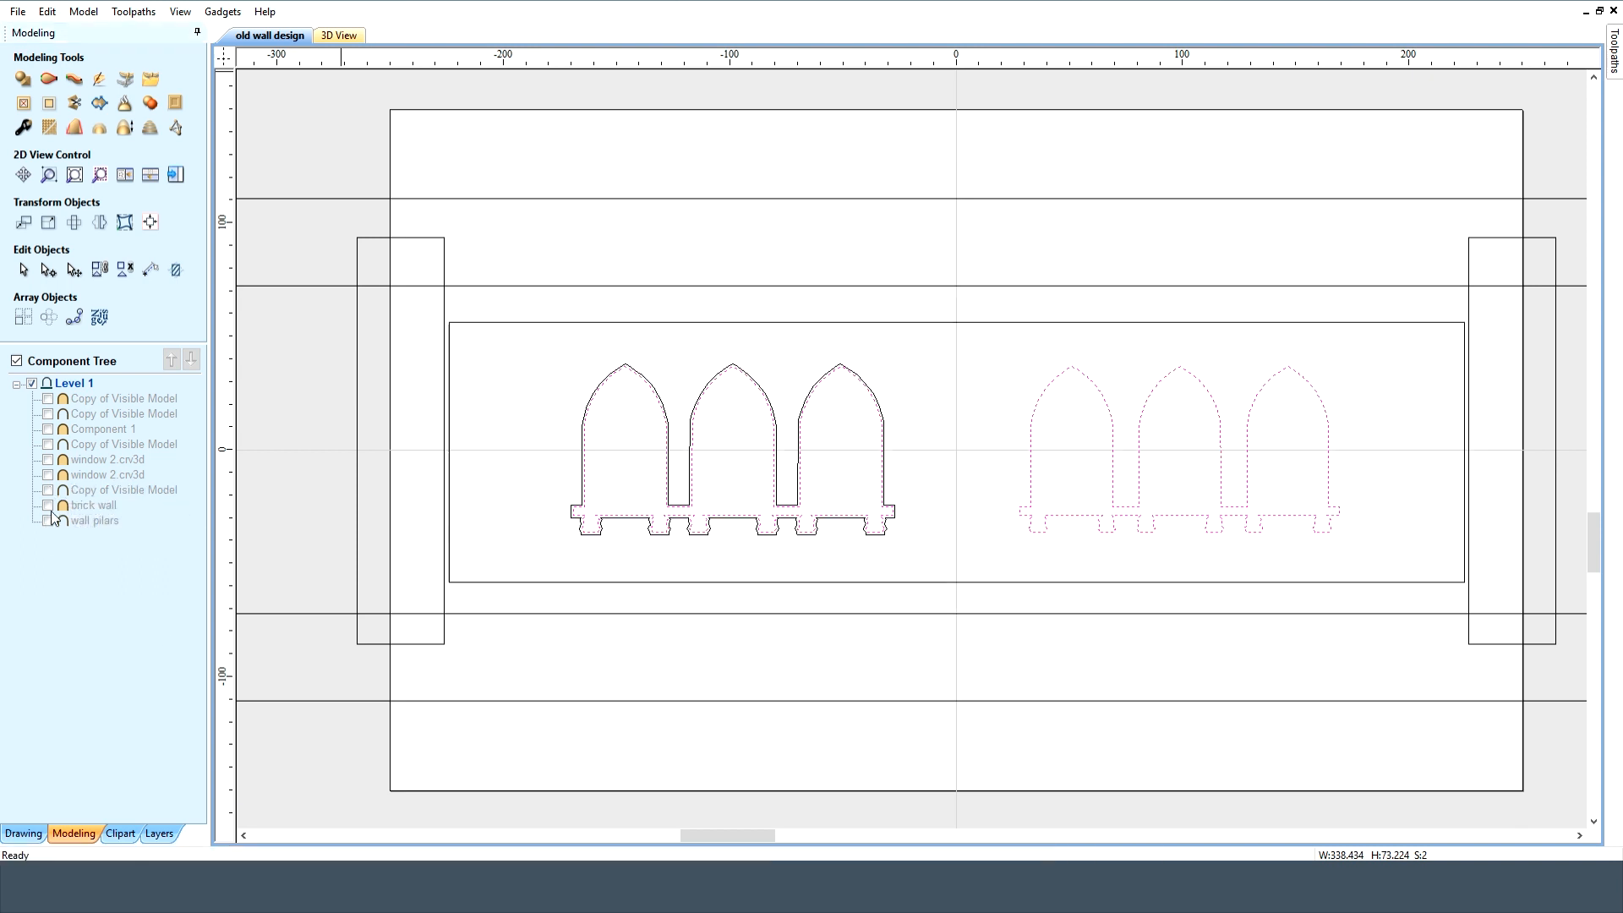
pyautogui.click(48, 505)
pyautogui.click(48, 520)
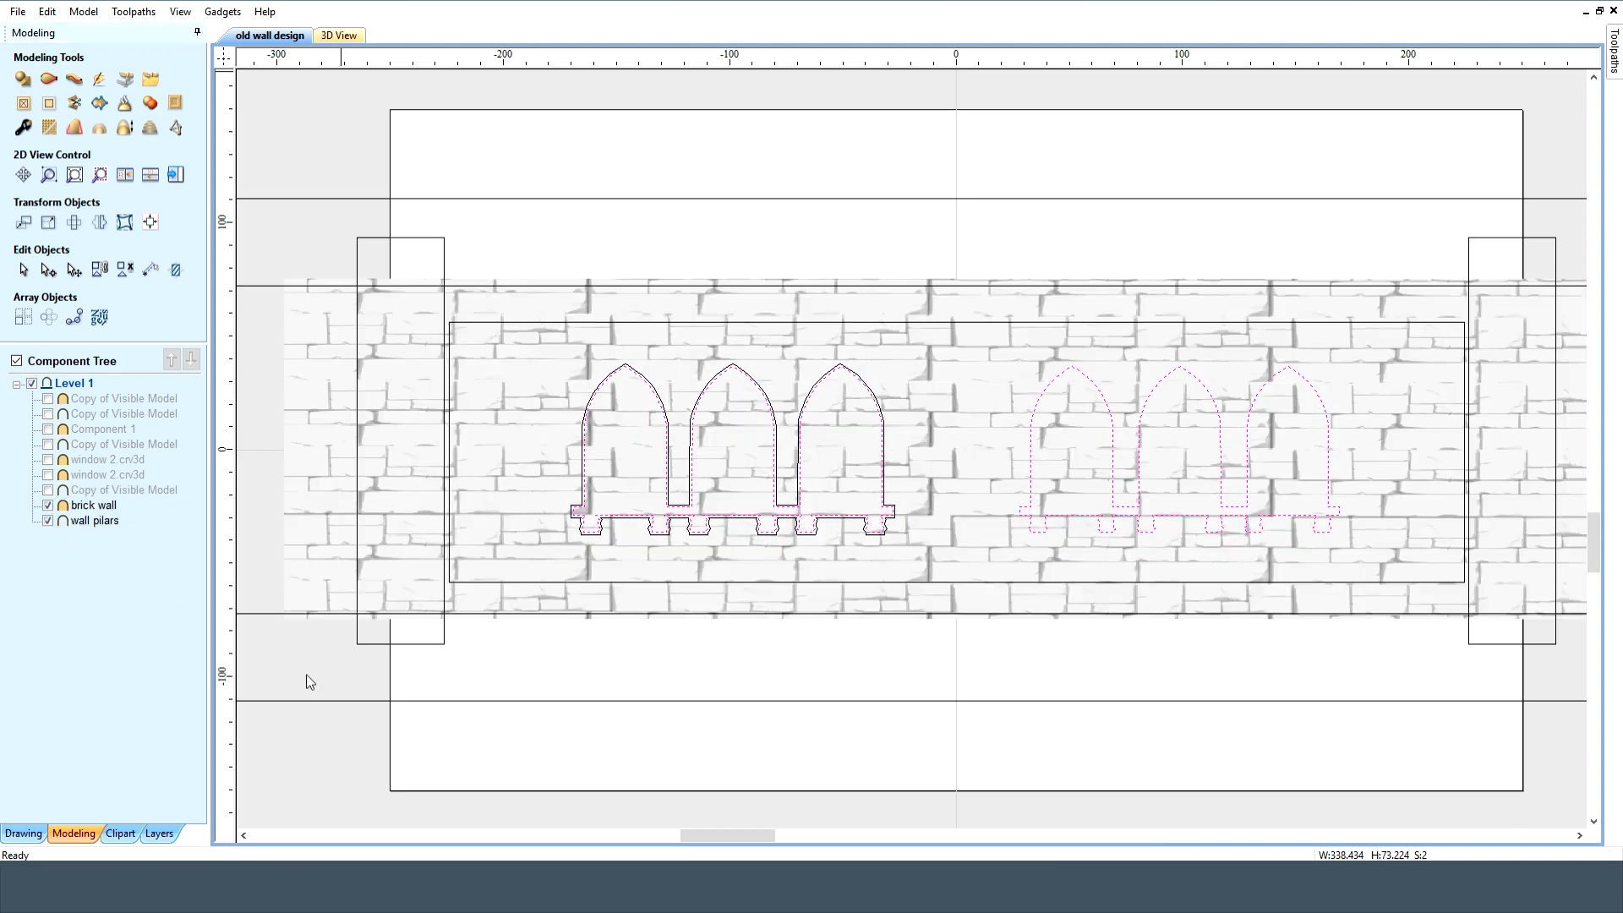
# Select the four long rectangles that frame the brick wall on all sides
pyautogui.click(399, 238)
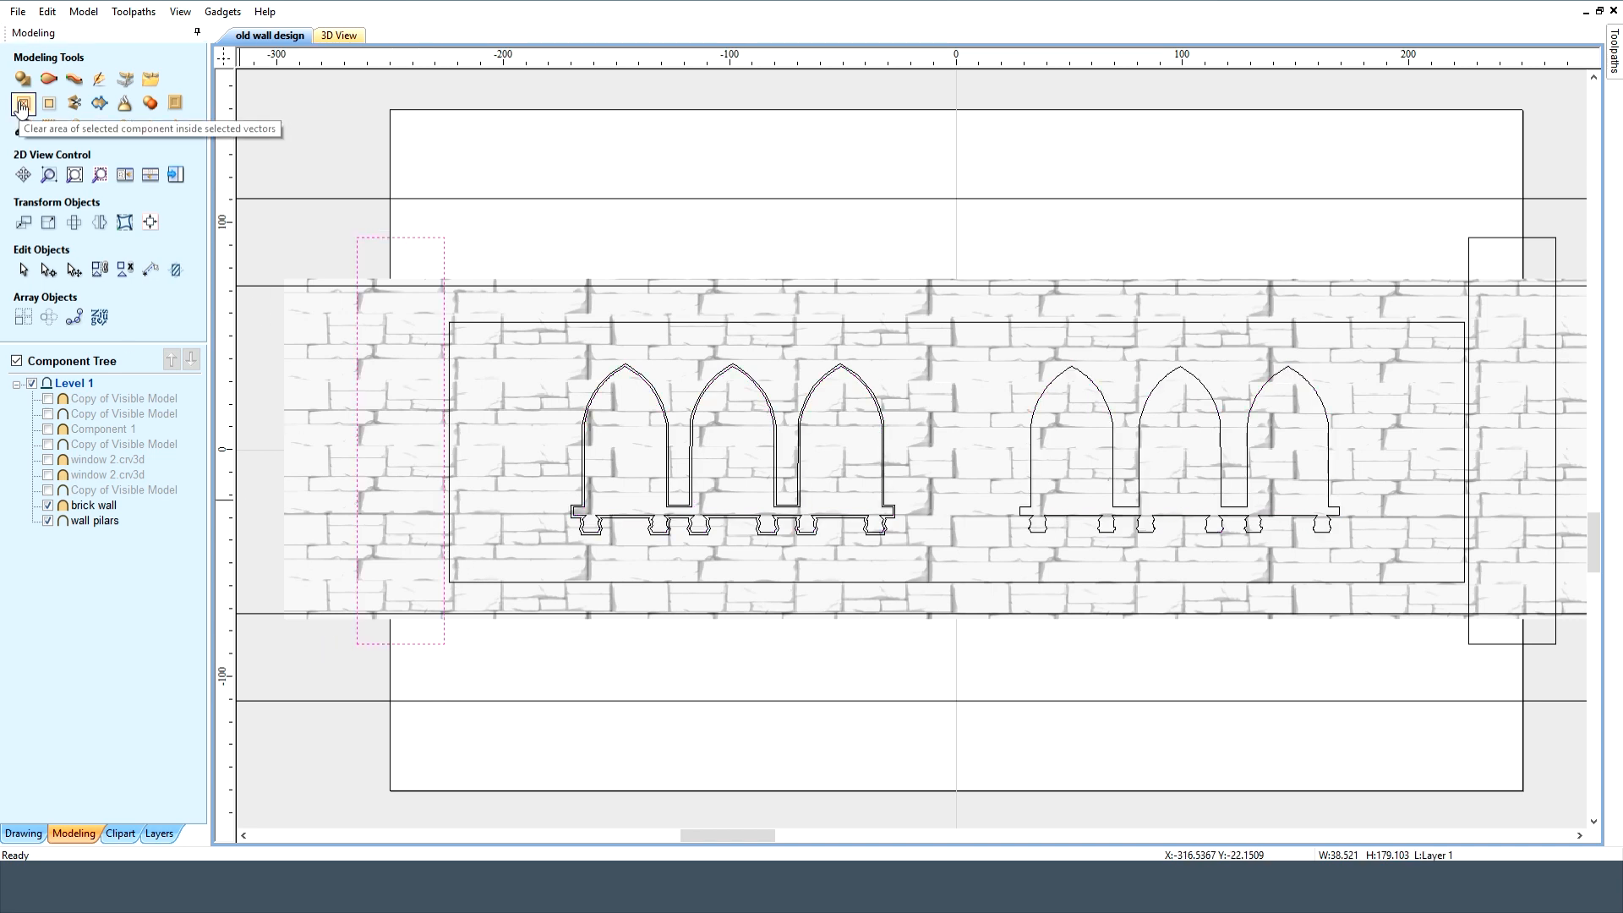
pyautogui.click(598, 198)
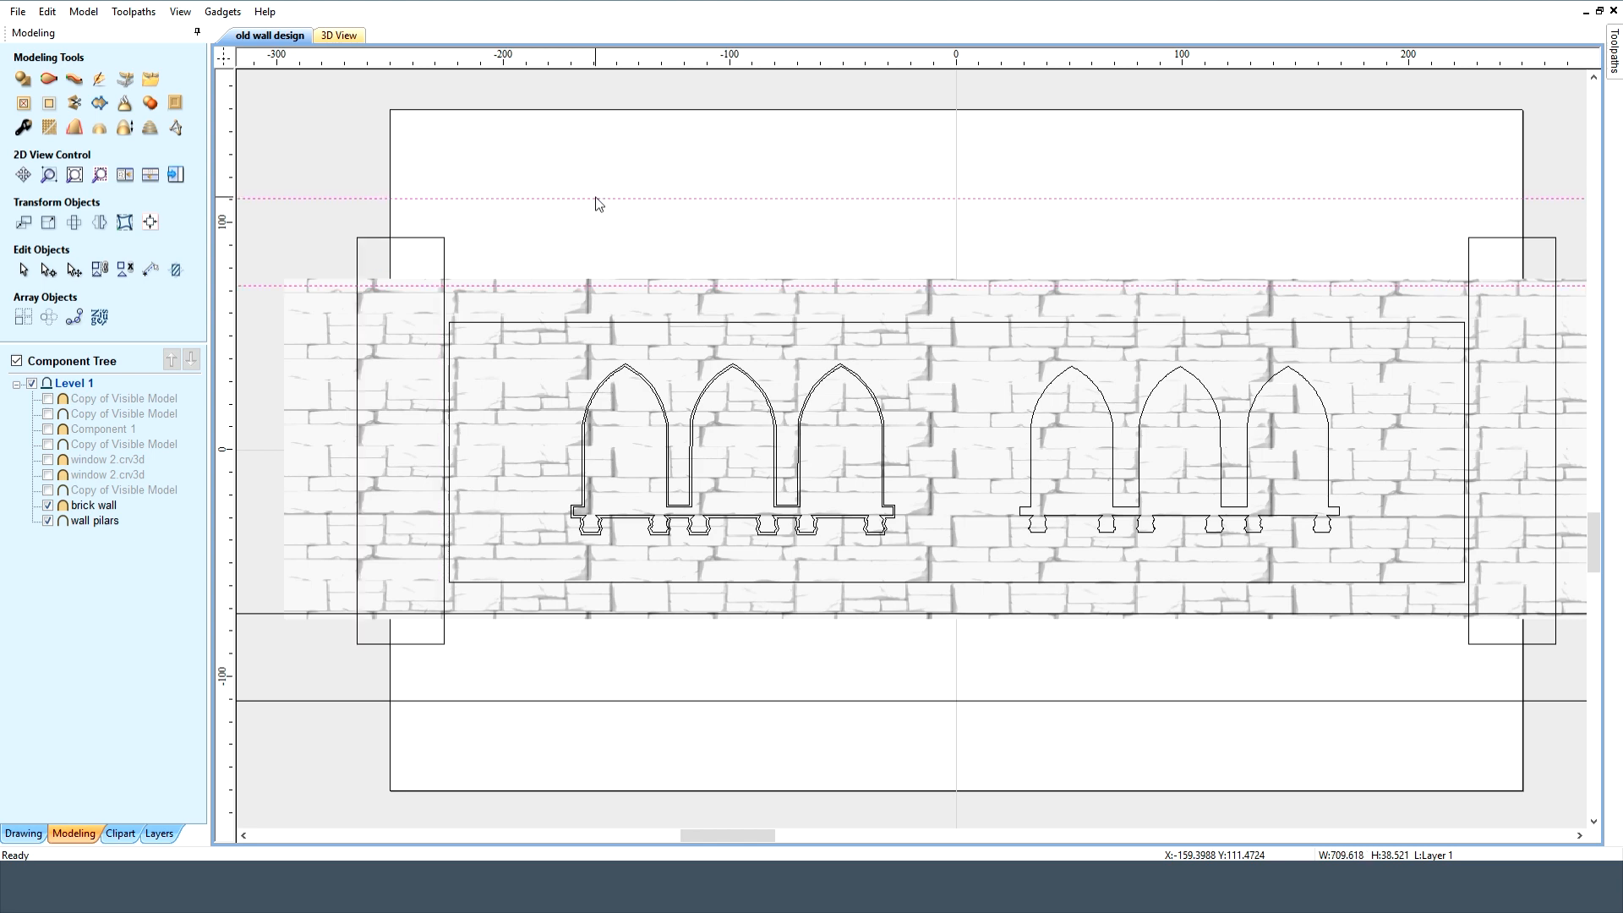
pyautogui.keyDown('shift'); pyautogui.click(1542, 238); pyautogui.keyUp('shift')
pyautogui.keyDown('shift'); pyautogui.click(1459, 701); pyautogui.keyUp('shift')
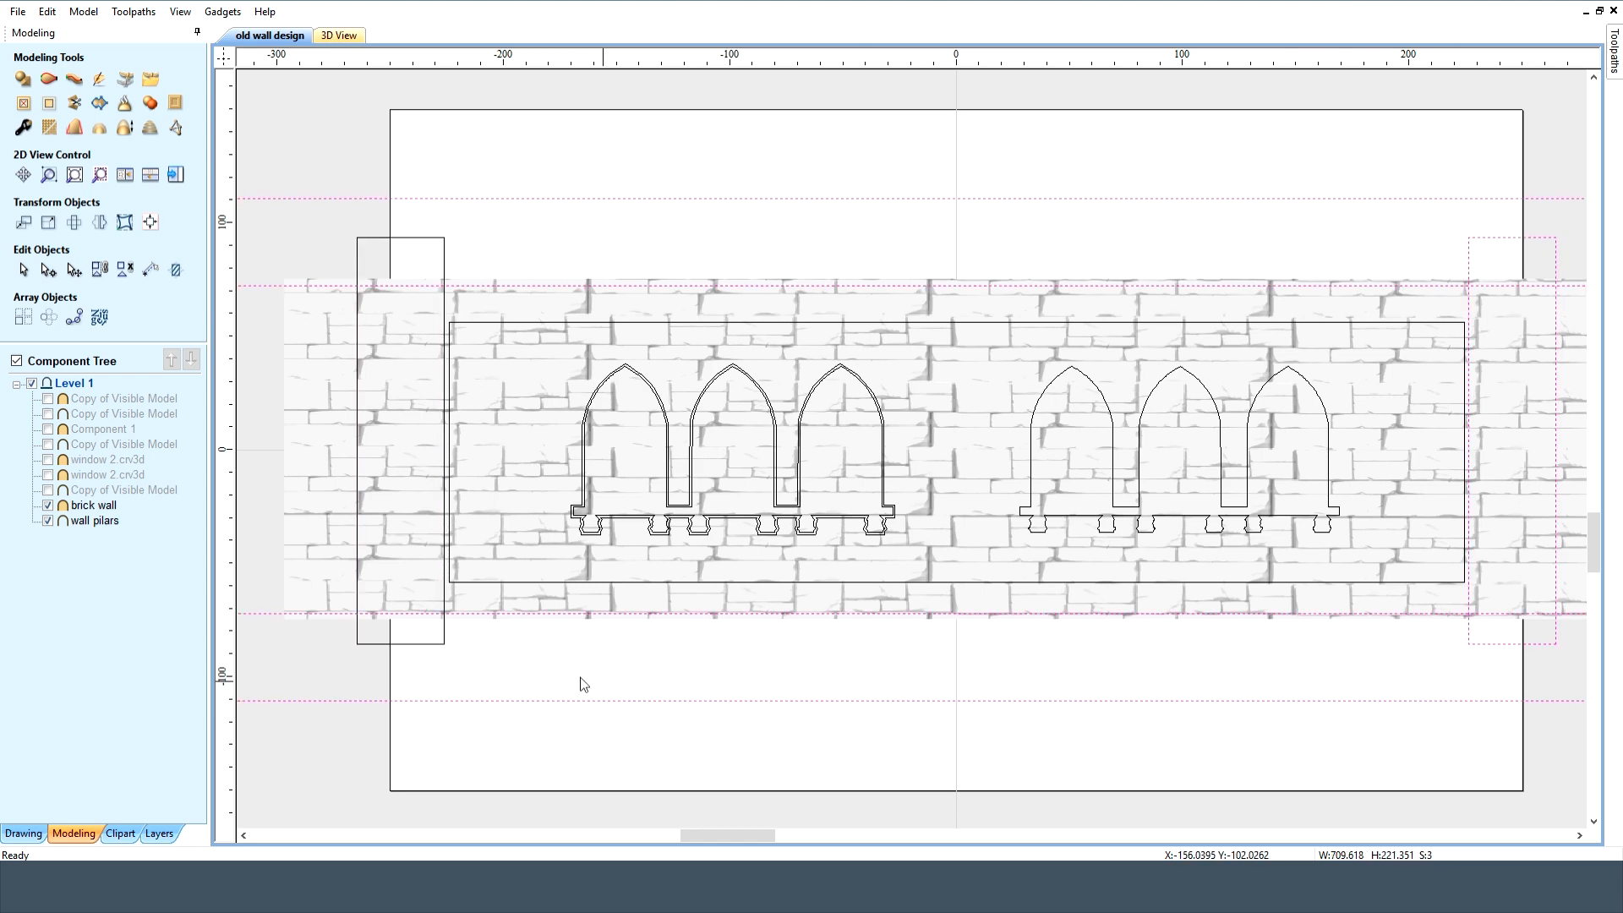
pyautogui.keyDown('shift'); pyautogui.click(381, 645); pyautogui.keyUp('shift')
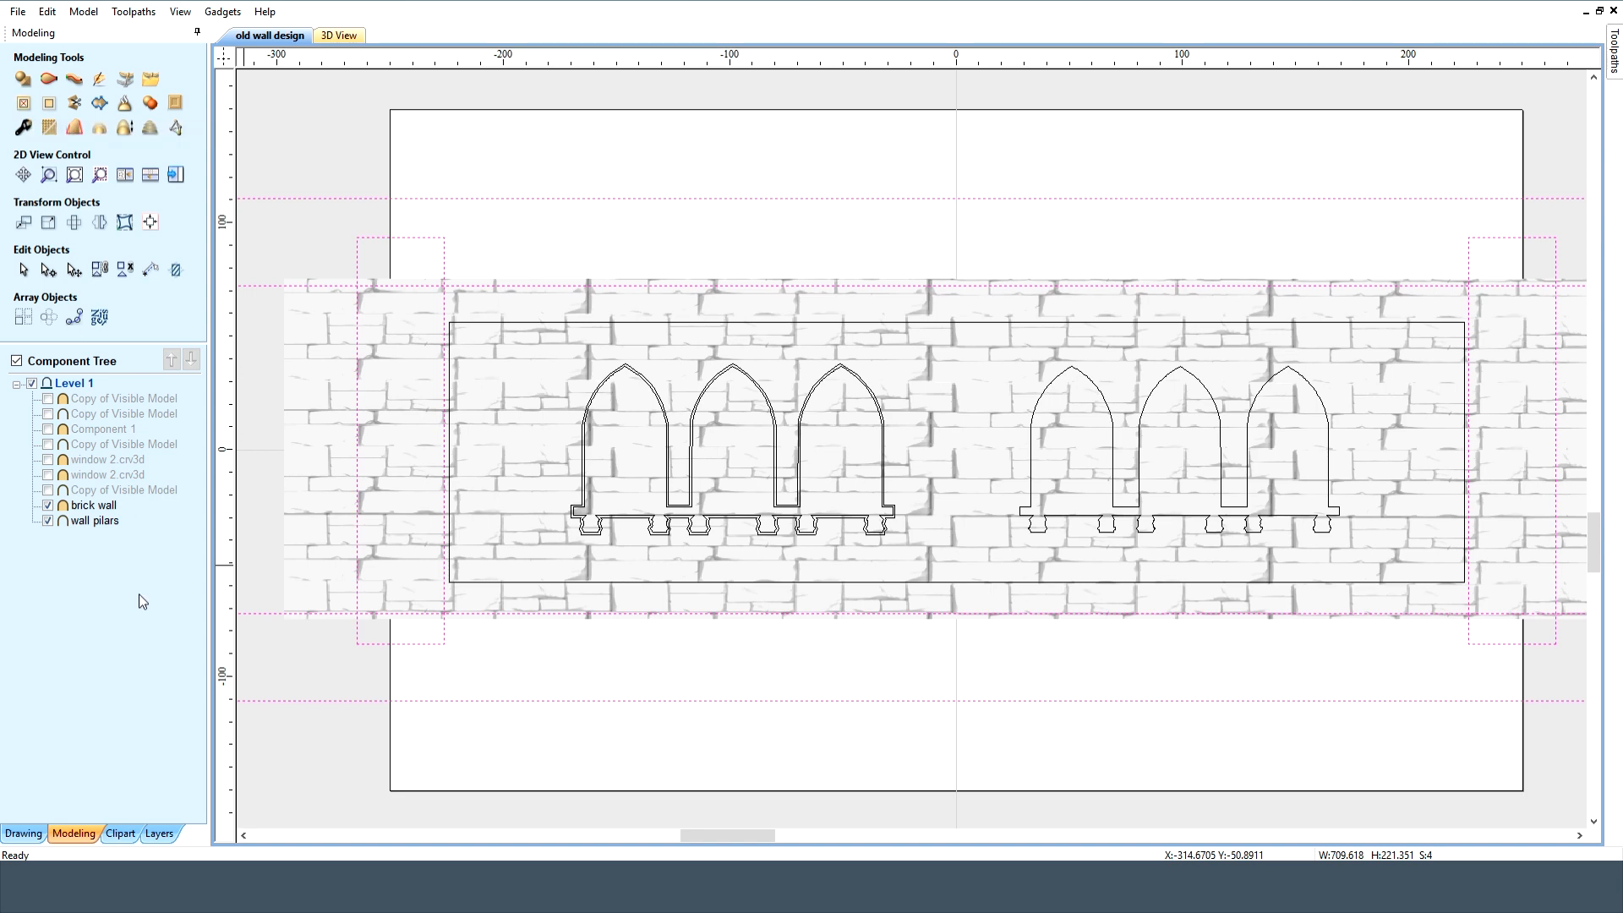
# Hide the brick wall and wall pilars and show the lower Copy of Visible Model in the 3D view
pyautogui.click(48, 521)
pyautogui.click(48, 505)
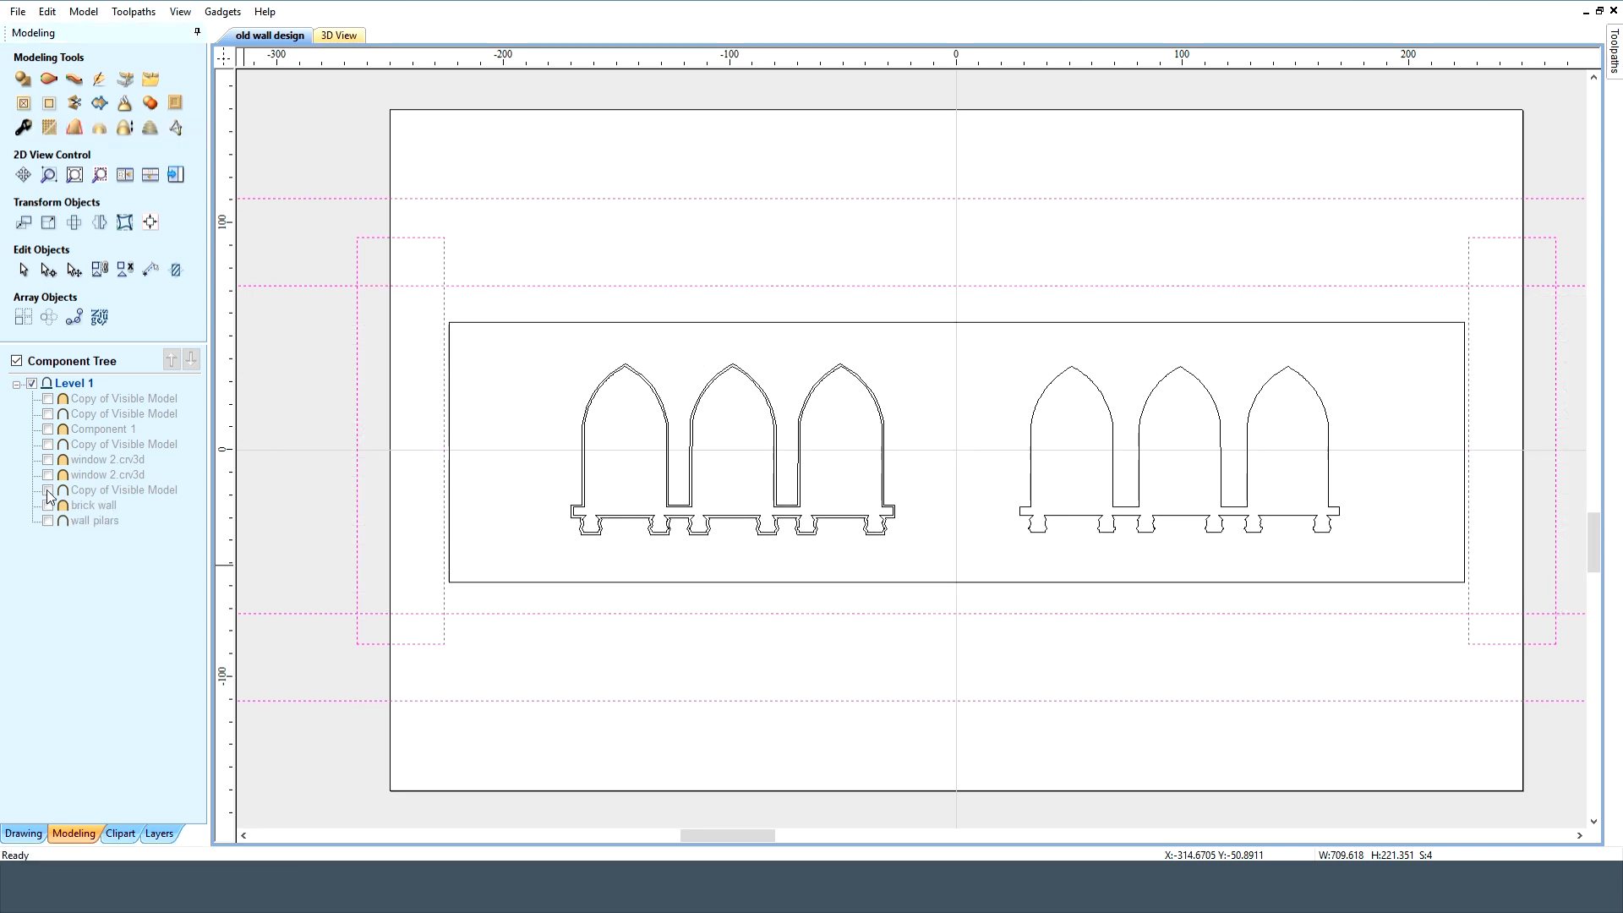
pyautogui.click(48, 490)
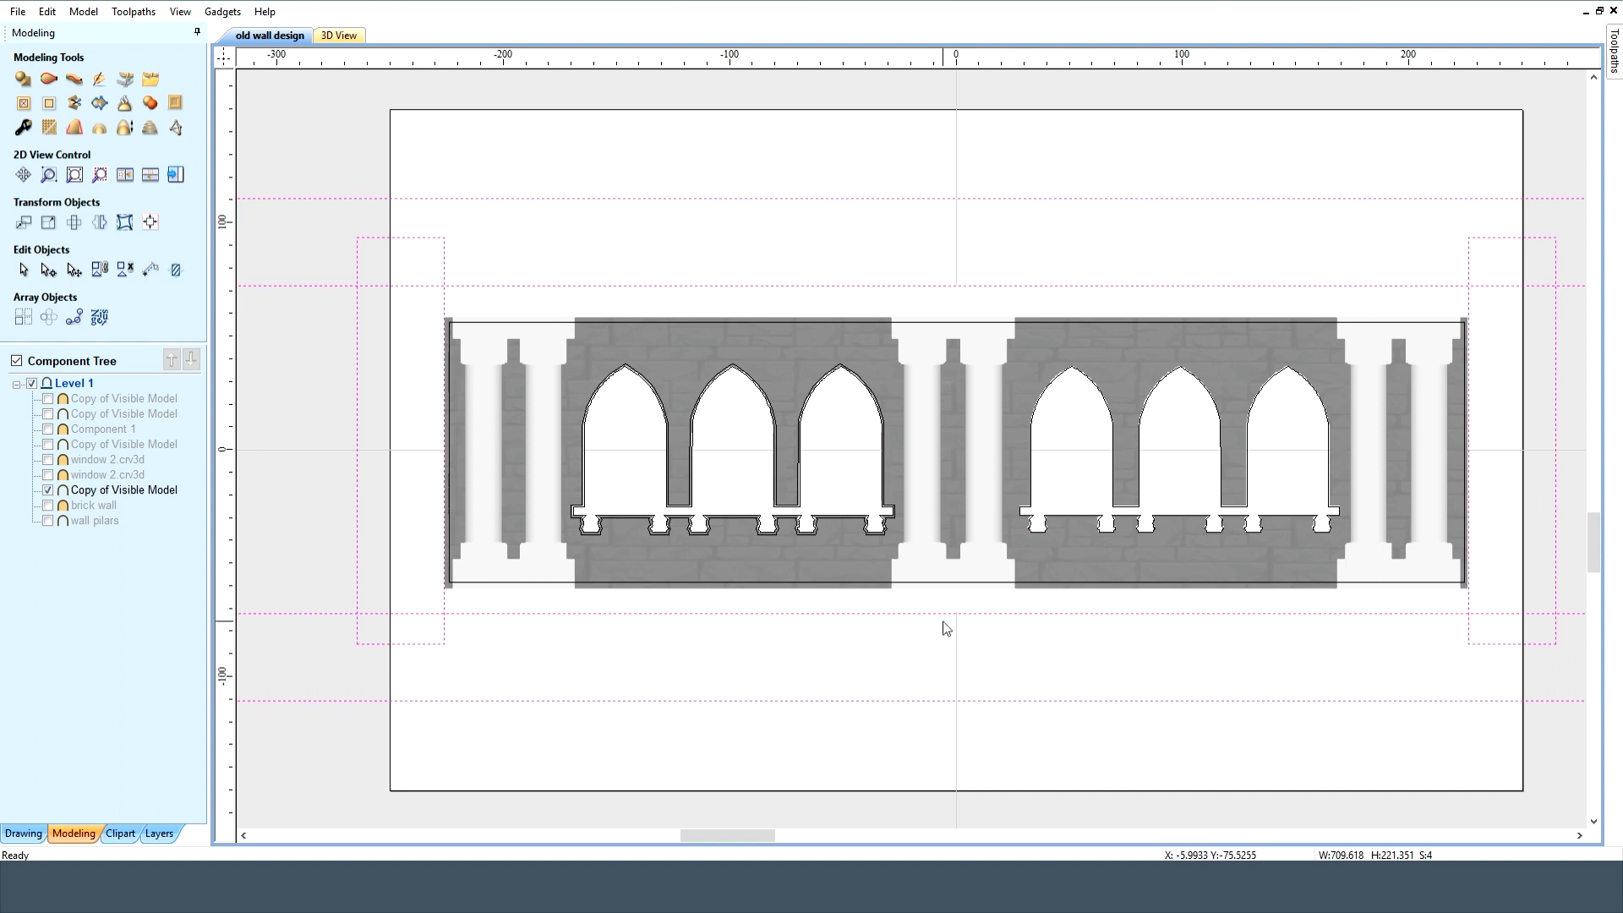
pyautogui.click(48, 491)
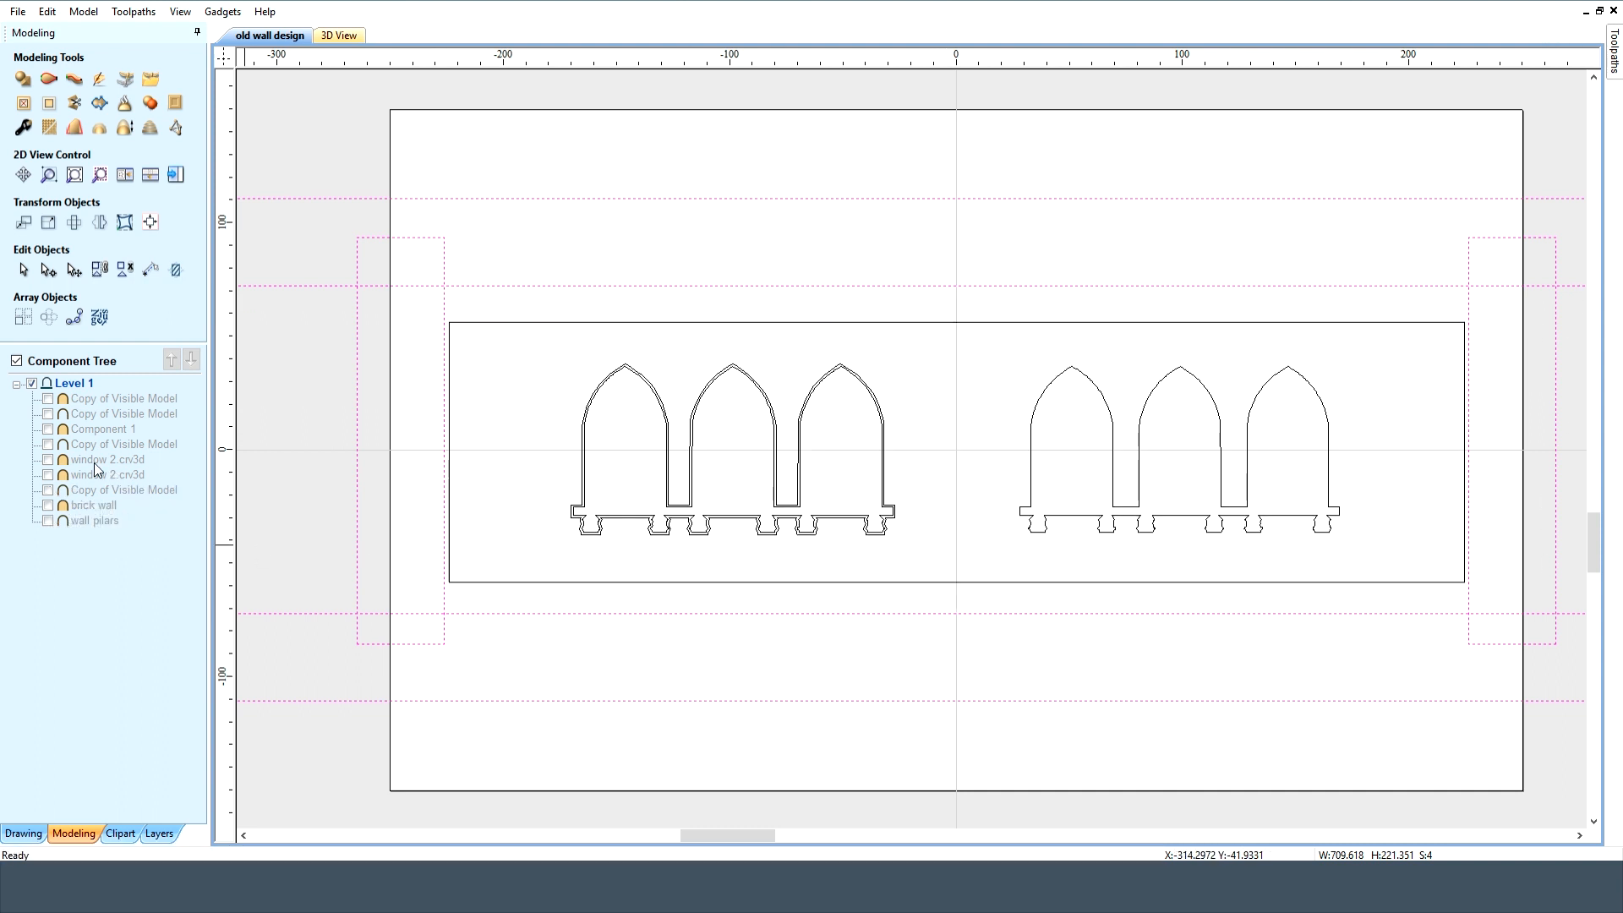
pyautogui.click(48, 491)
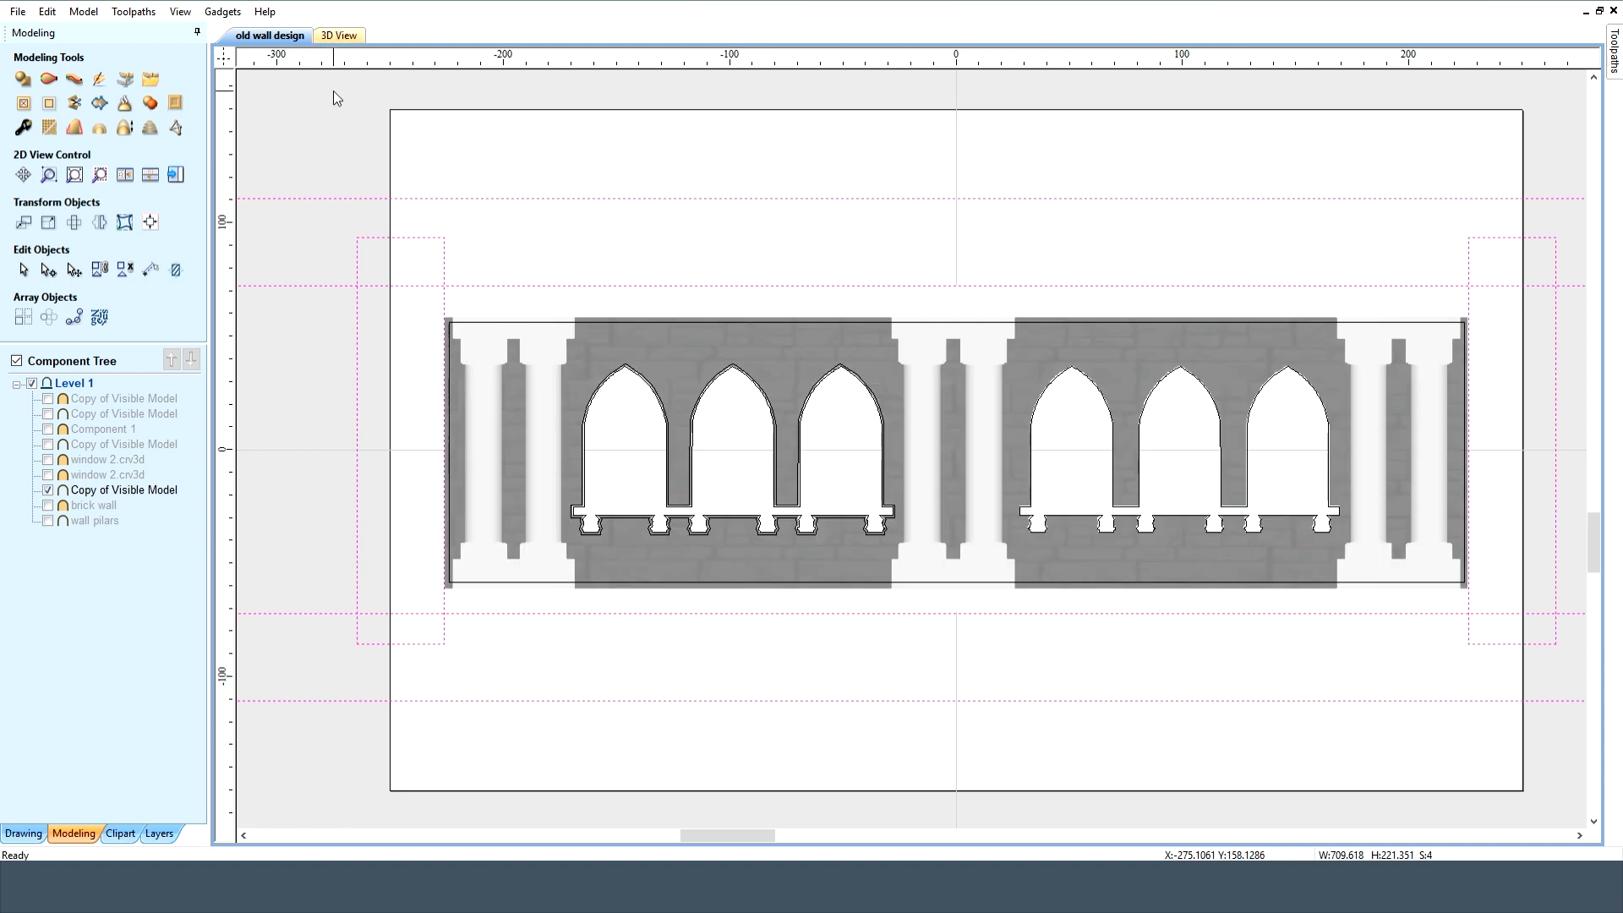
pyautogui.click(340, 35)
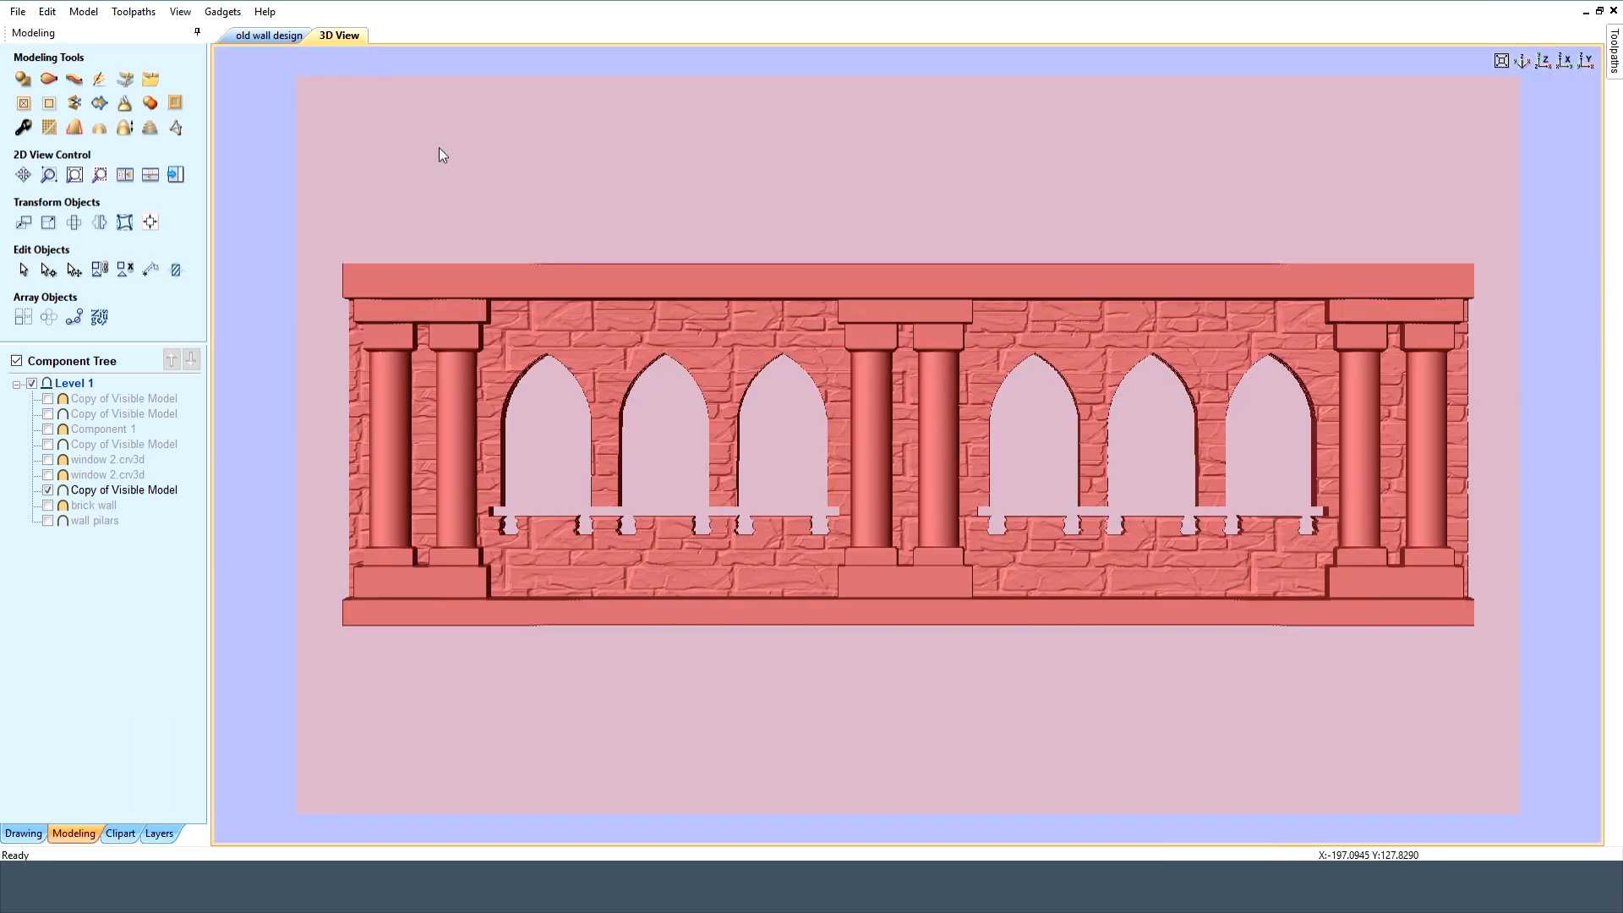
# Show both window 2.crv3d components in the window openings of the wall
pyautogui.click(48, 474)
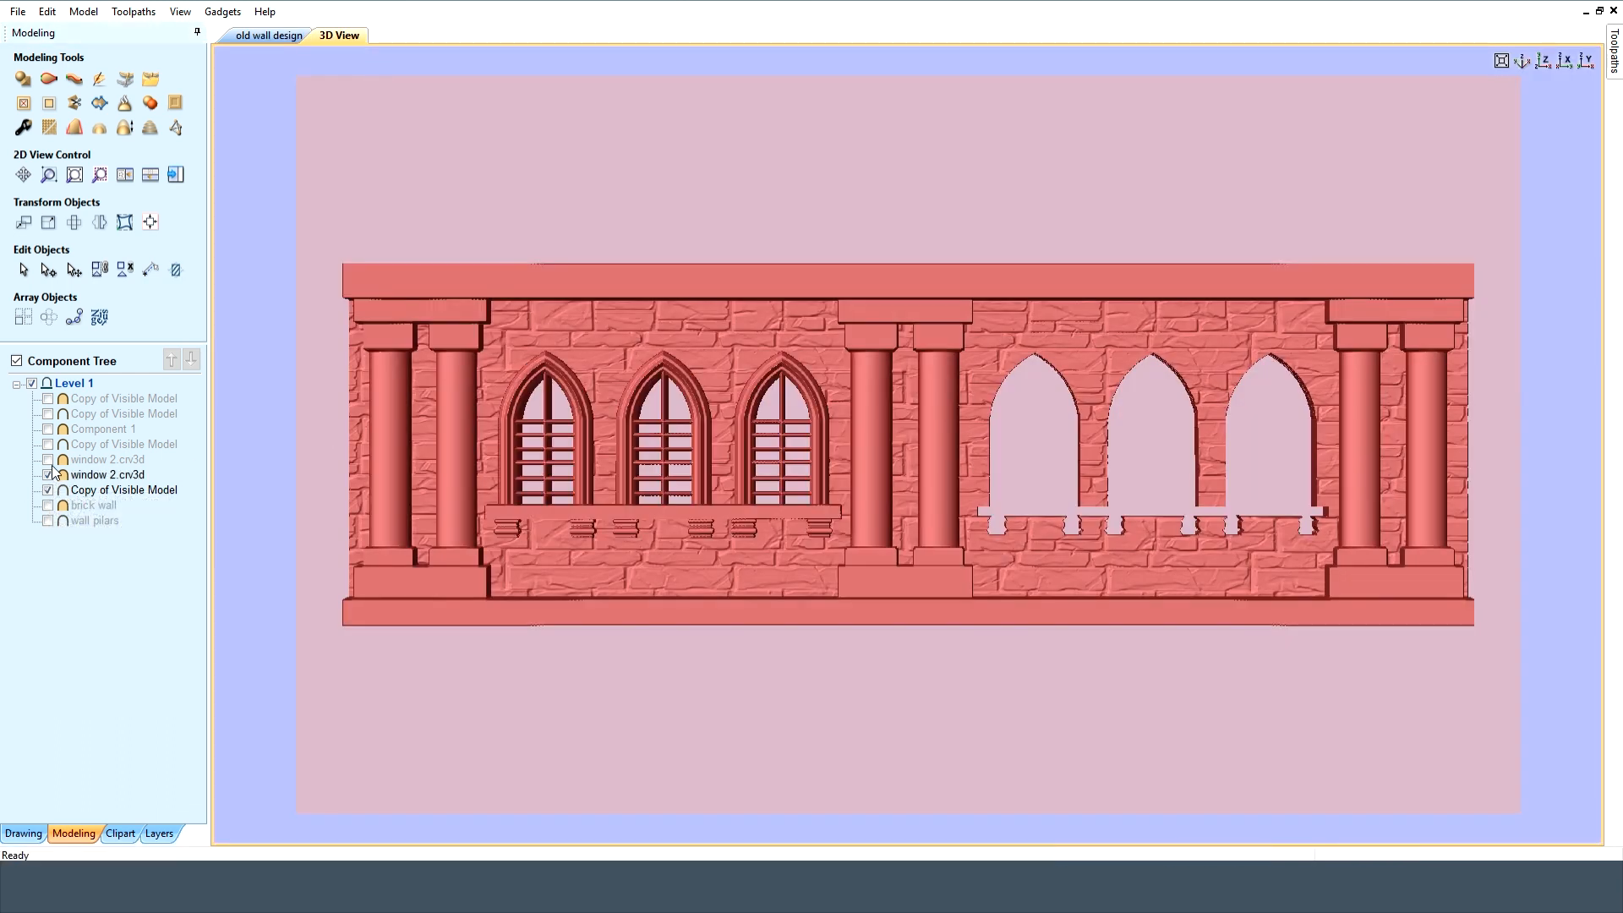
pyautogui.click(48, 459)
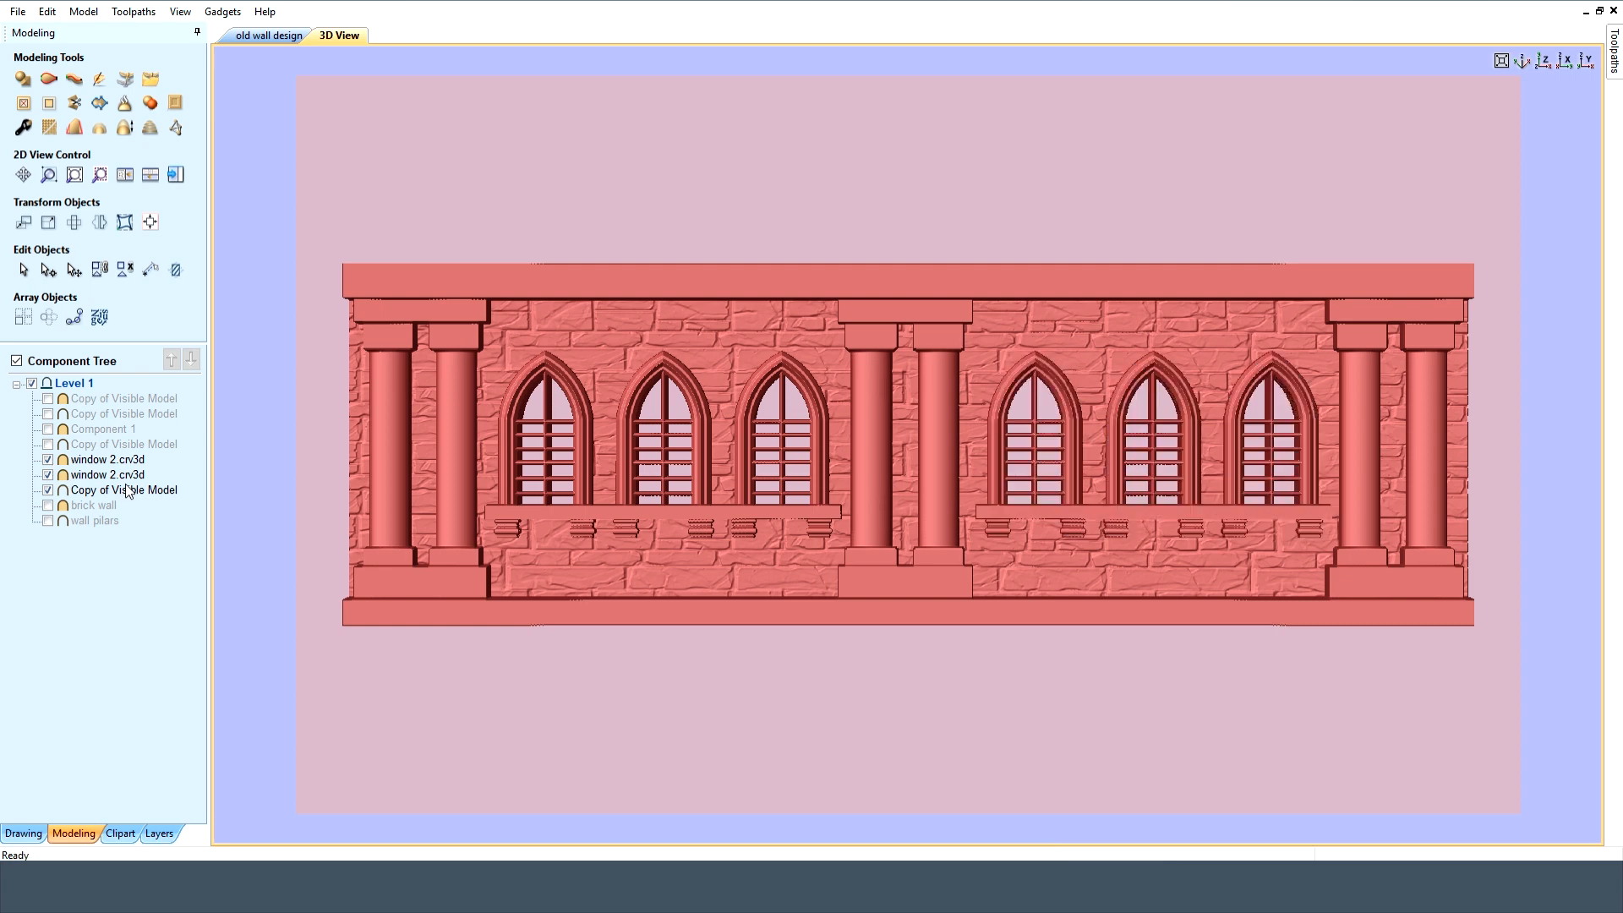
pyautogui.moveTo(133, 499)
# Replace both window 2.crv3d components and the lower Copy of Visible Model with the Copy of Visible Model listed just above the windows
pyautogui.click(48, 459)
pyautogui.click(48, 474)
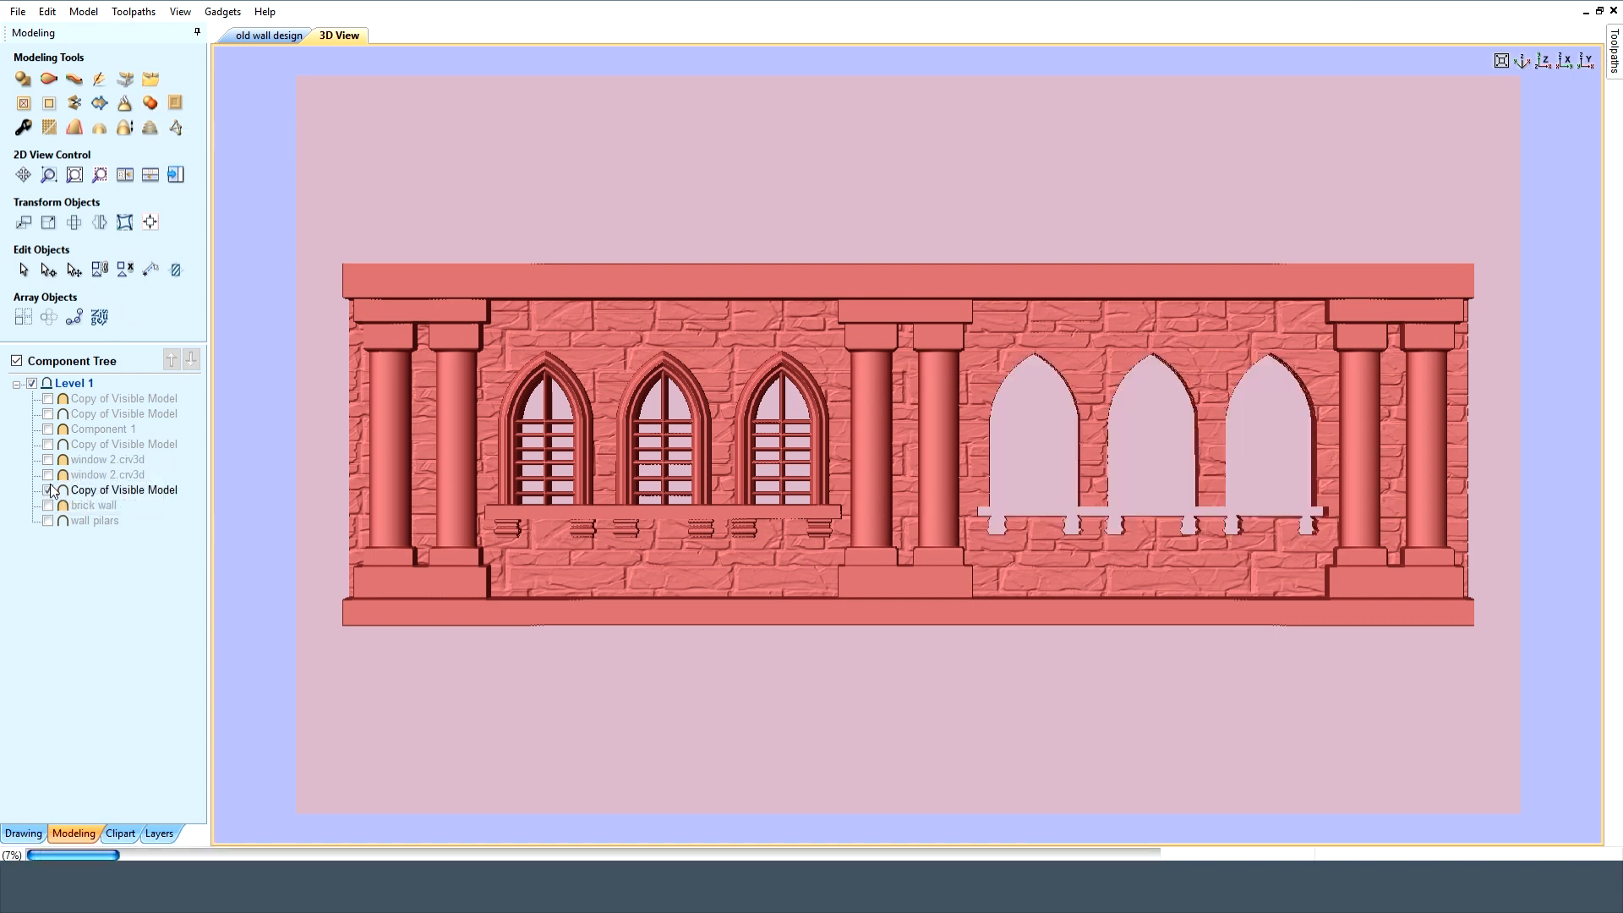
pyautogui.click(48, 490)
pyautogui.click(48, 443)
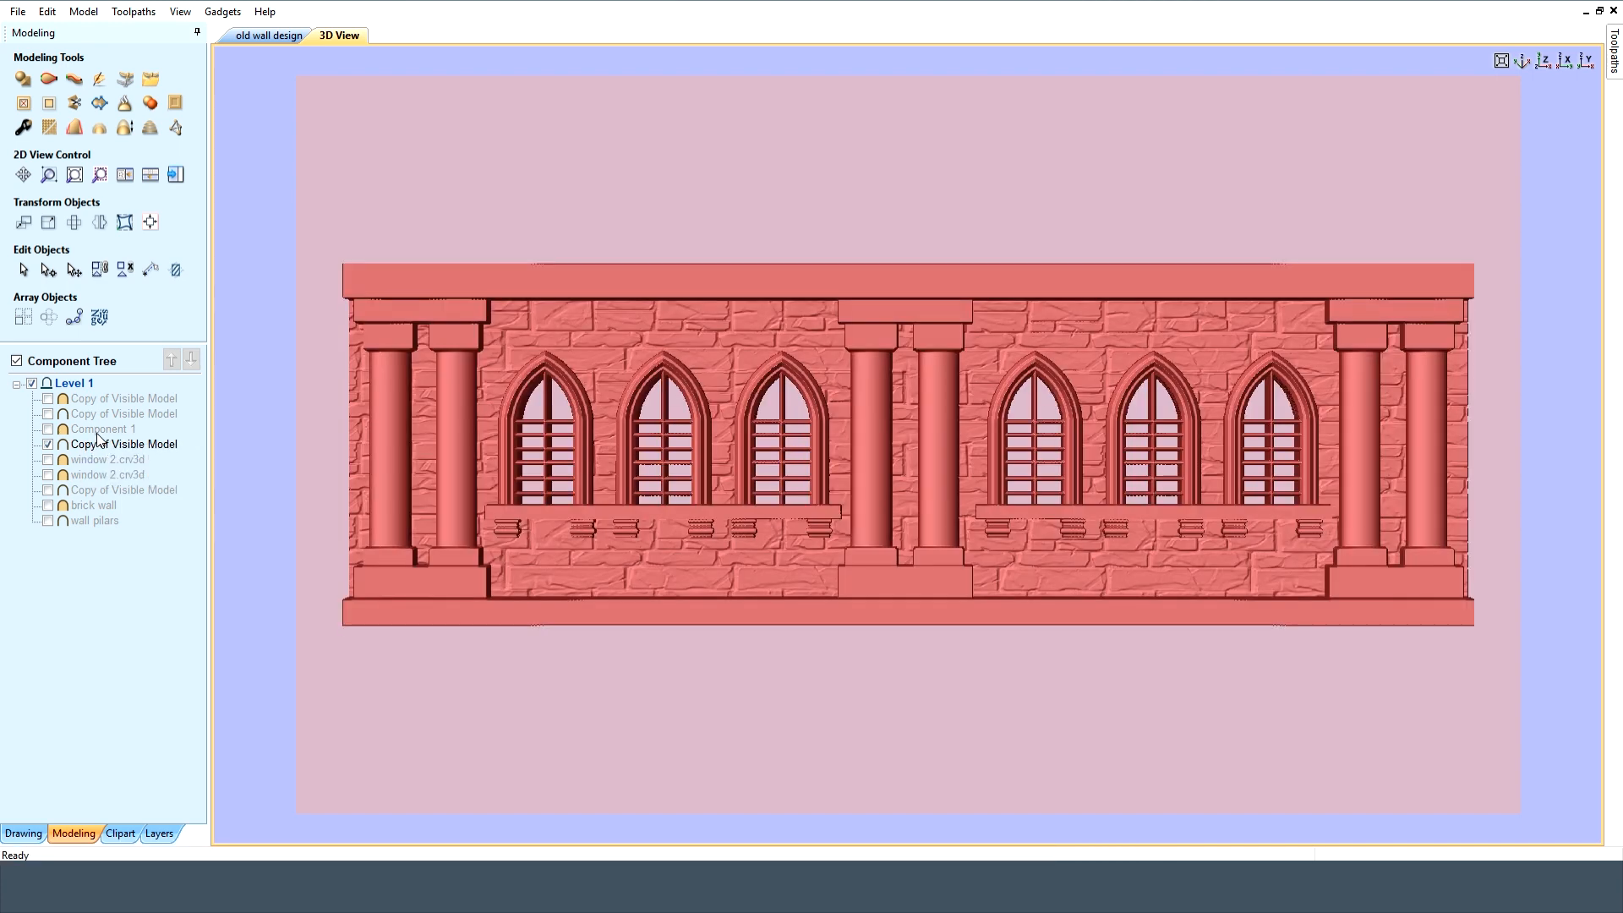
# Review the Create Shape settings for the large rectangle around the wall and show Component 1 together with the combined wall model
pyautogui.click(260, 34)
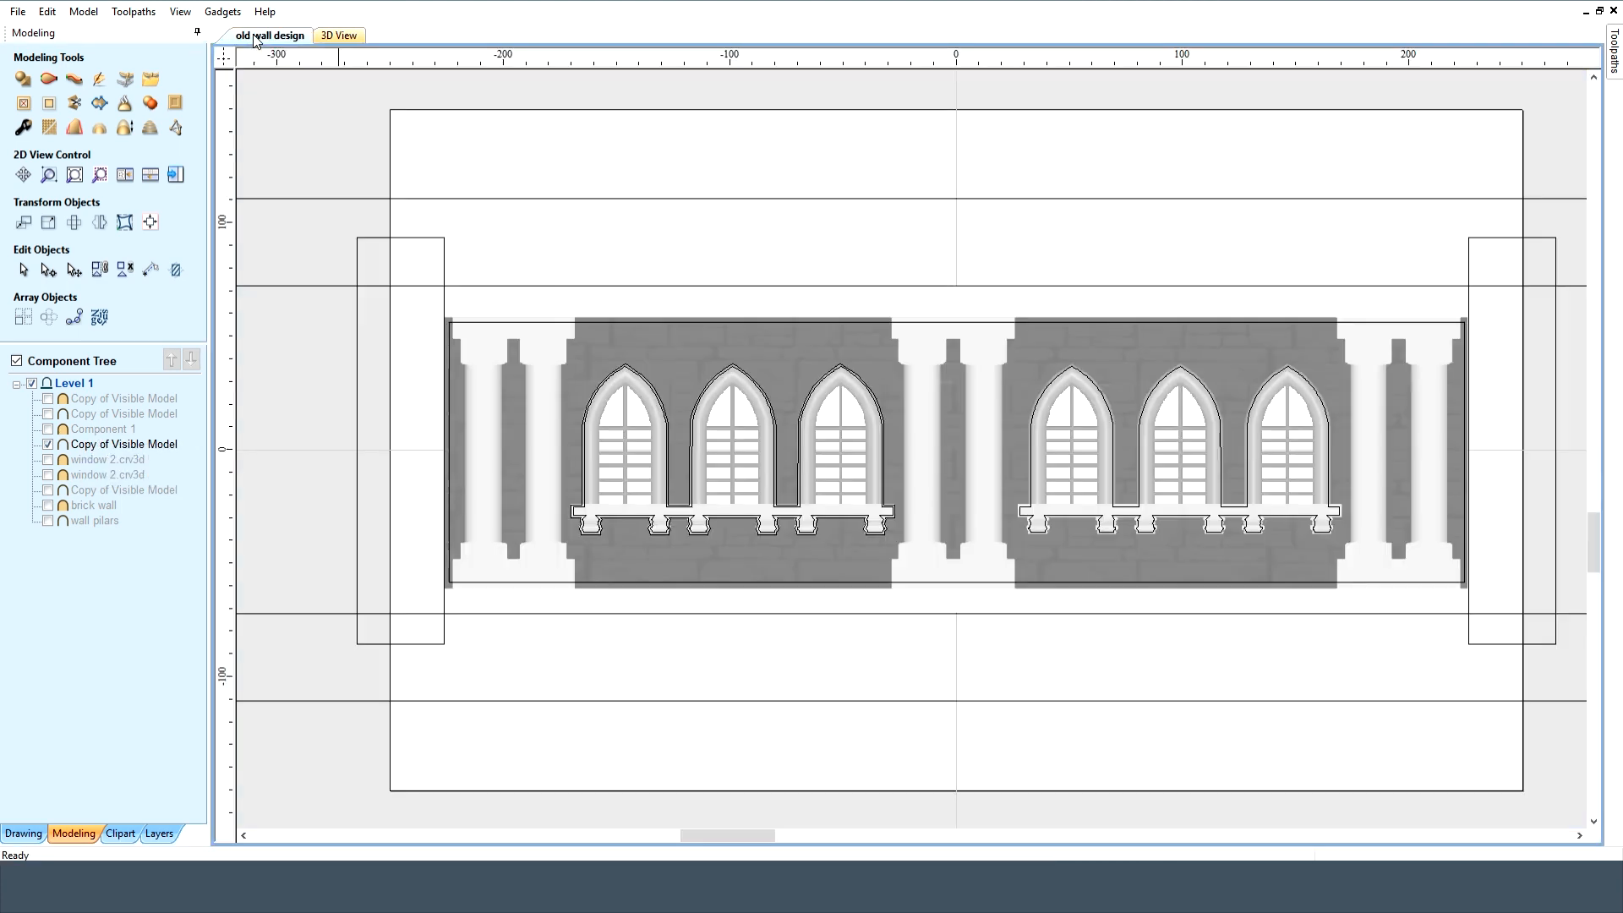
pyautogui.click(490, 330)
pyautogui.click(23, 78)
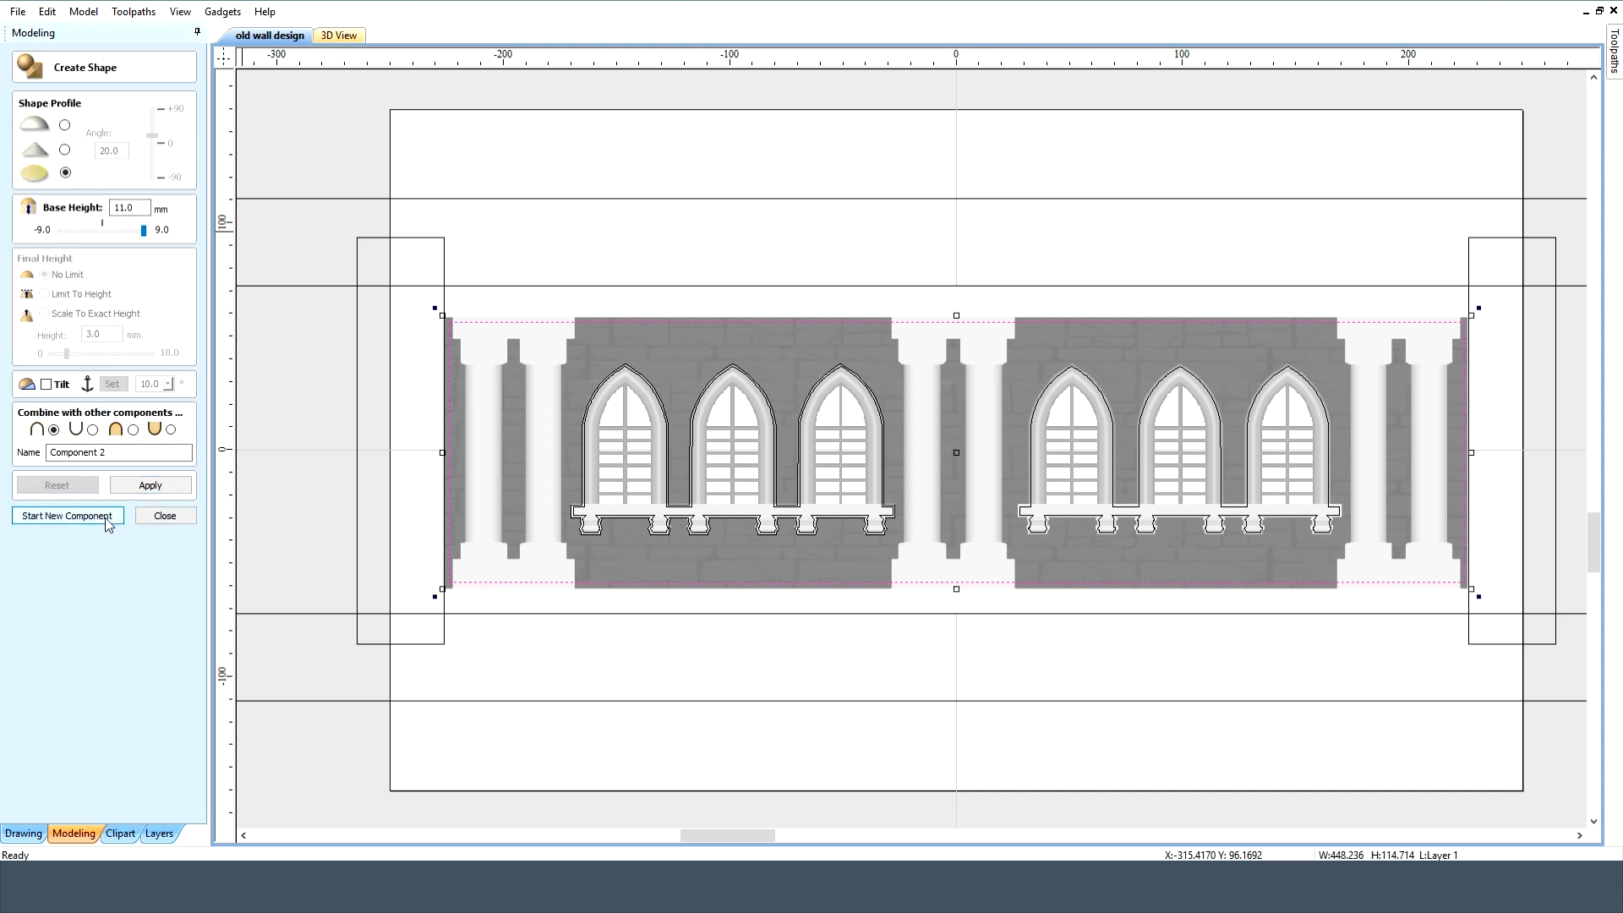
pyautogui.click(157, 516)
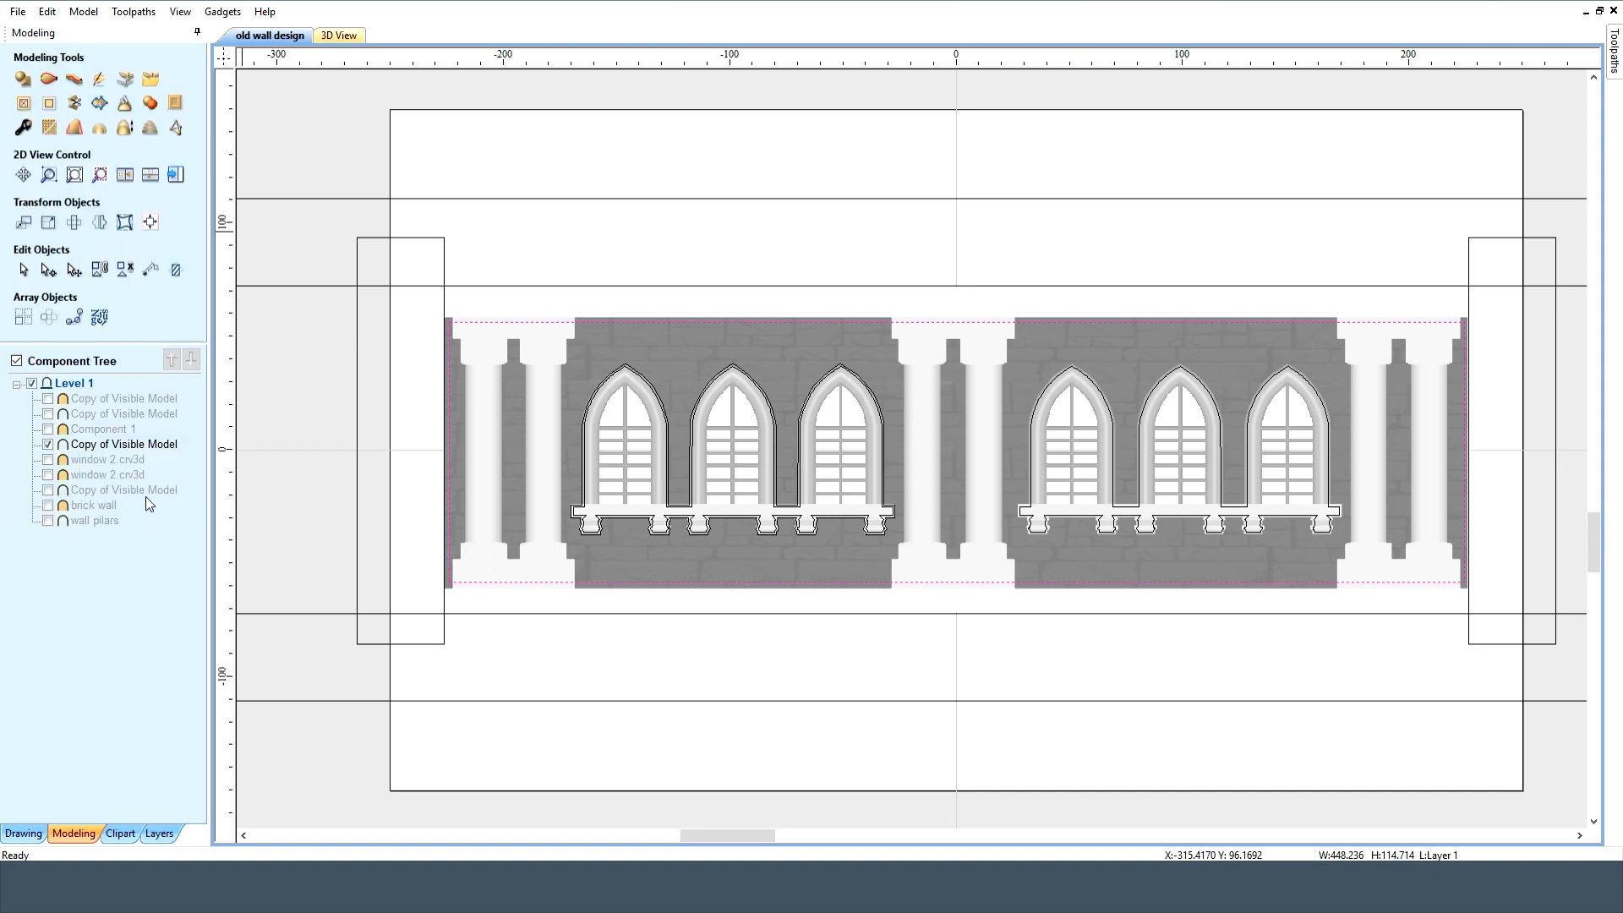
pyautogui.click(48, 428)
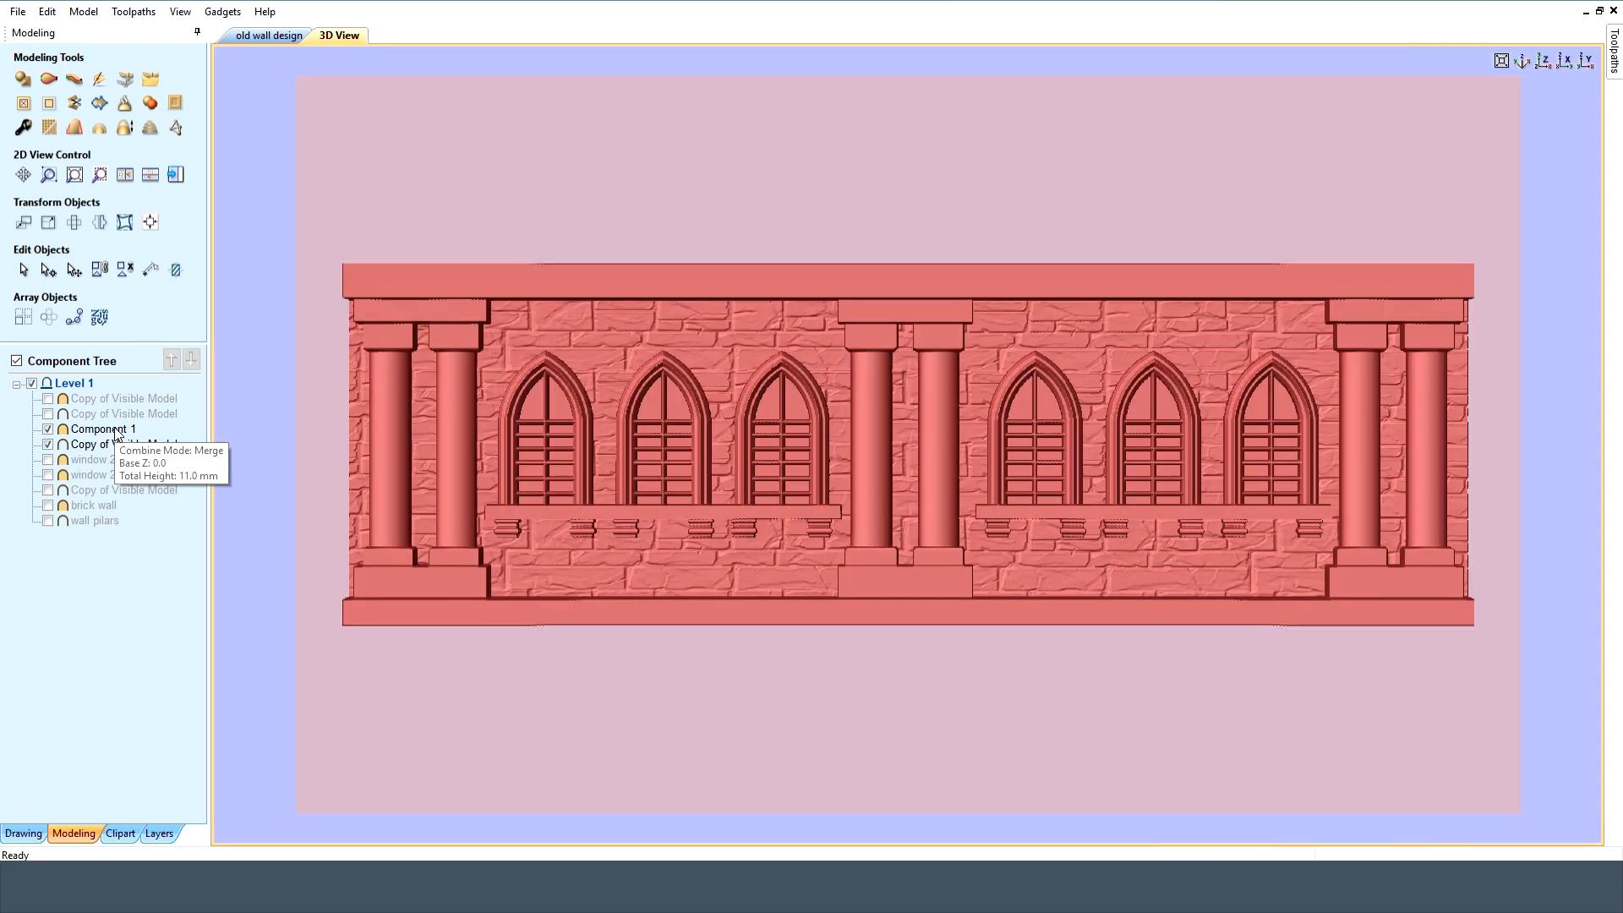
# Review the combine mode and height settings in the component properties of Component 1
pyautogui.click(115, 430)
pyautogui.rightClick(116, 431)
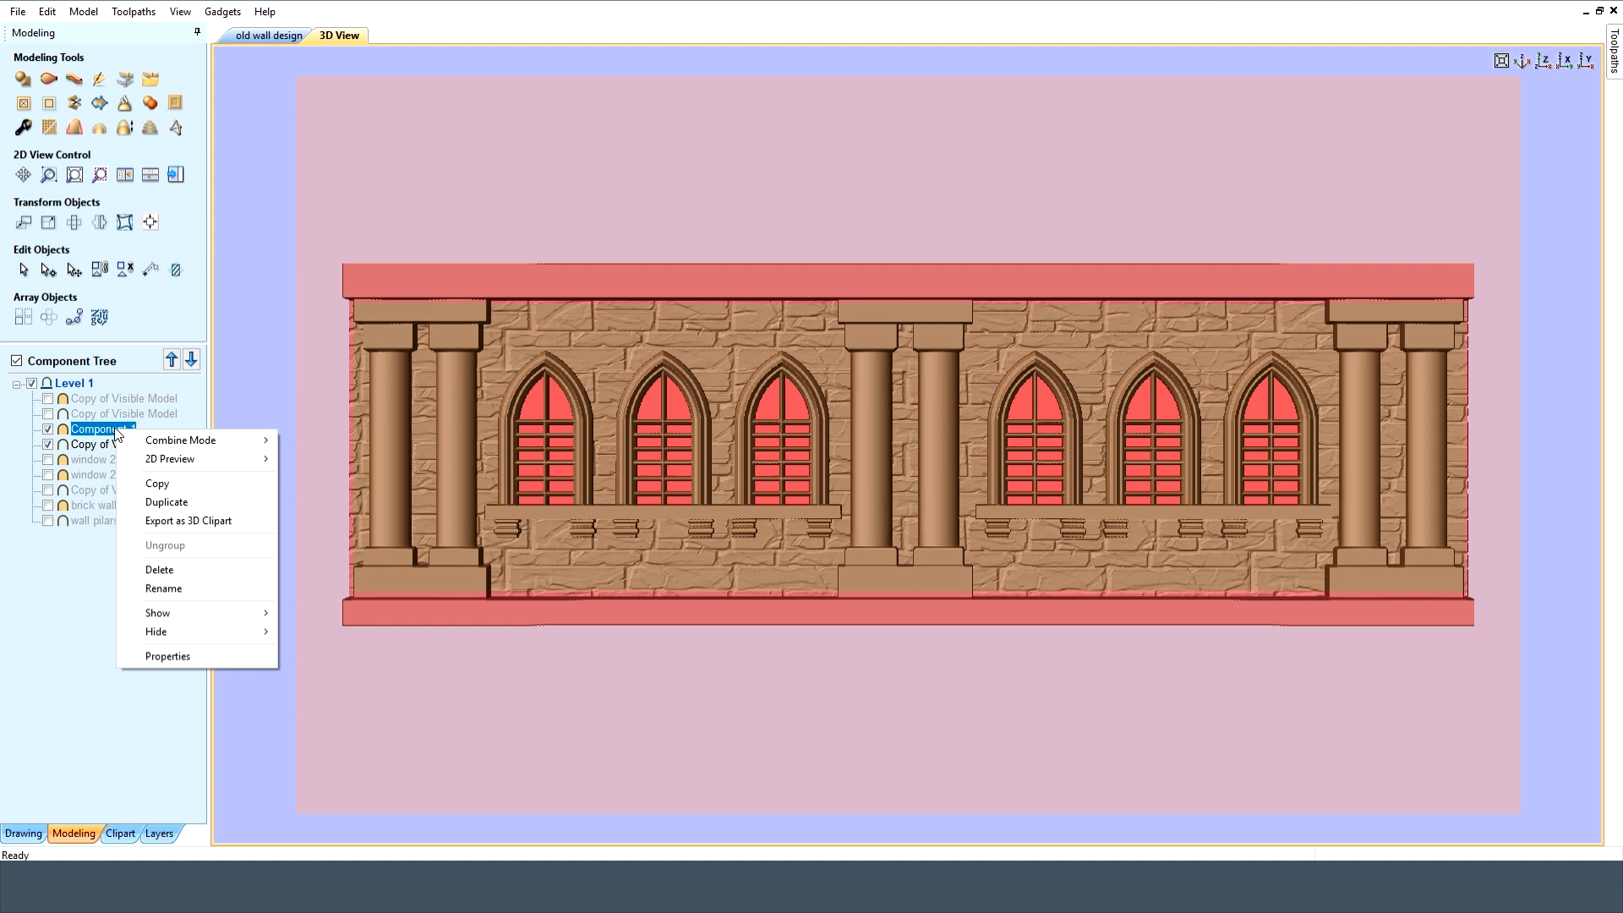
pyautogui.click(166, 655)
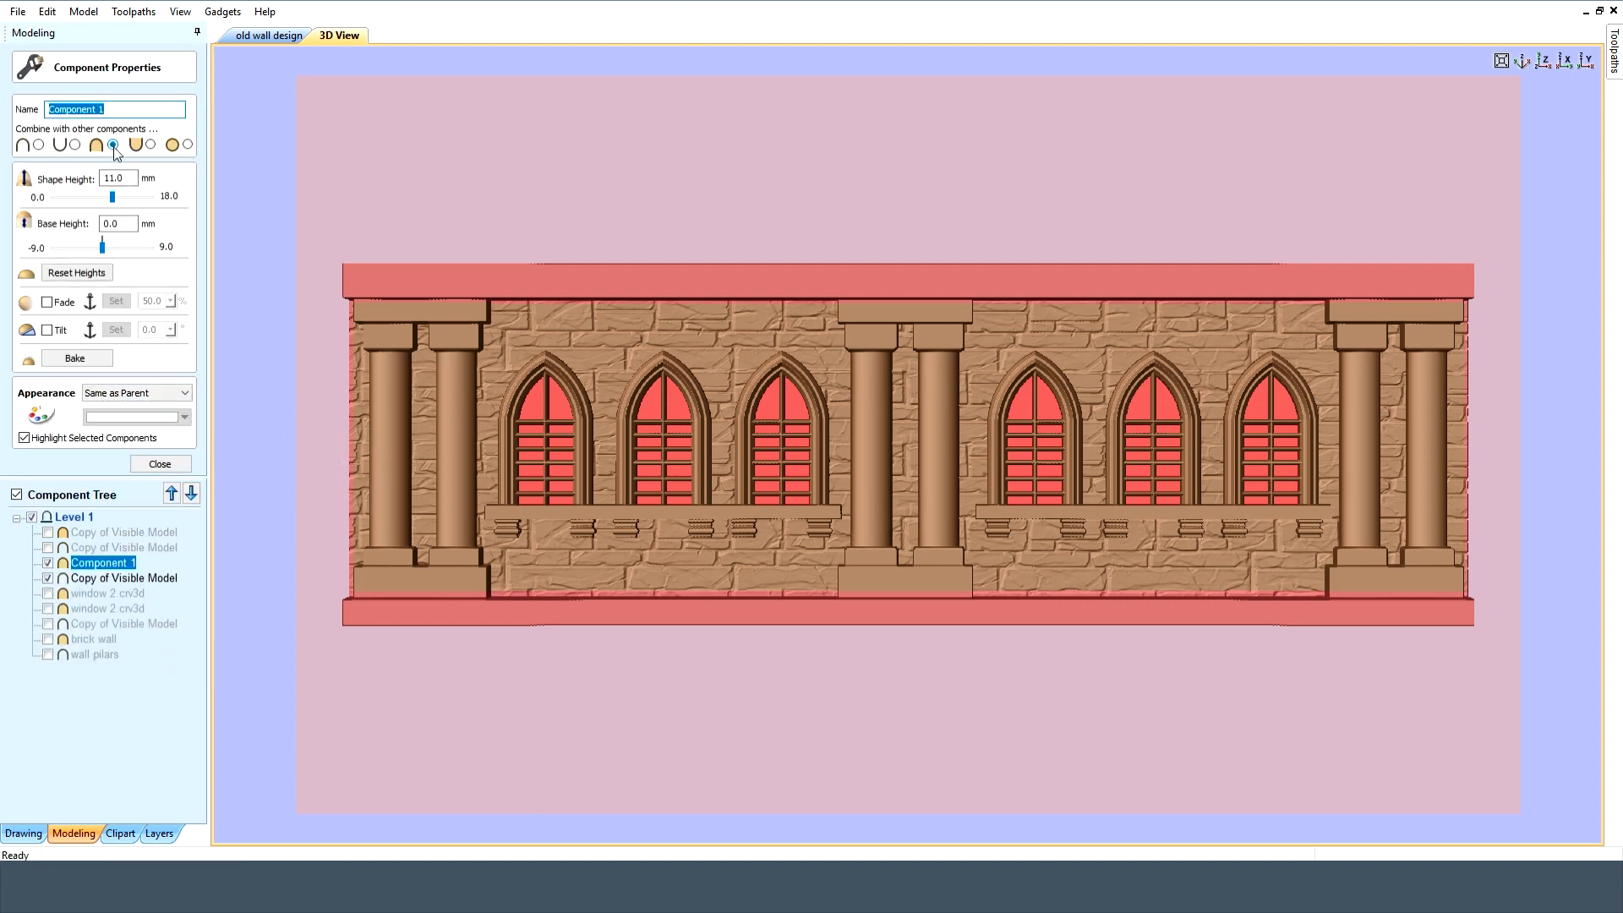
pyautogui.click(150, 461)
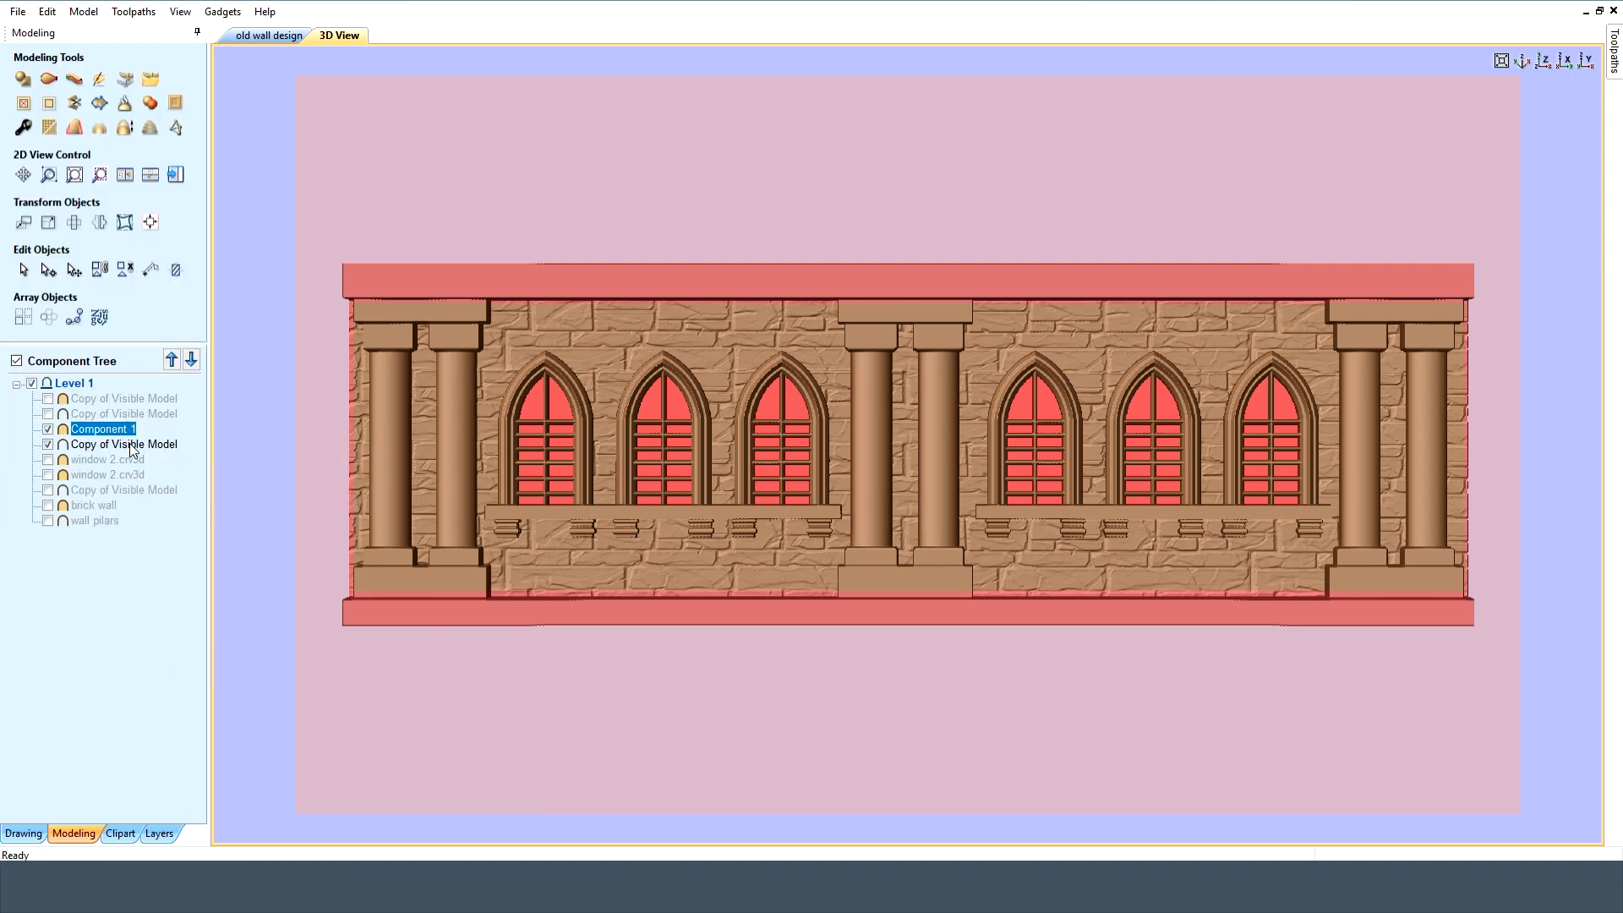
# Hide Component 1 and the wall model below it, show the second Copy of Visible Model, and check its placement in the 2D view
pyautogui.keyDown('ctrl'); pyautogui.click(133, 445); pyautogui.keyUp('ctrl')
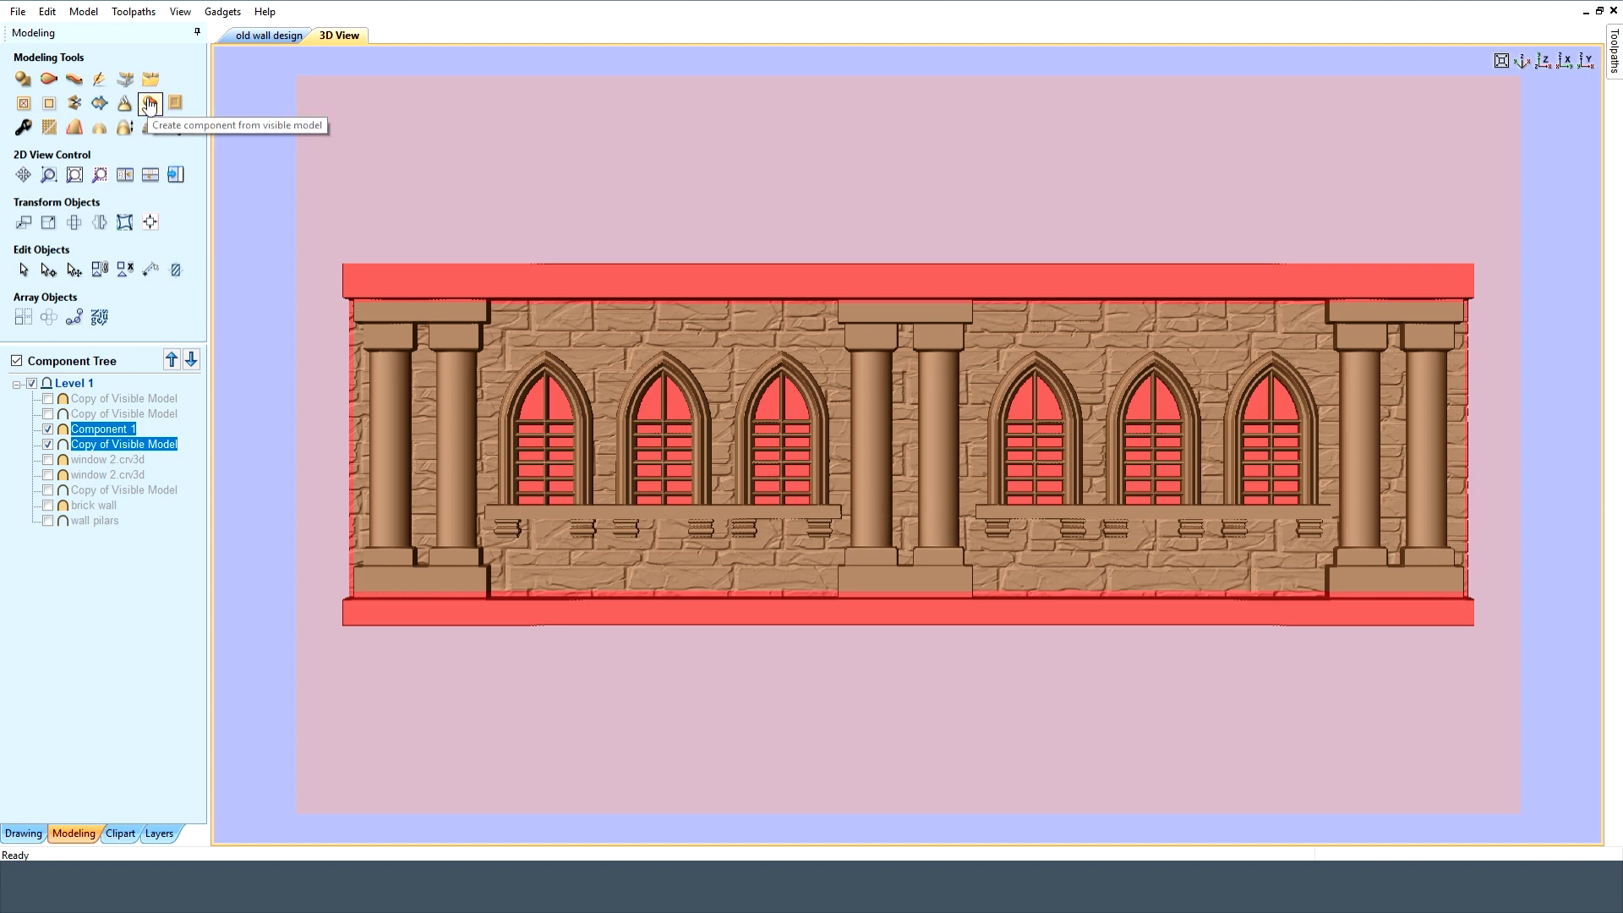
pyautogui.click(47, 444)
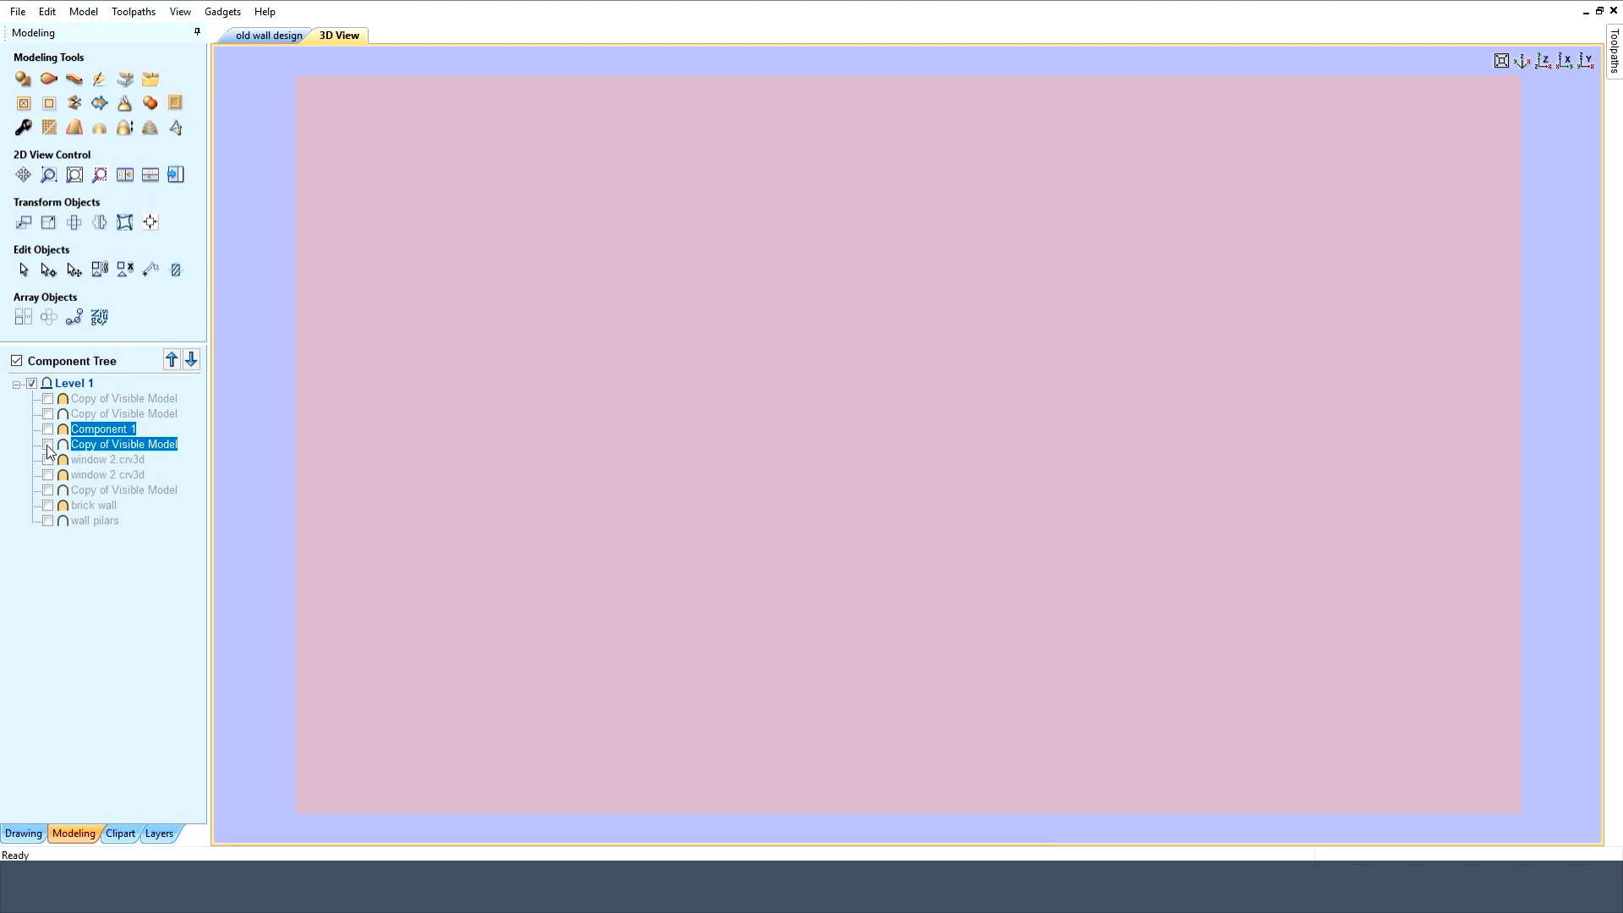
pyautogui.click(48, 414)
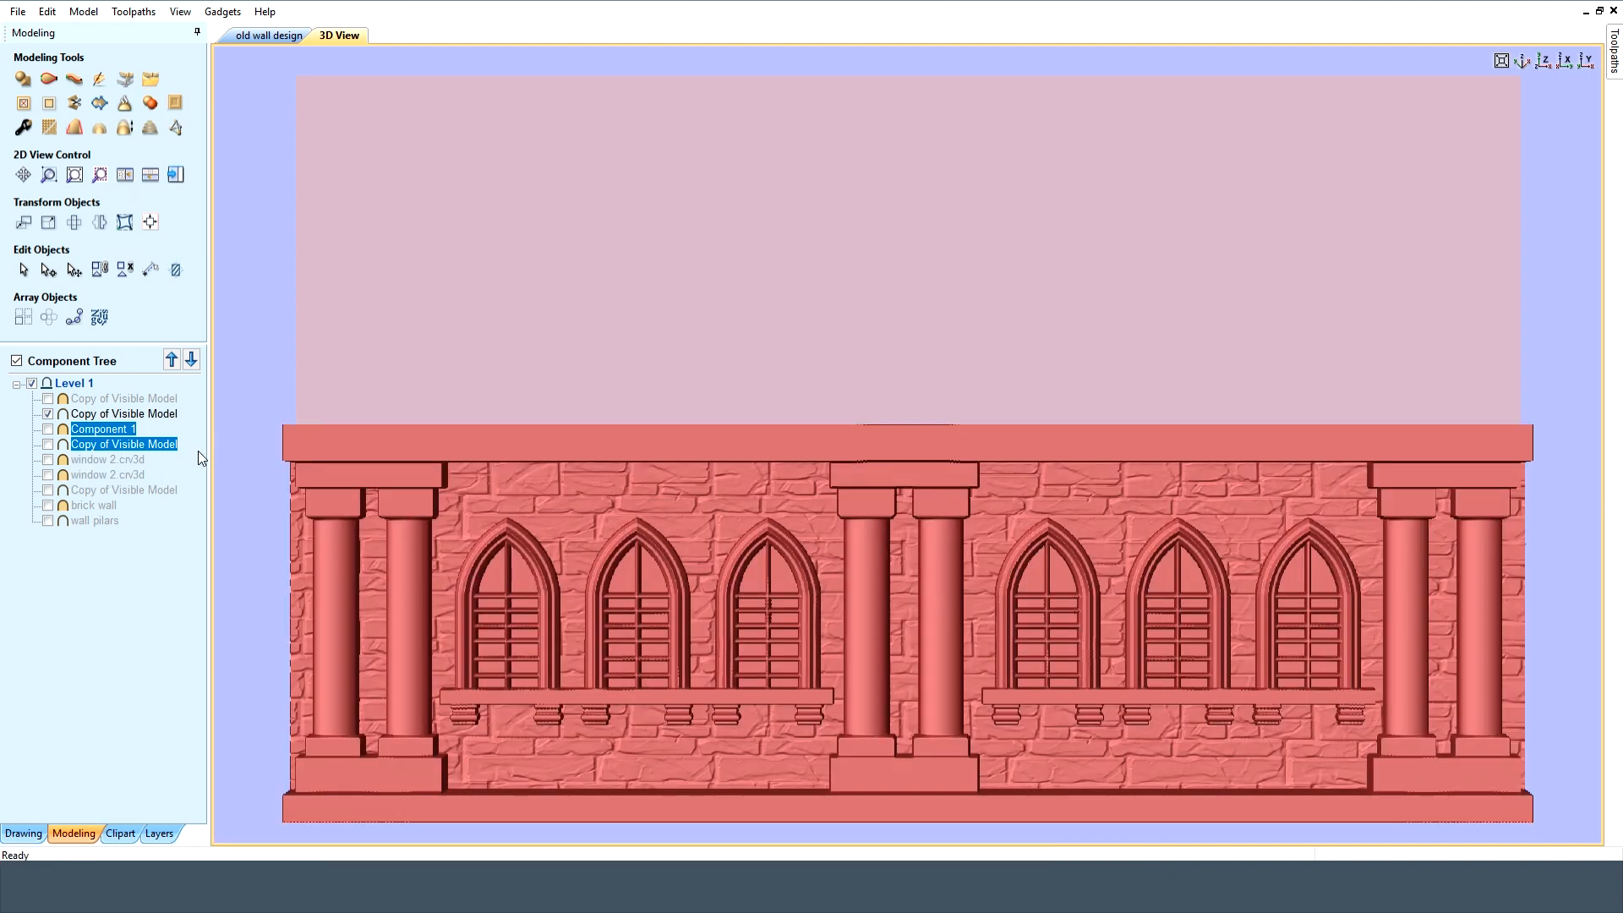
pyautogui.click(269, 34)
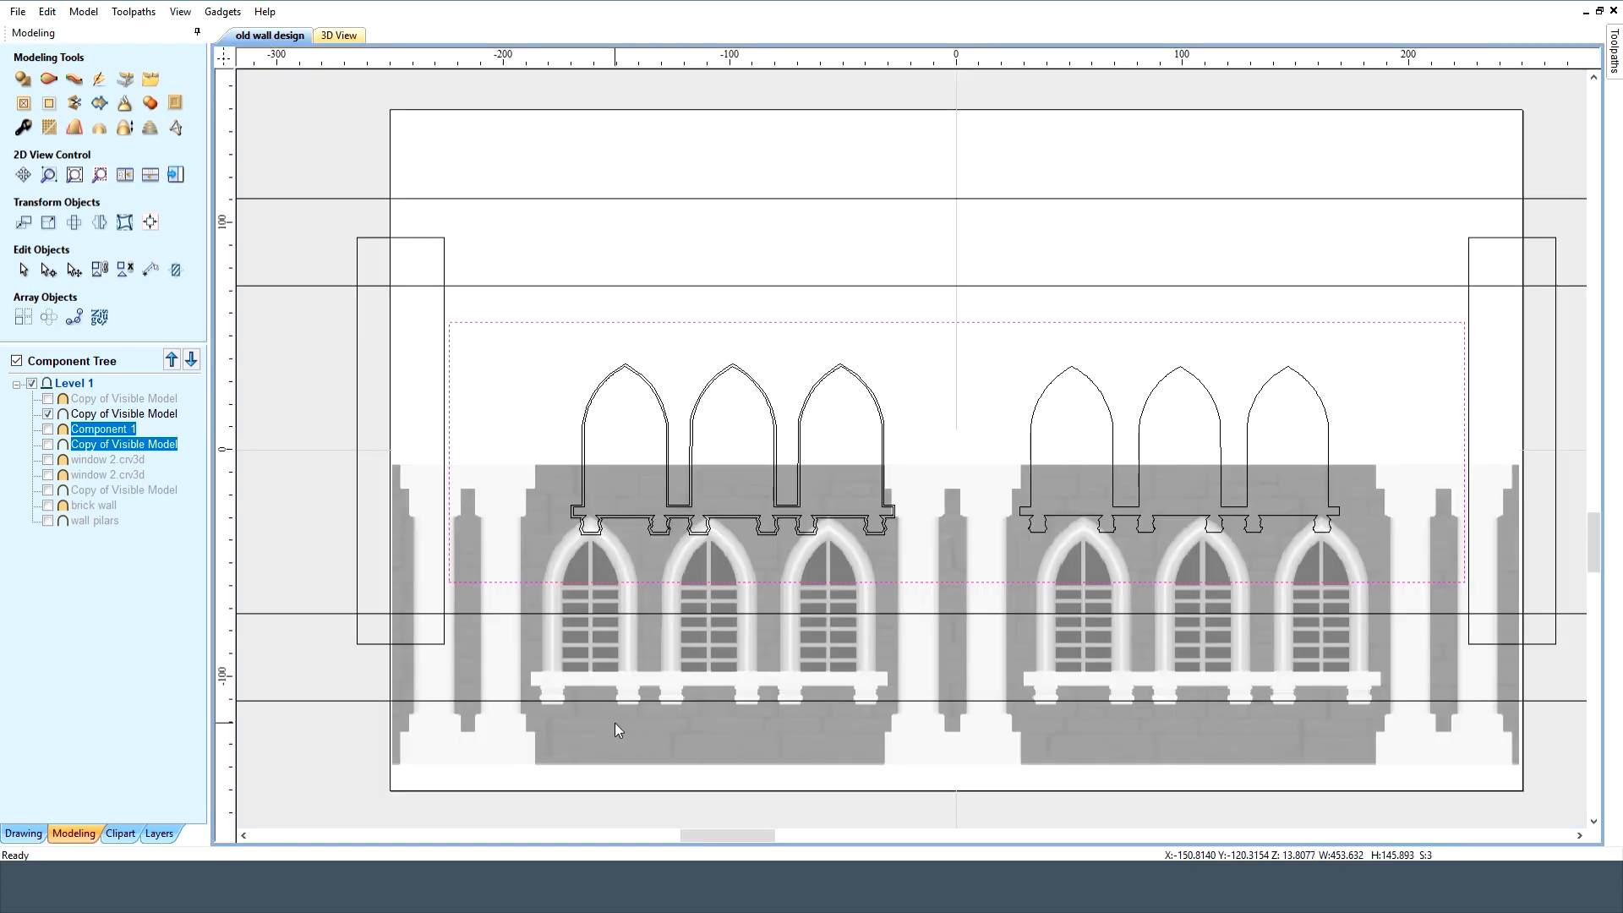
pyautogui.click(617, 818)
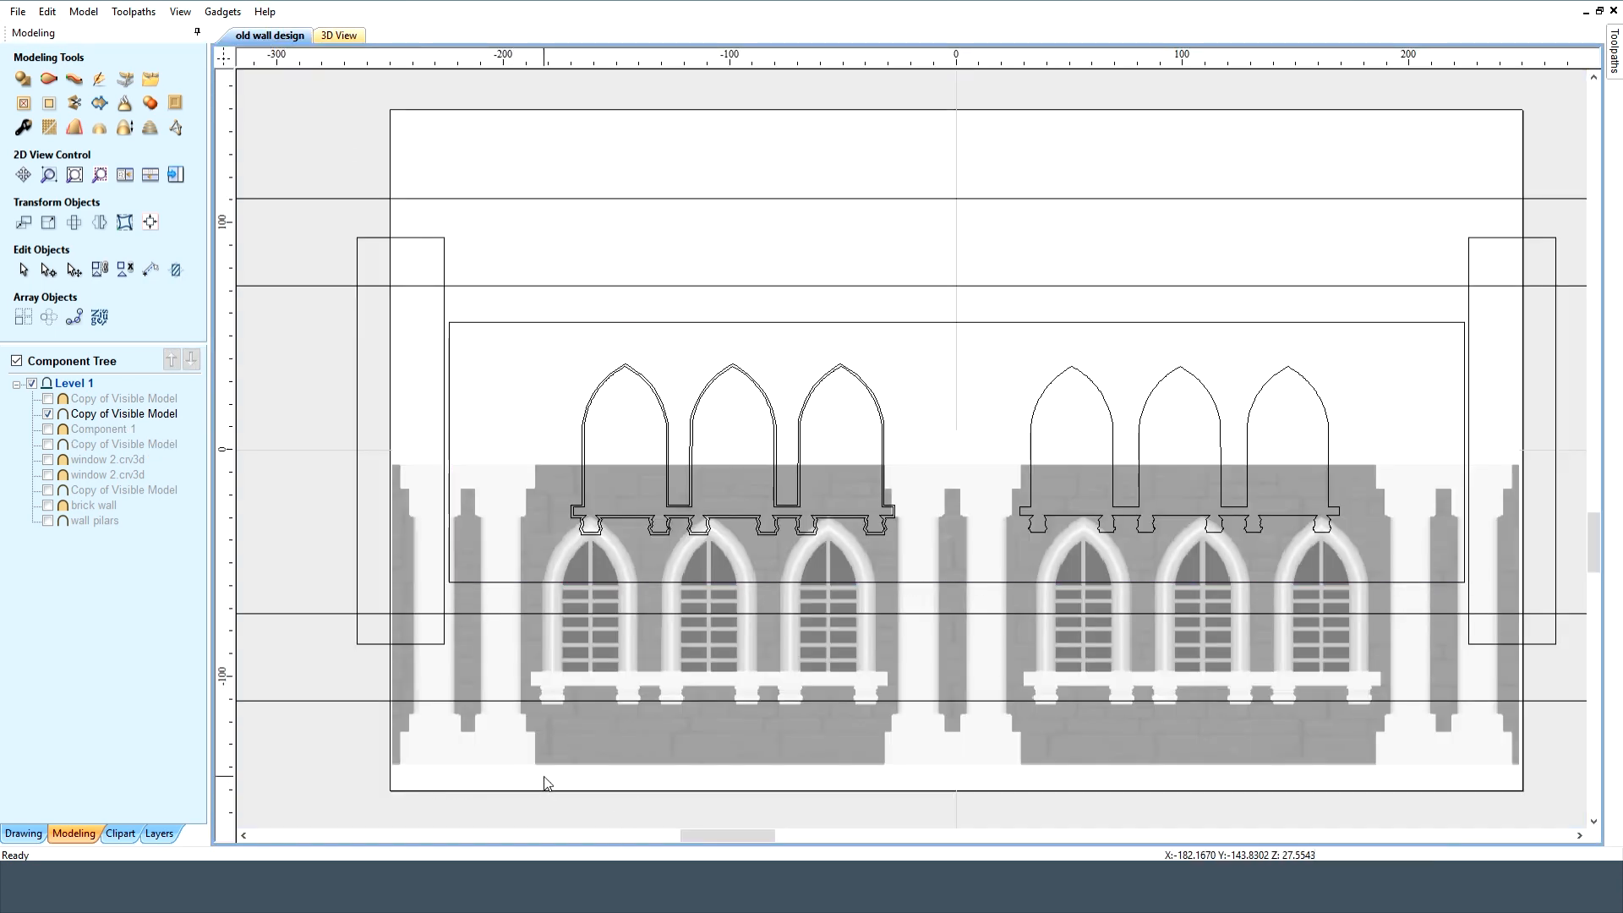
pyautogui.click(339, 35)
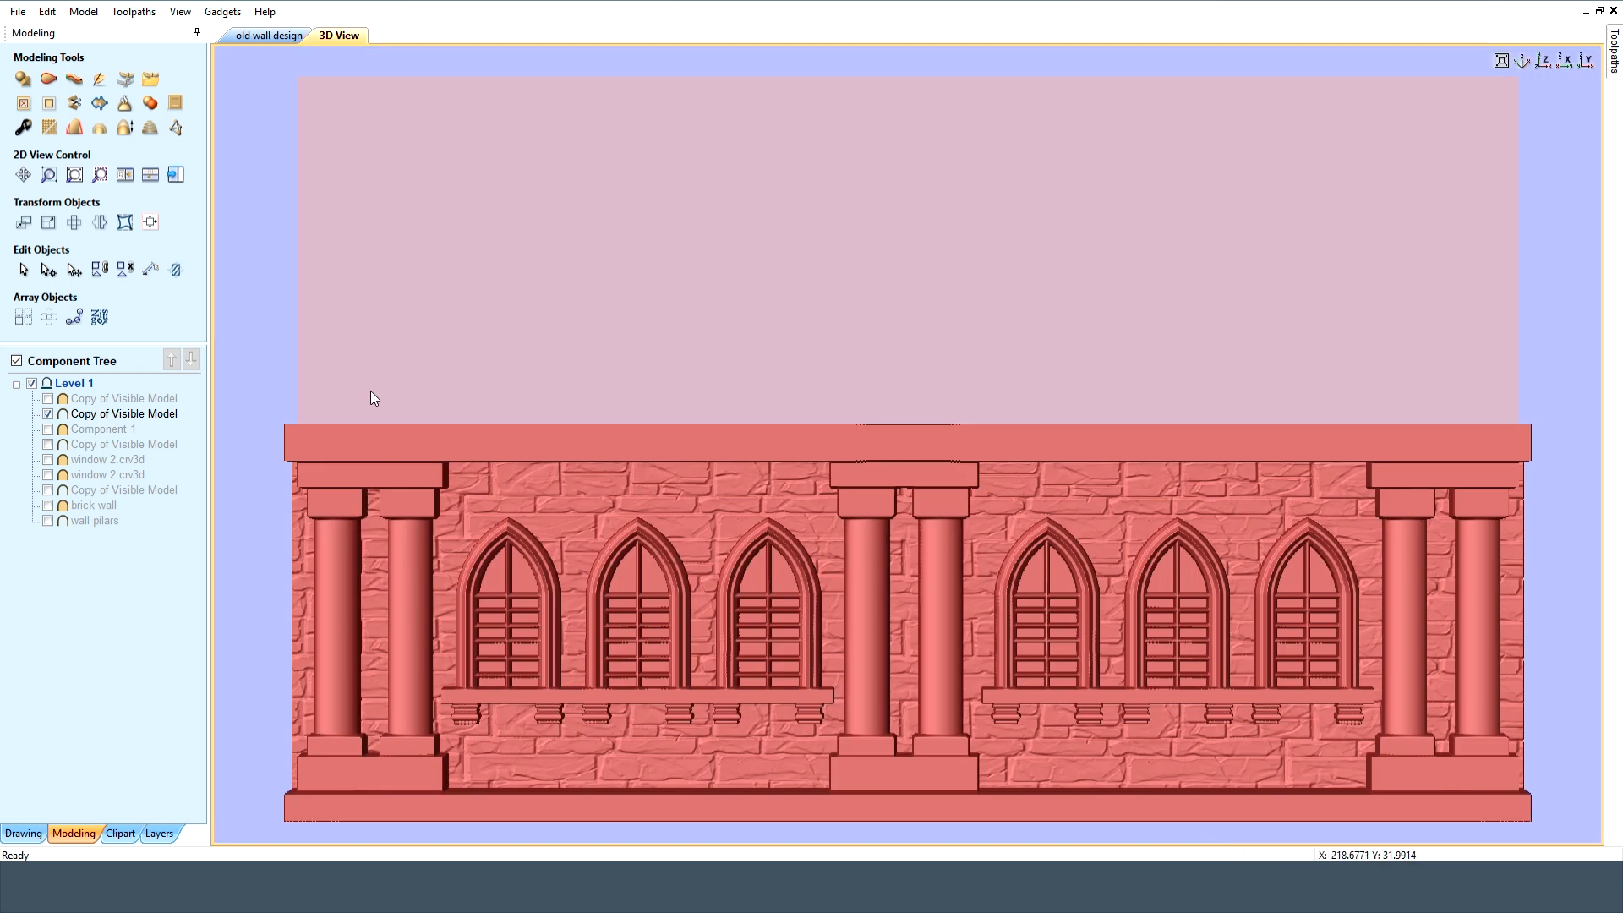
# Review the combine mode of the second Copy of Visible Model and show the topmost Copy of Visible Model together with it
pyautogui.rightClick(110, 414)
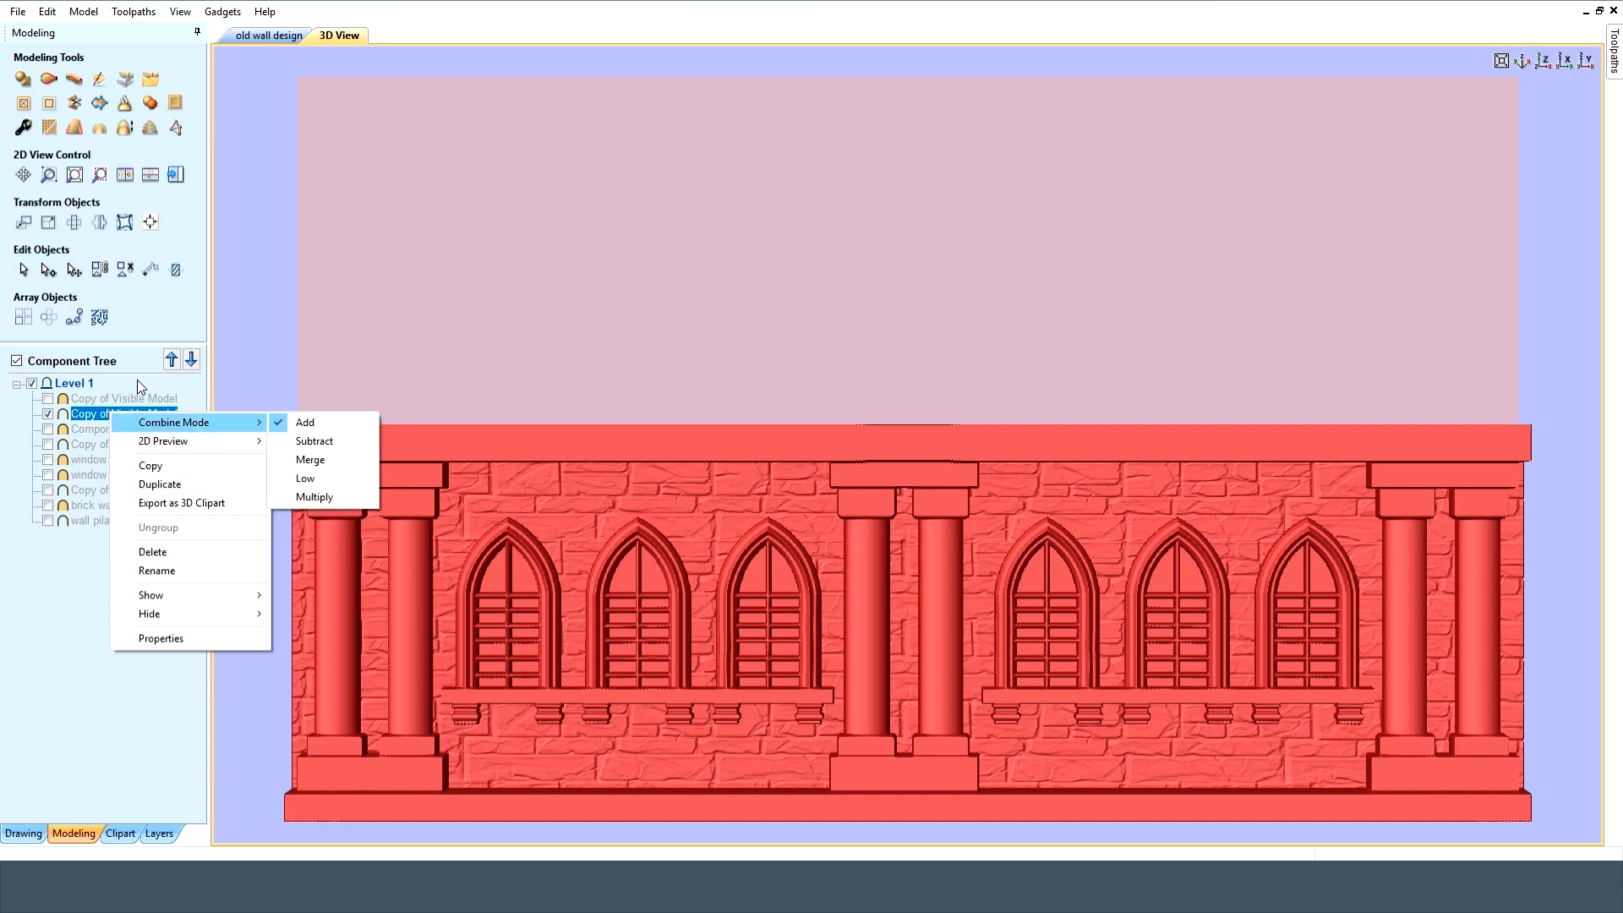
pyautogui.click(137, 378)
pyautogui.click(48, 399)
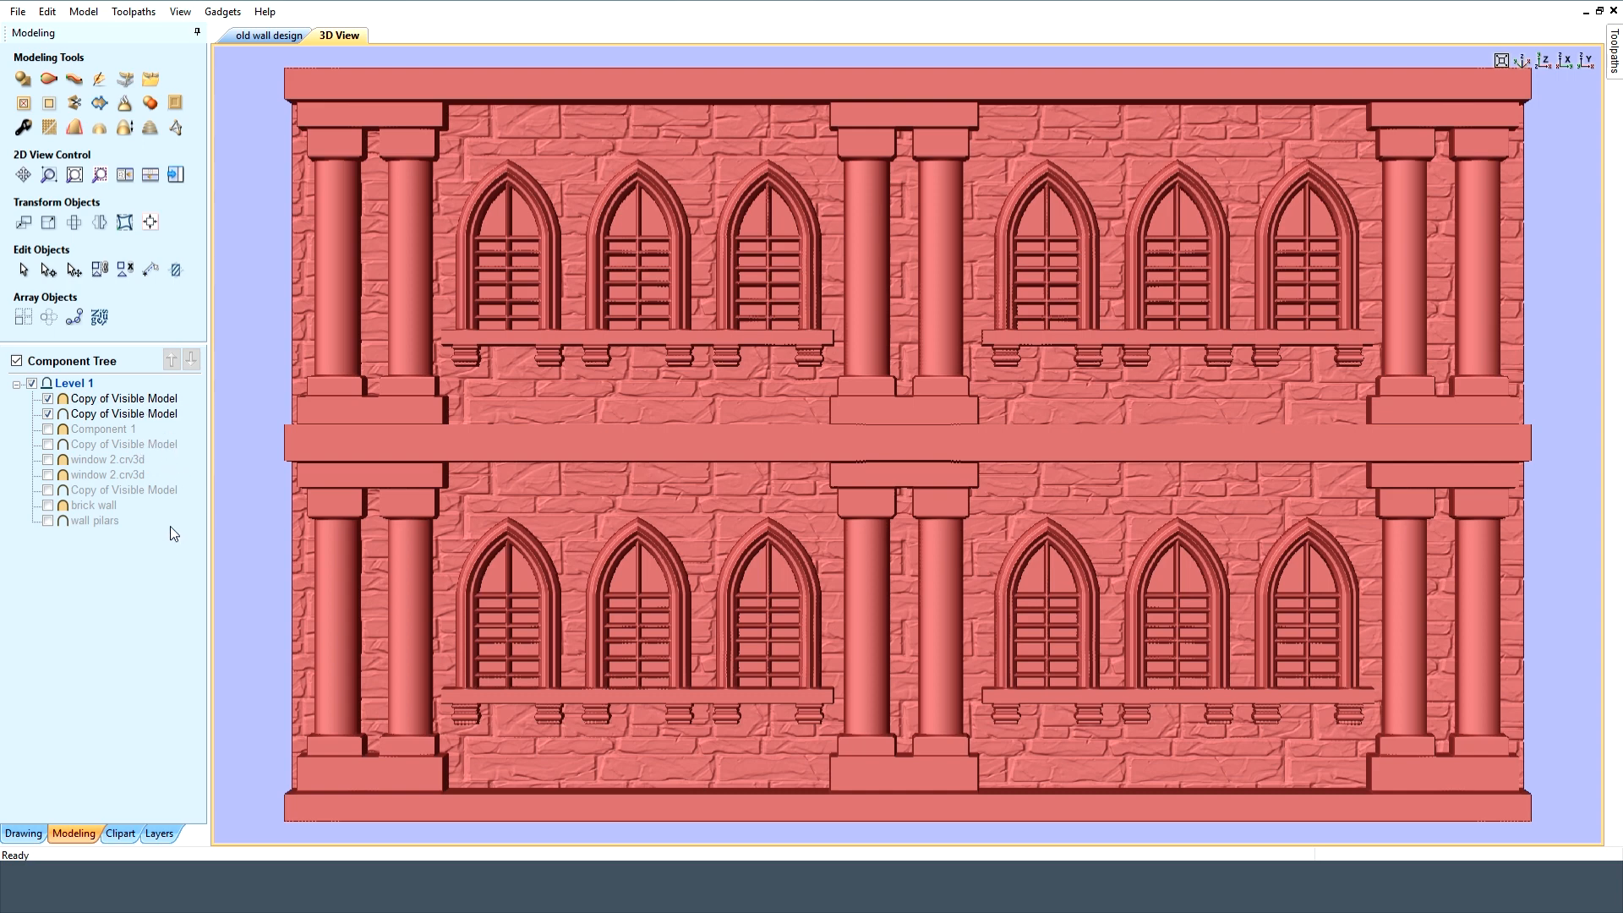
# Examine the stacked two-storey wall model in isometric, side and top views
pyautogui.click(1522, 61)
pyautogui.moveTo(1003, 316); pyautogui.dragTo(960, 316)
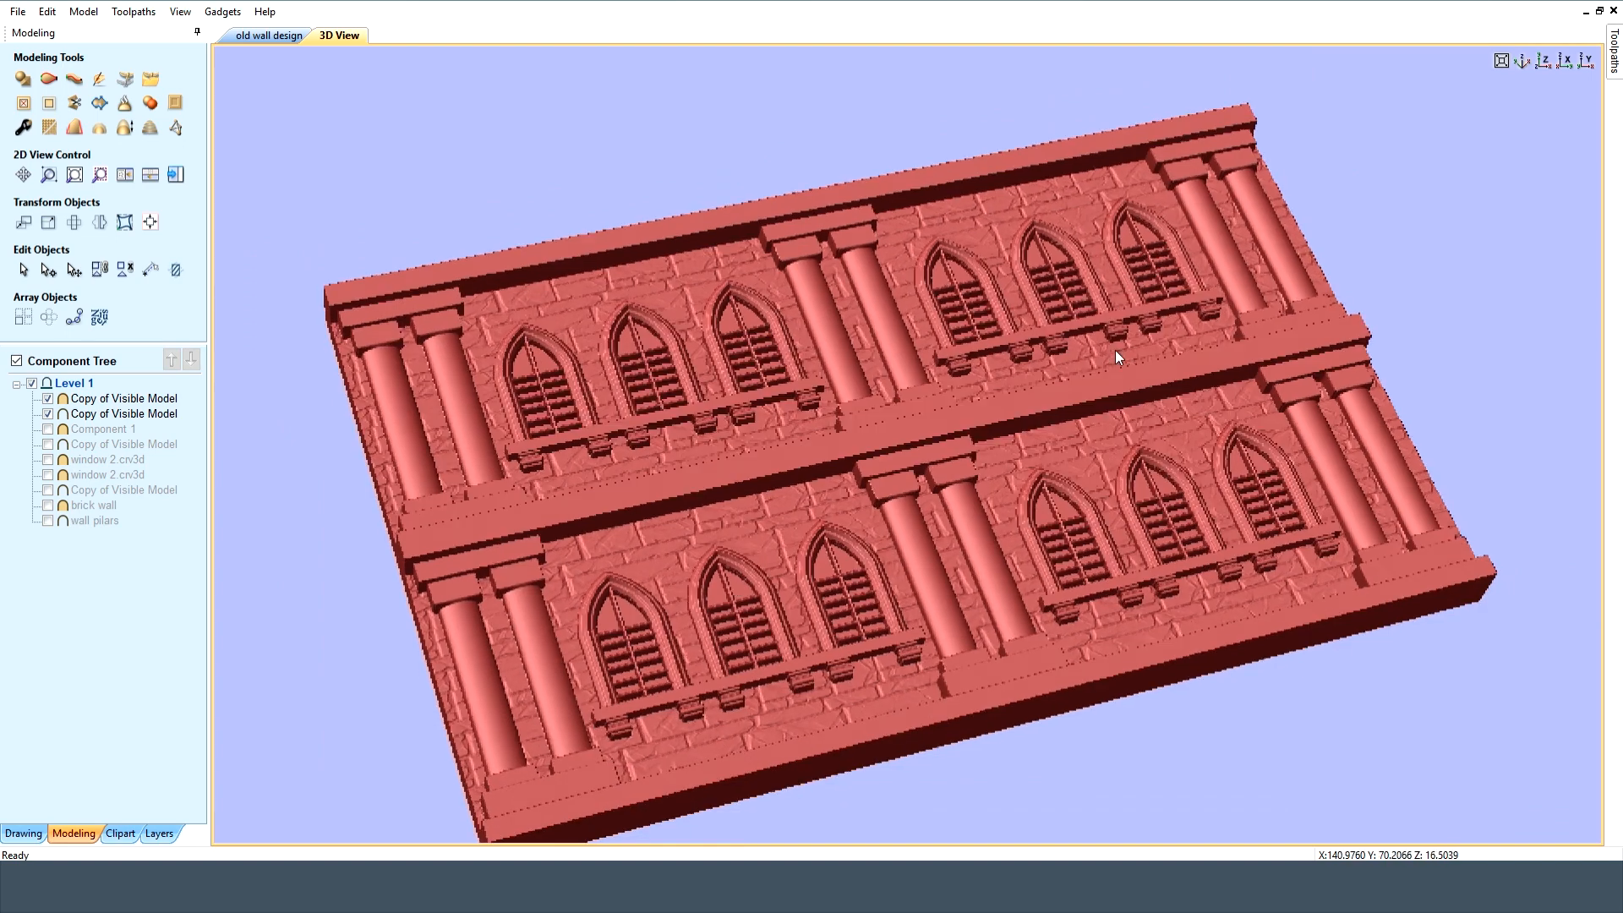
pyautogui.moveTo(1115, 351); pyautogui.dragTo(1004, 505)
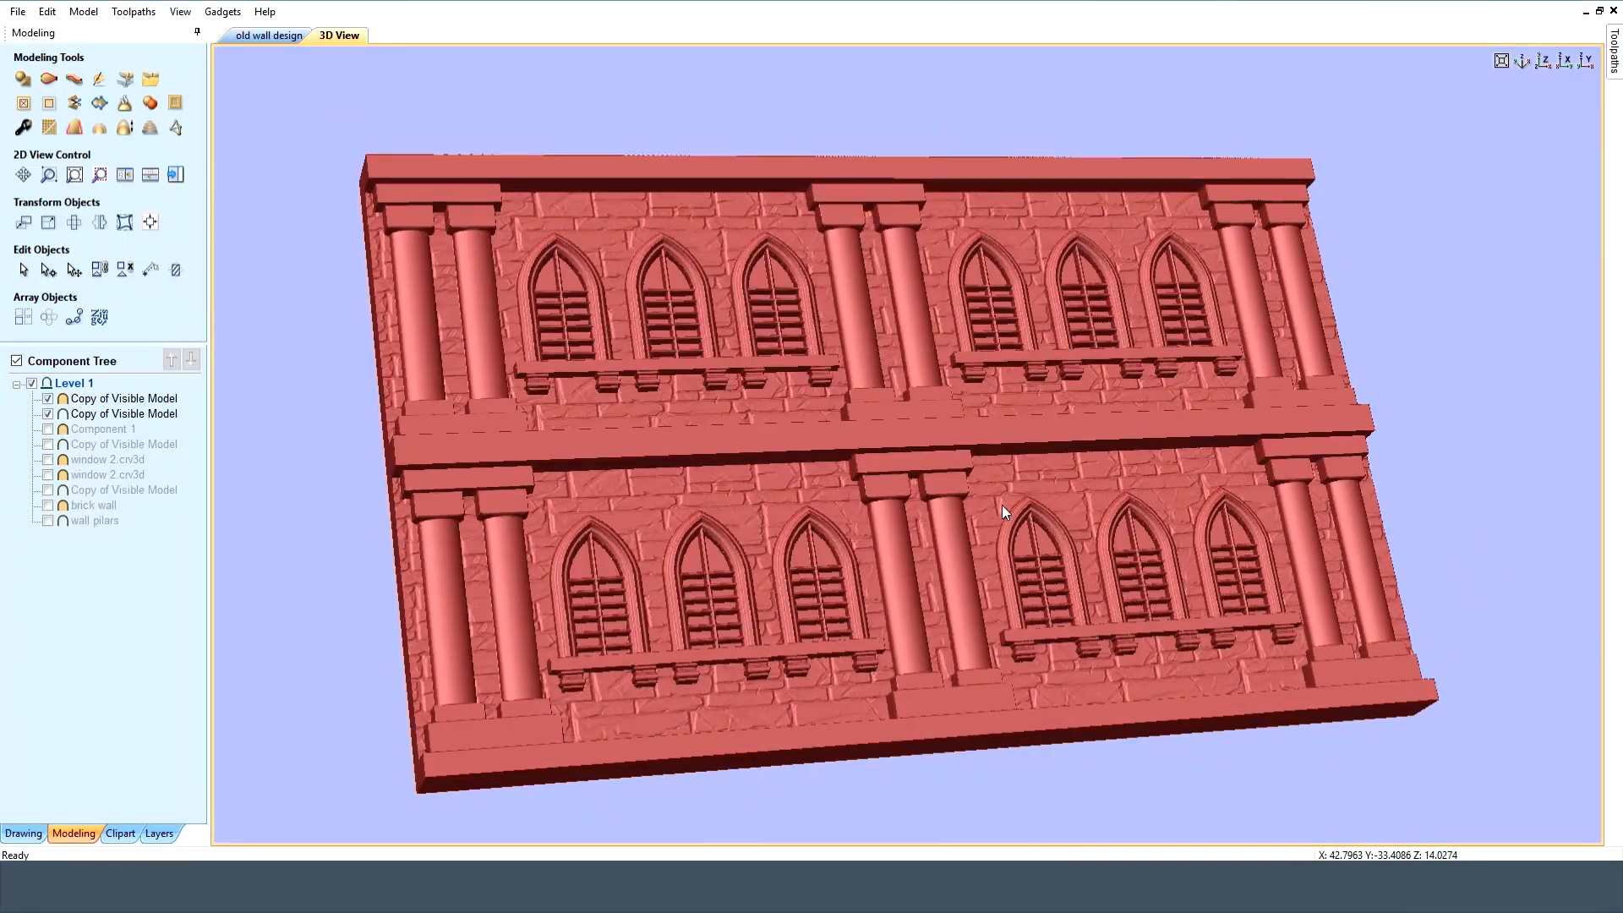
pyautogui.click(1559, 61)
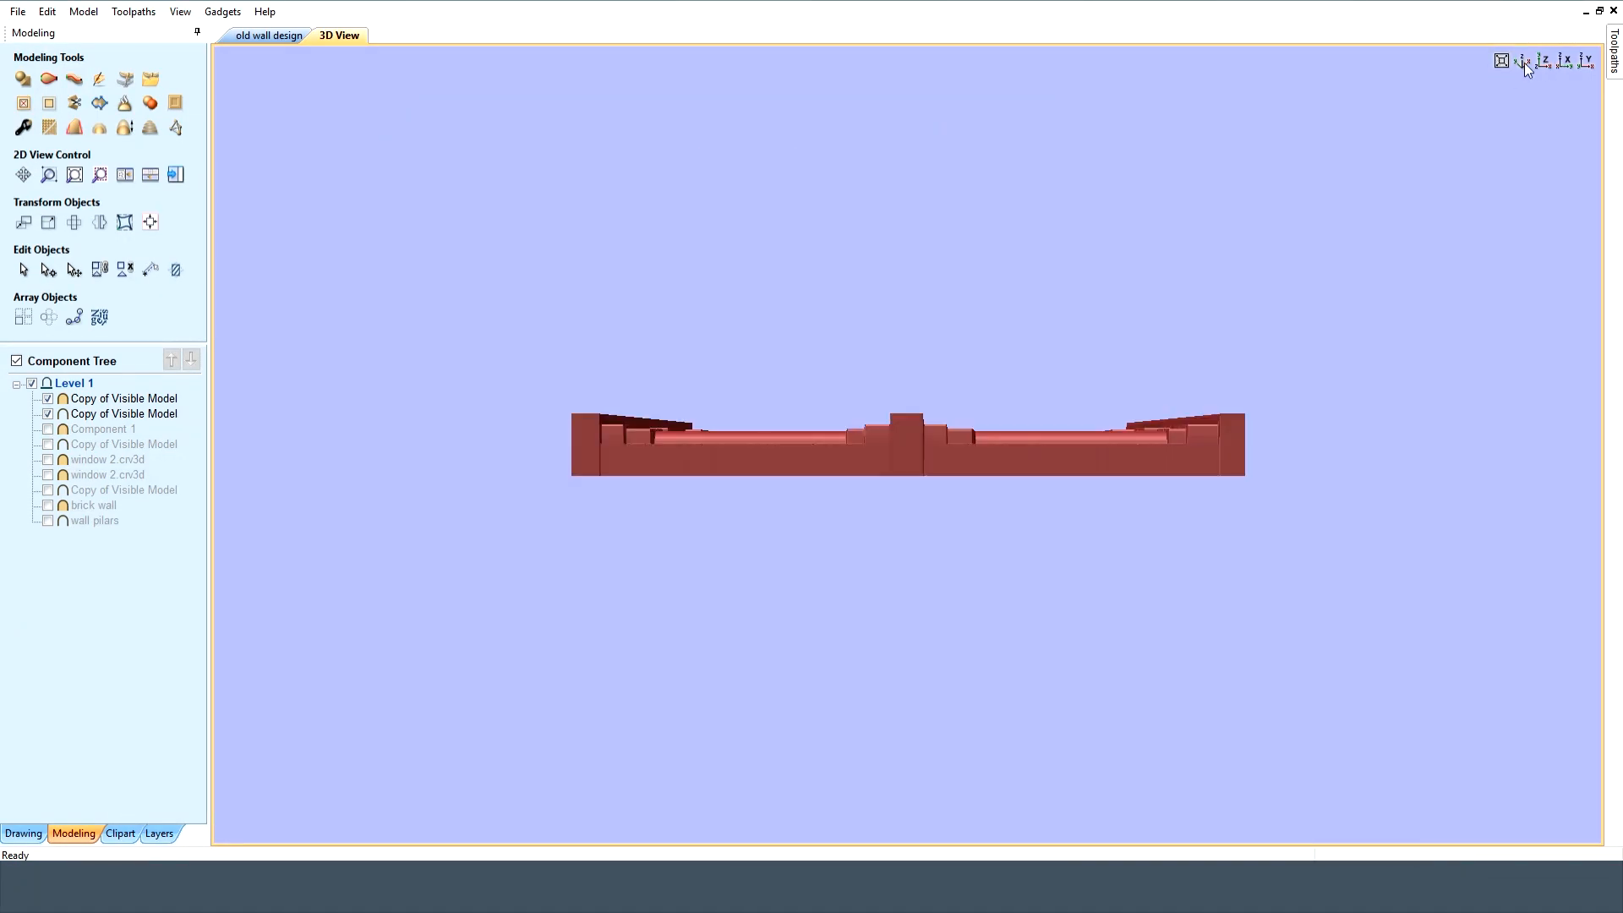
pyautogui.scroll(-3, 1560, 64)
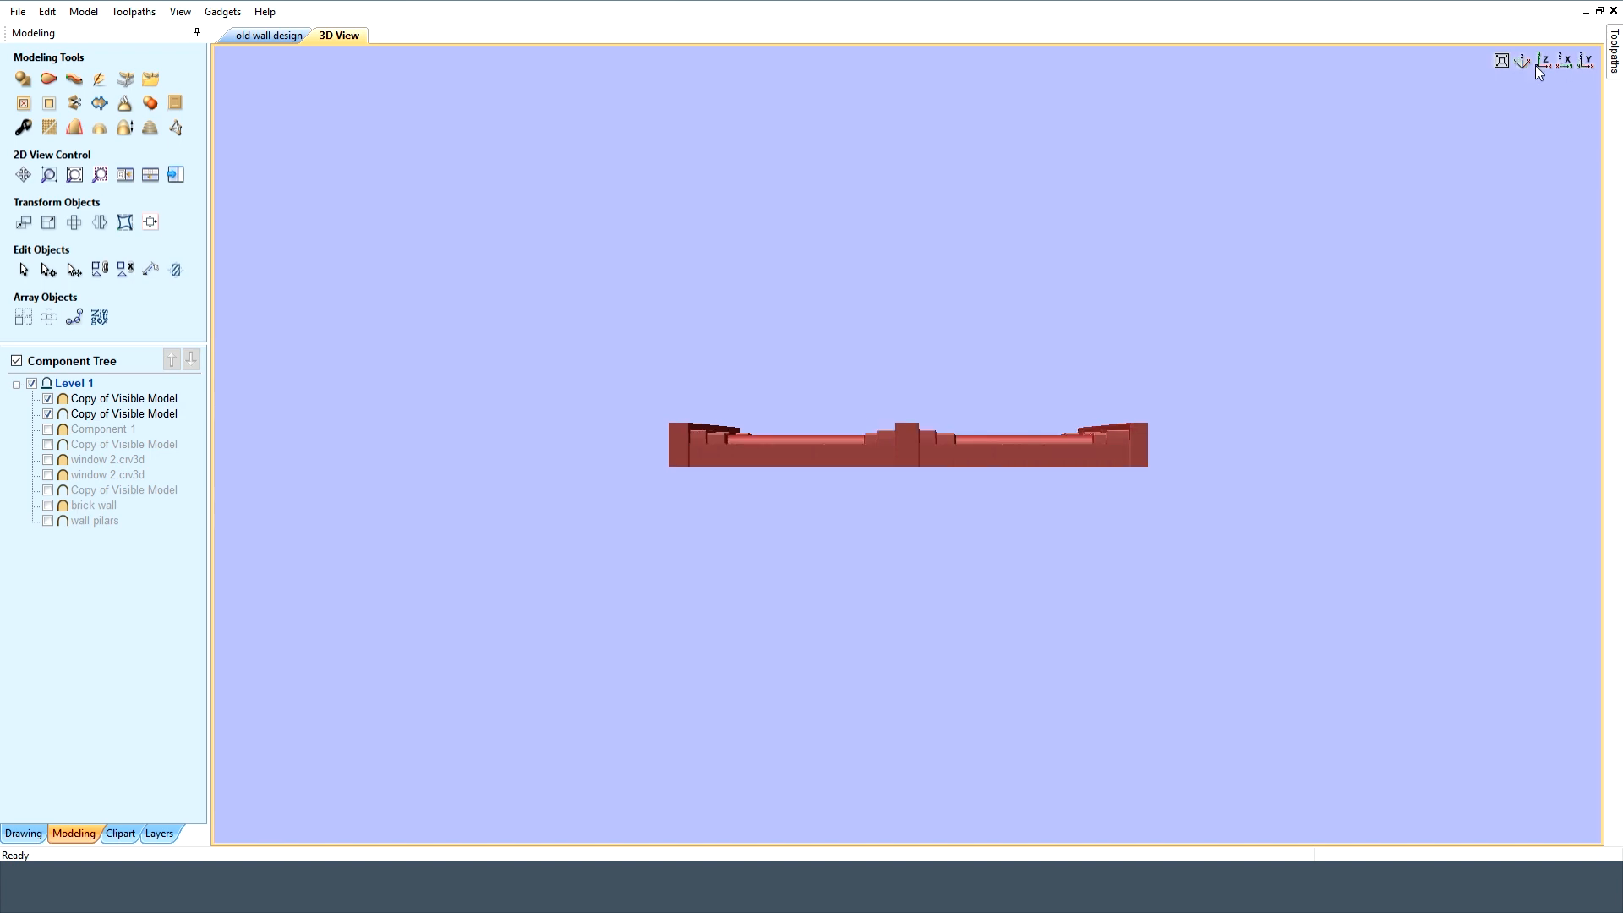
pyautogui.click(1542, 62)
pyautogui.click(1504, 61)
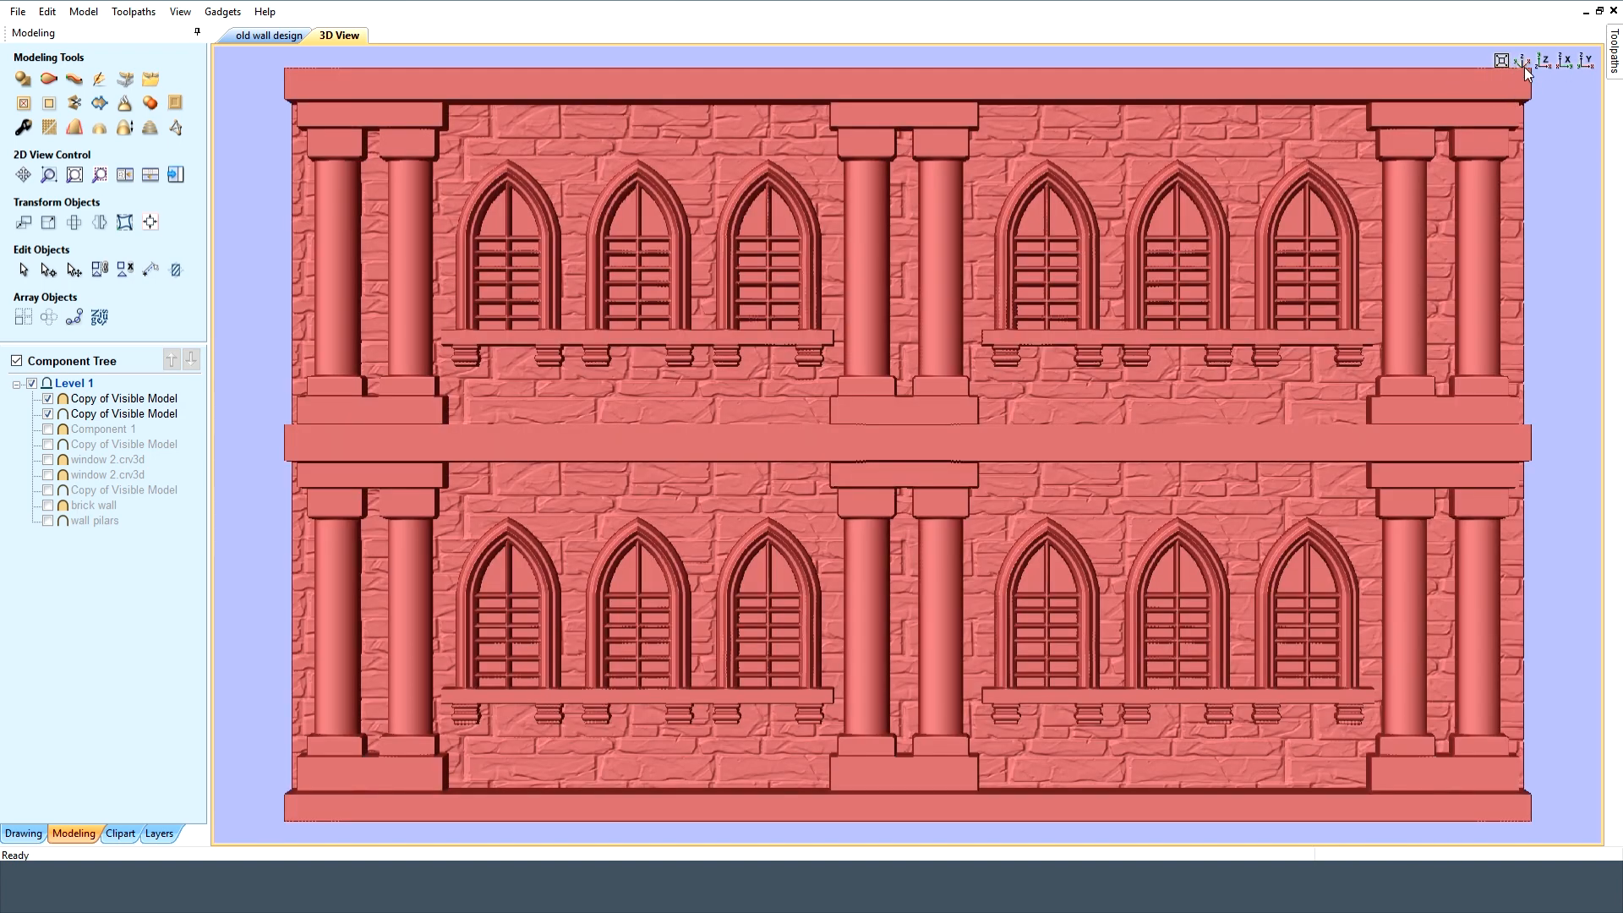
pyautogui.click(1524, 66)
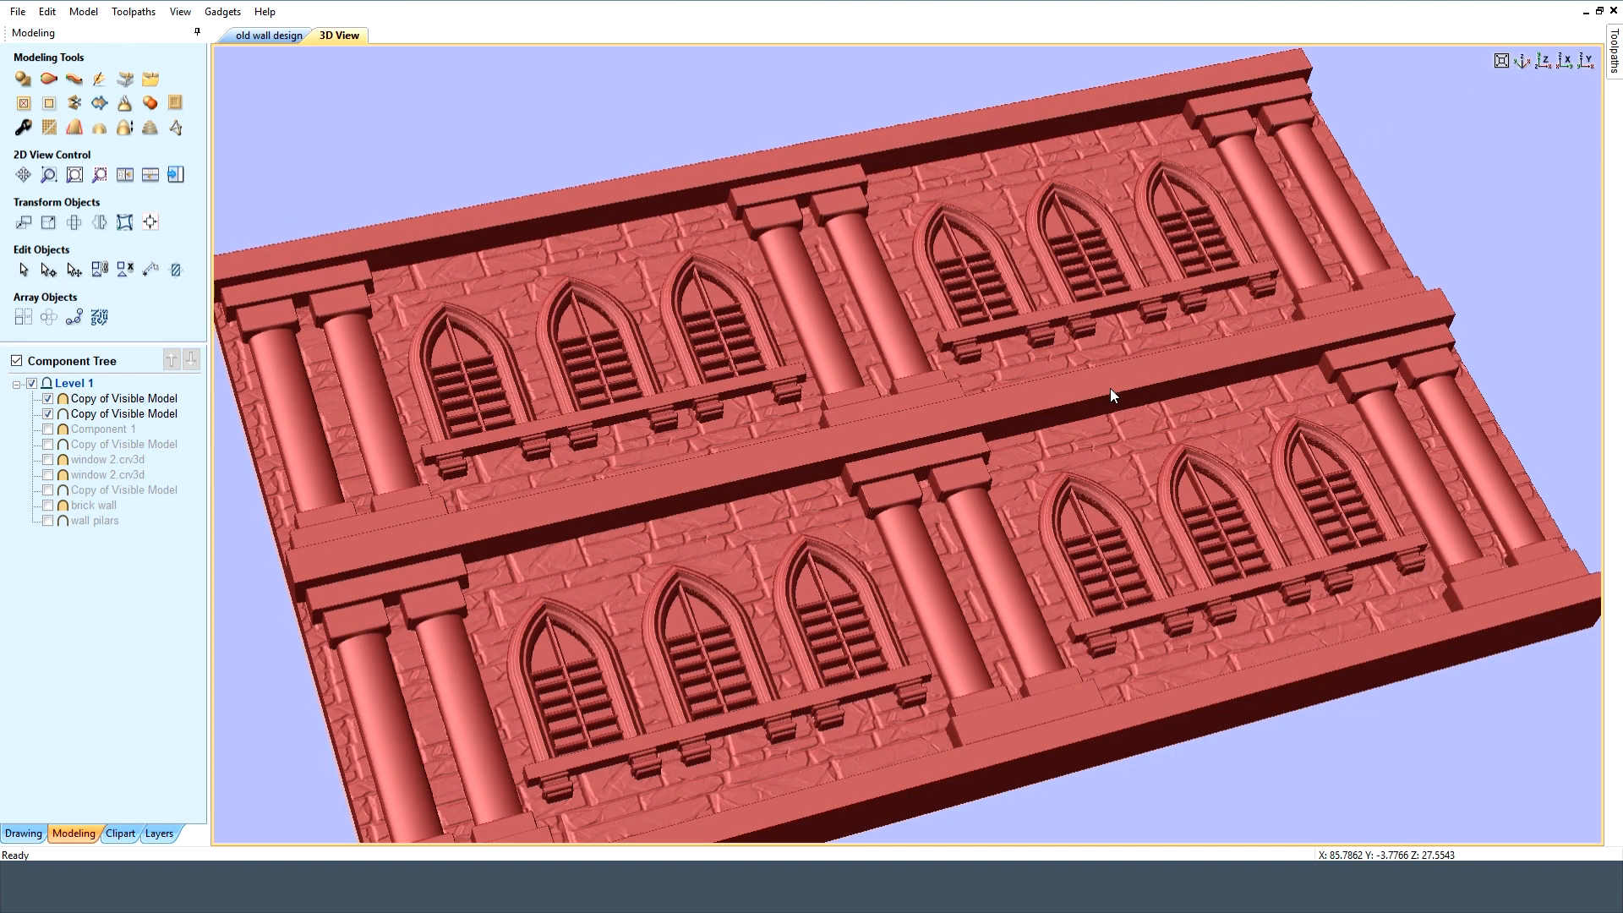
pyautogui.click(1544, 61)
pyautogui.click(1501, 61)
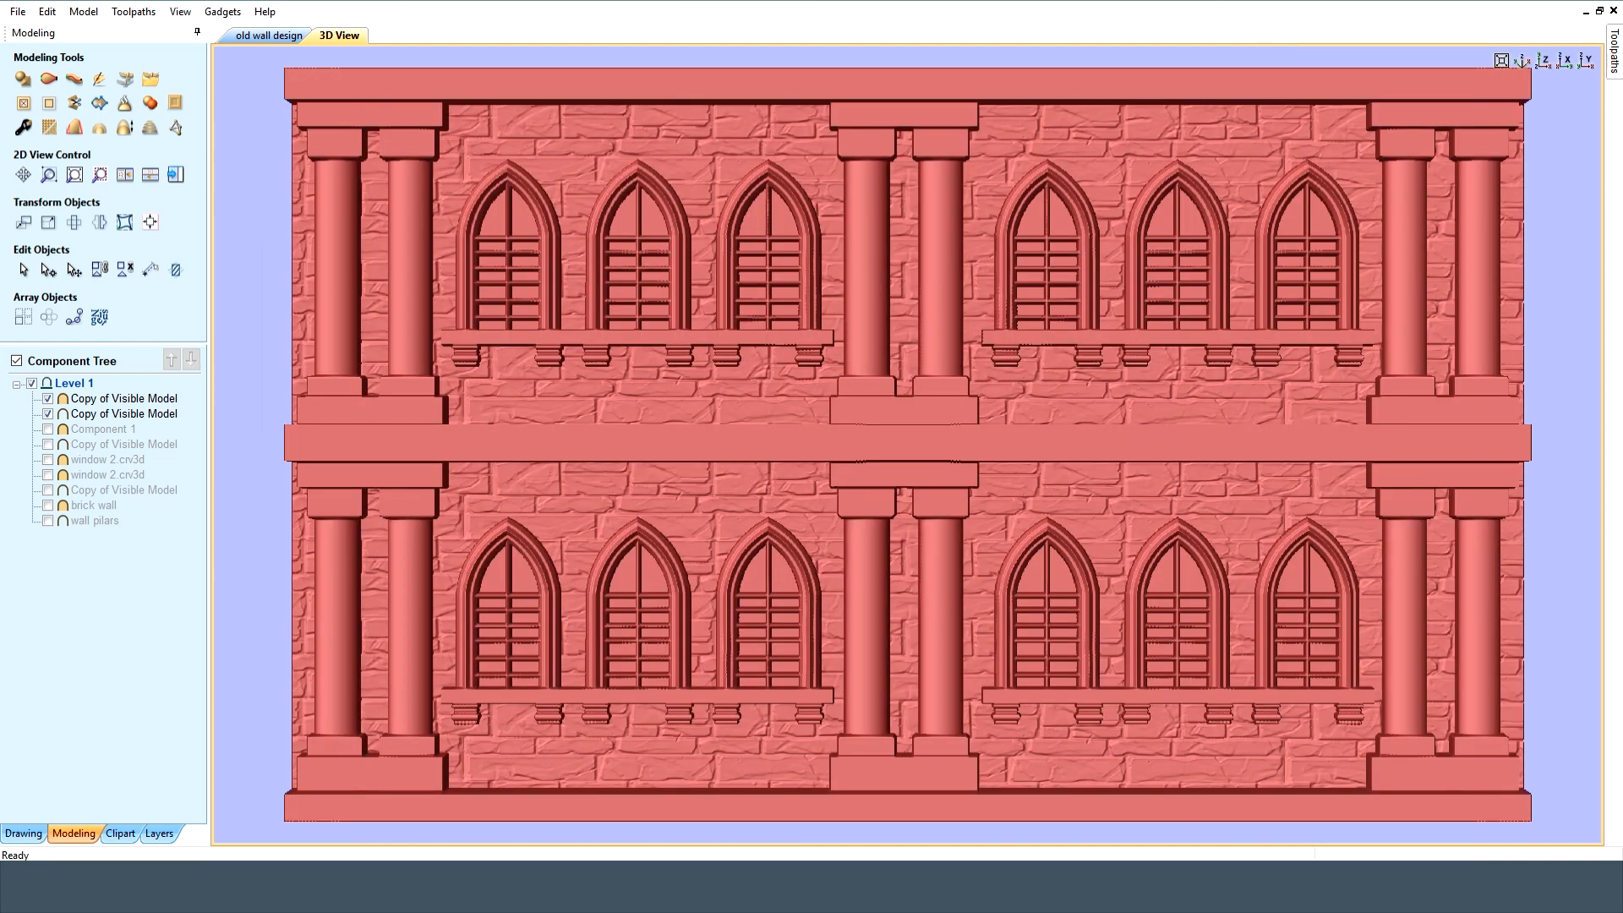